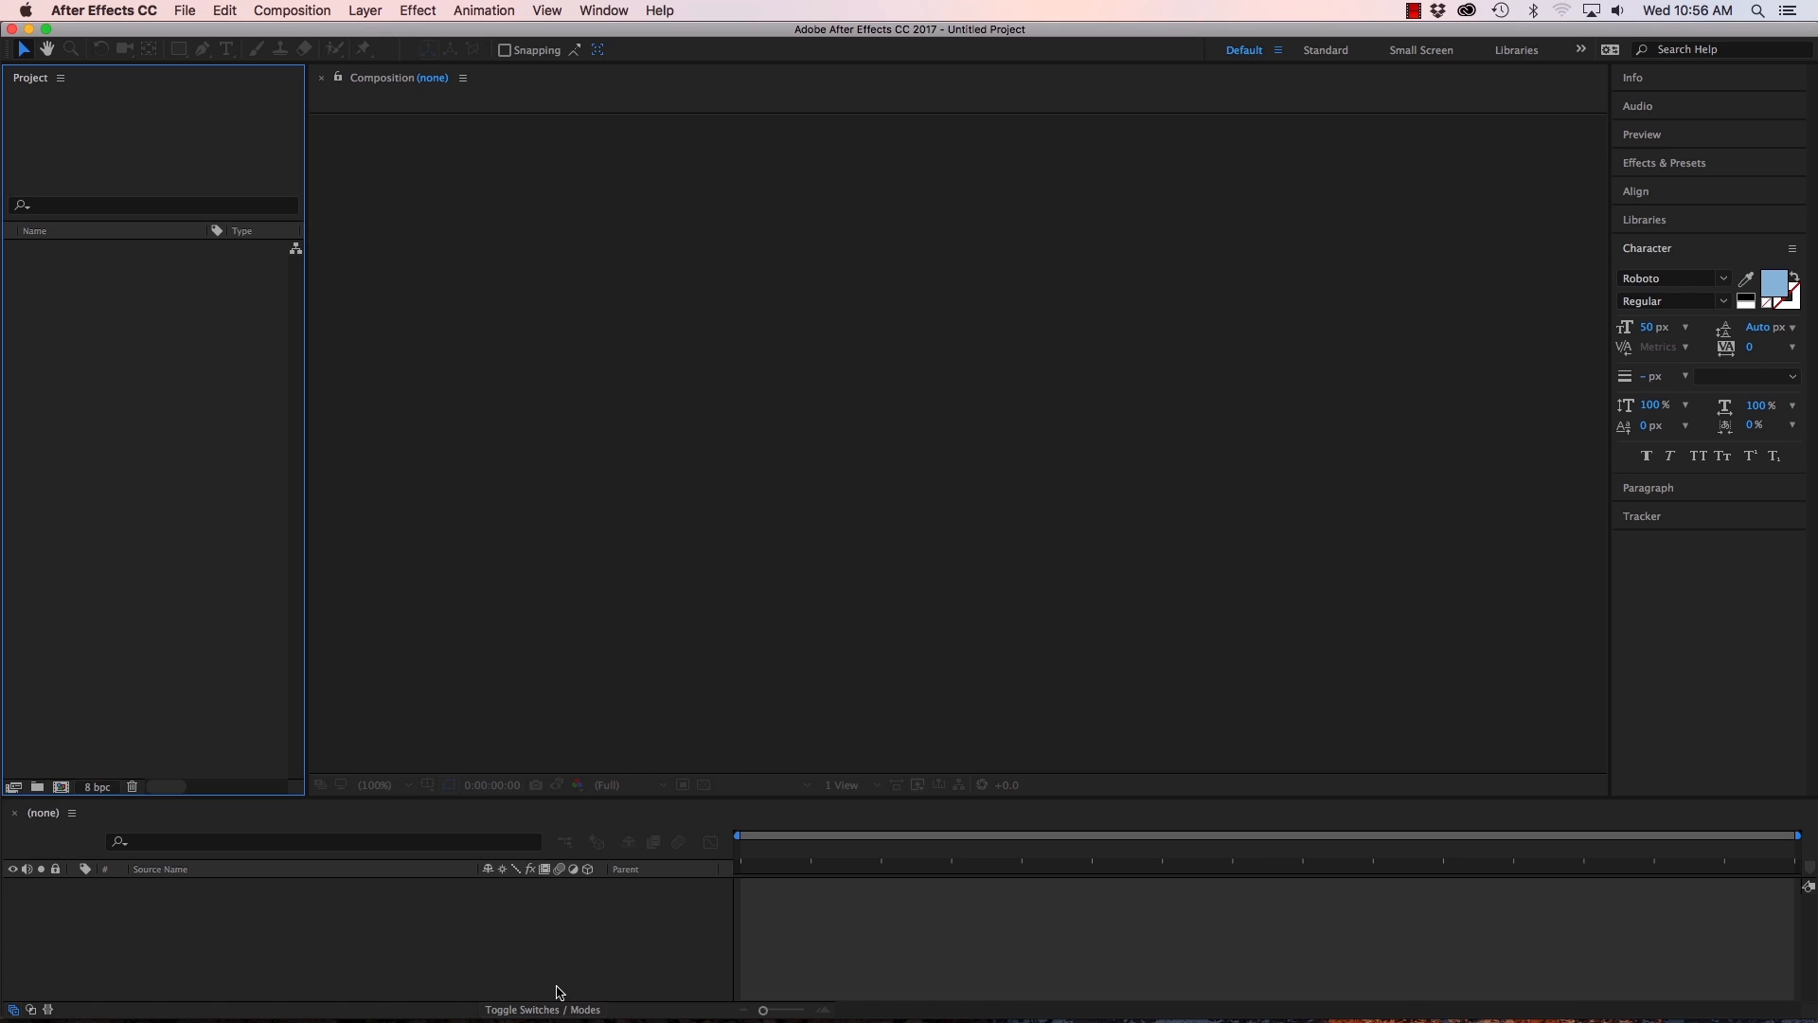
Create a 1920 x 1080 composition with the HDTV 1080 29.97 preset, a 3-second duration and background colour 002E66.
{"action": "left_click", "coordinate": [287, 12]}
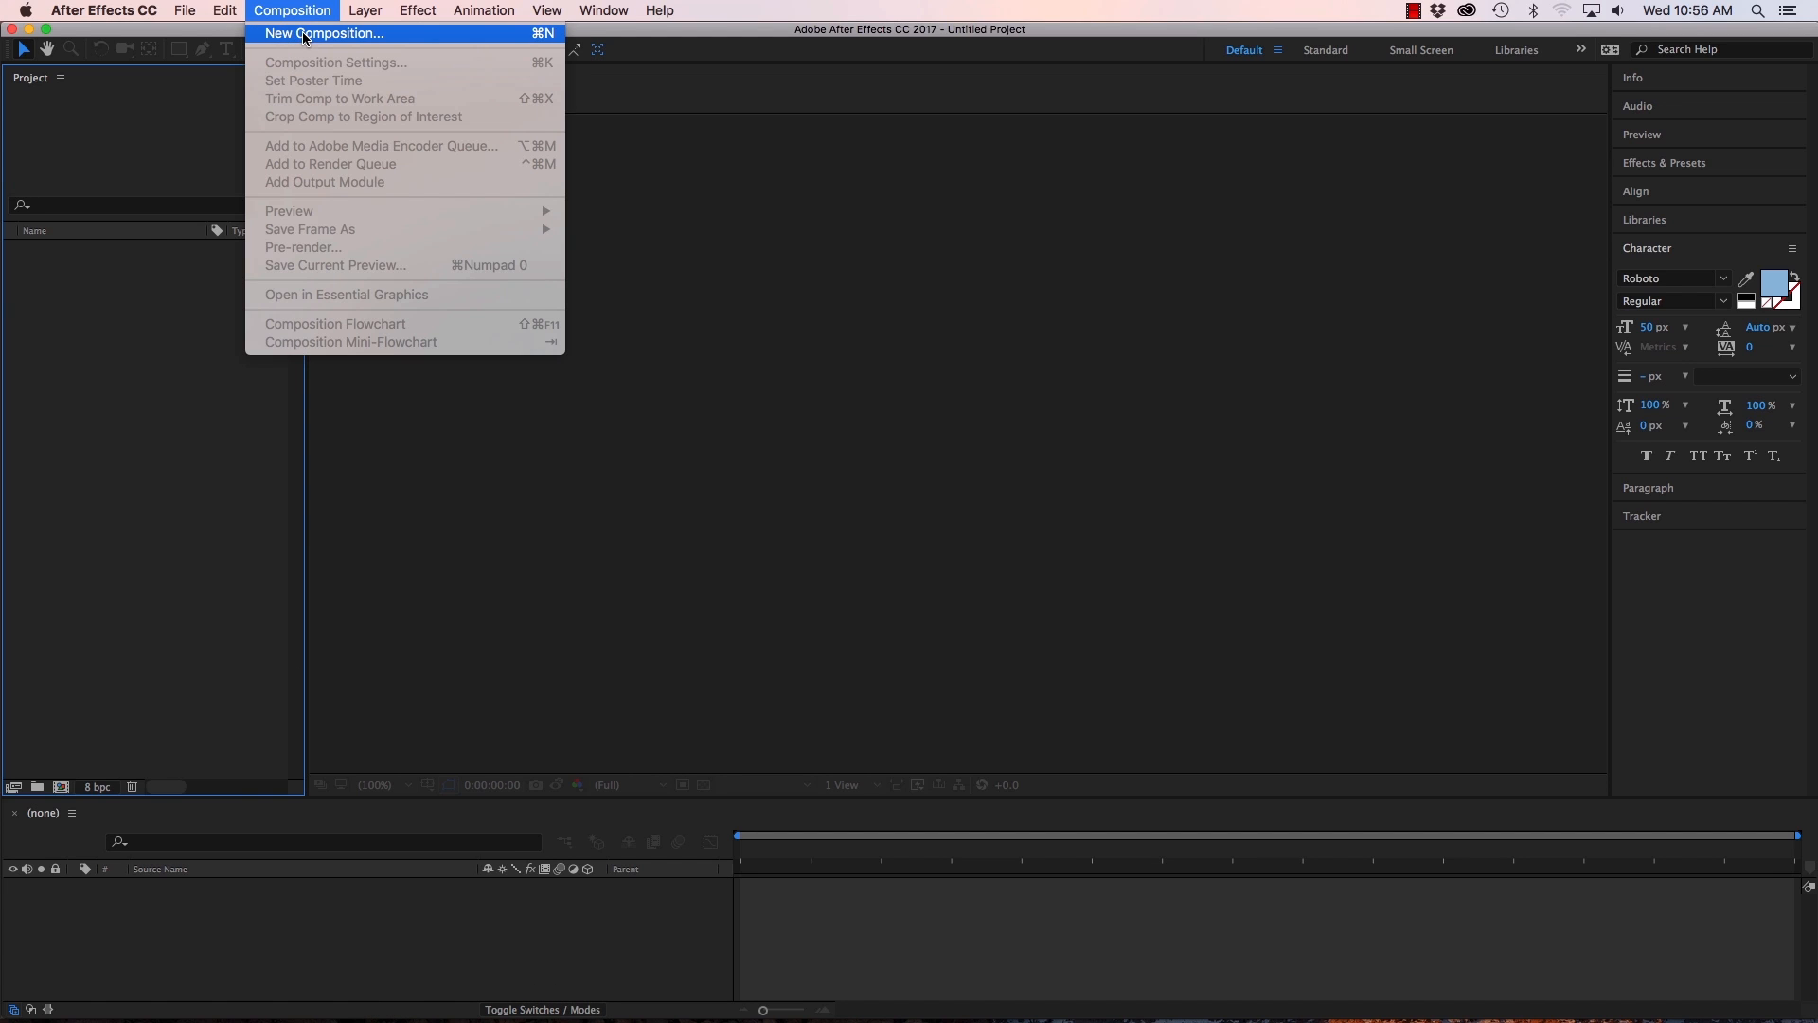
{"action": "left_click", "coordinate": [304, 34]}
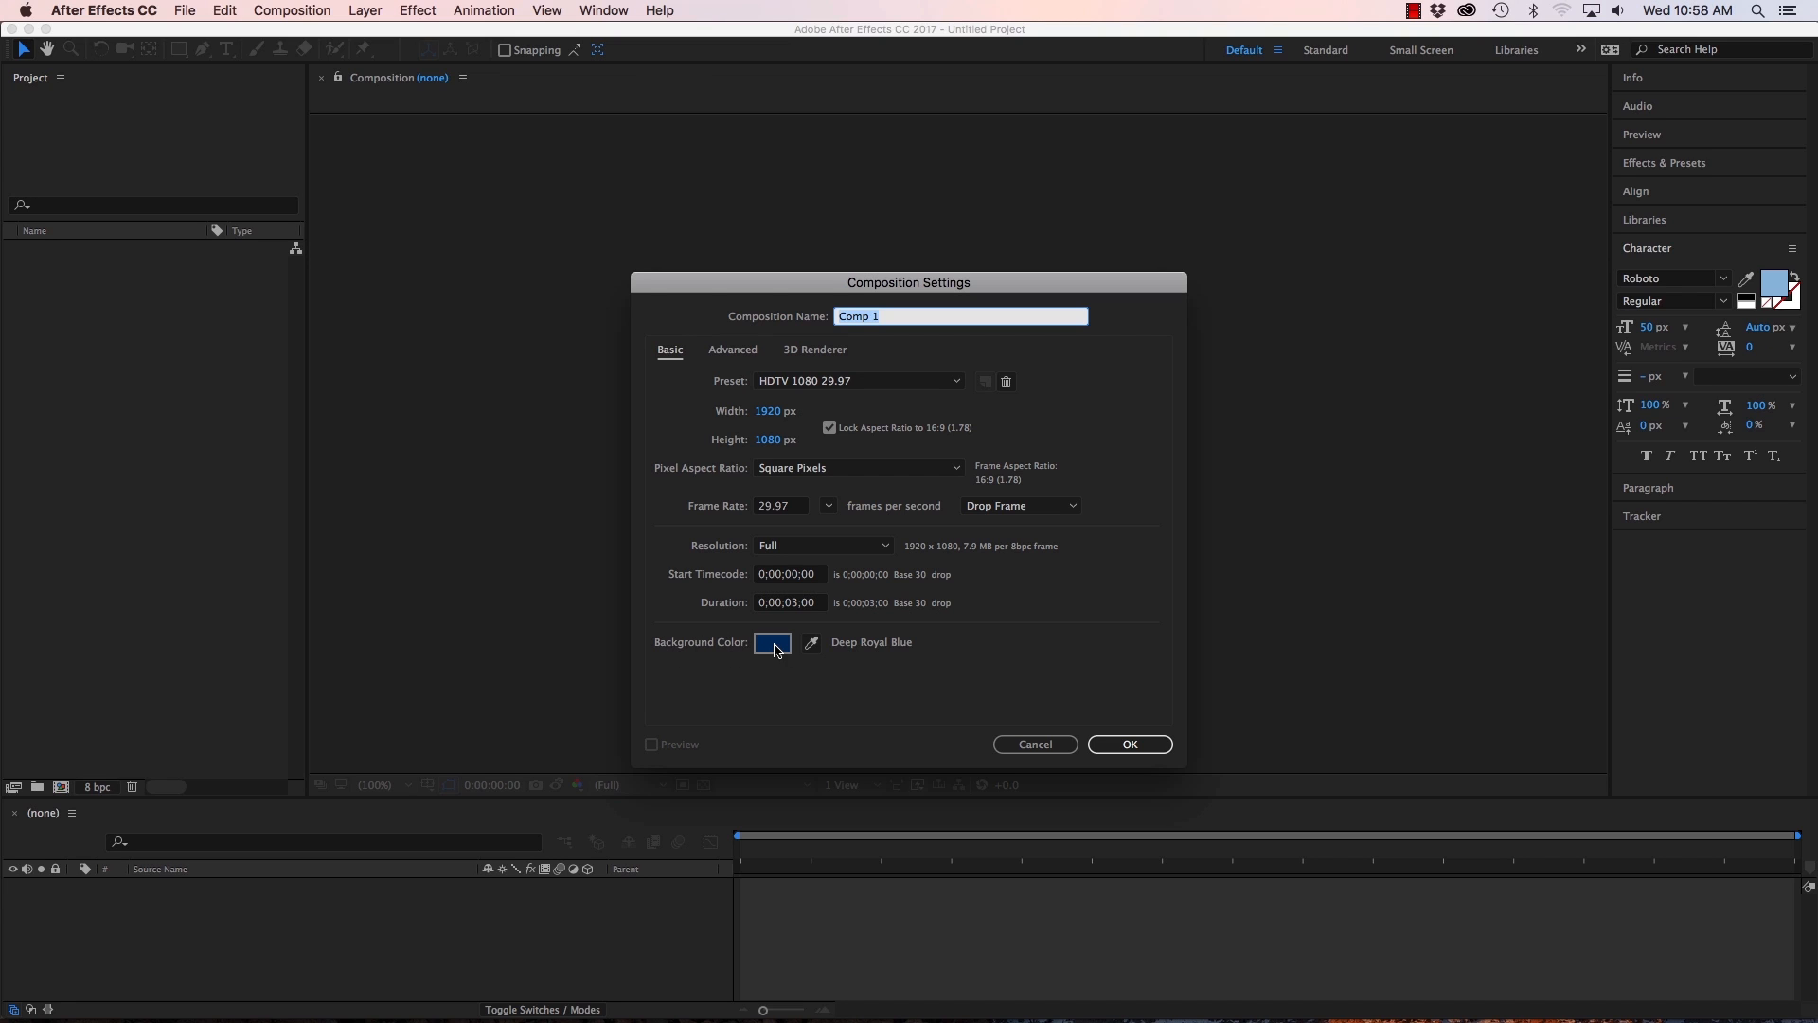
{"action": "left_click", "coordinate": [772, 646]}
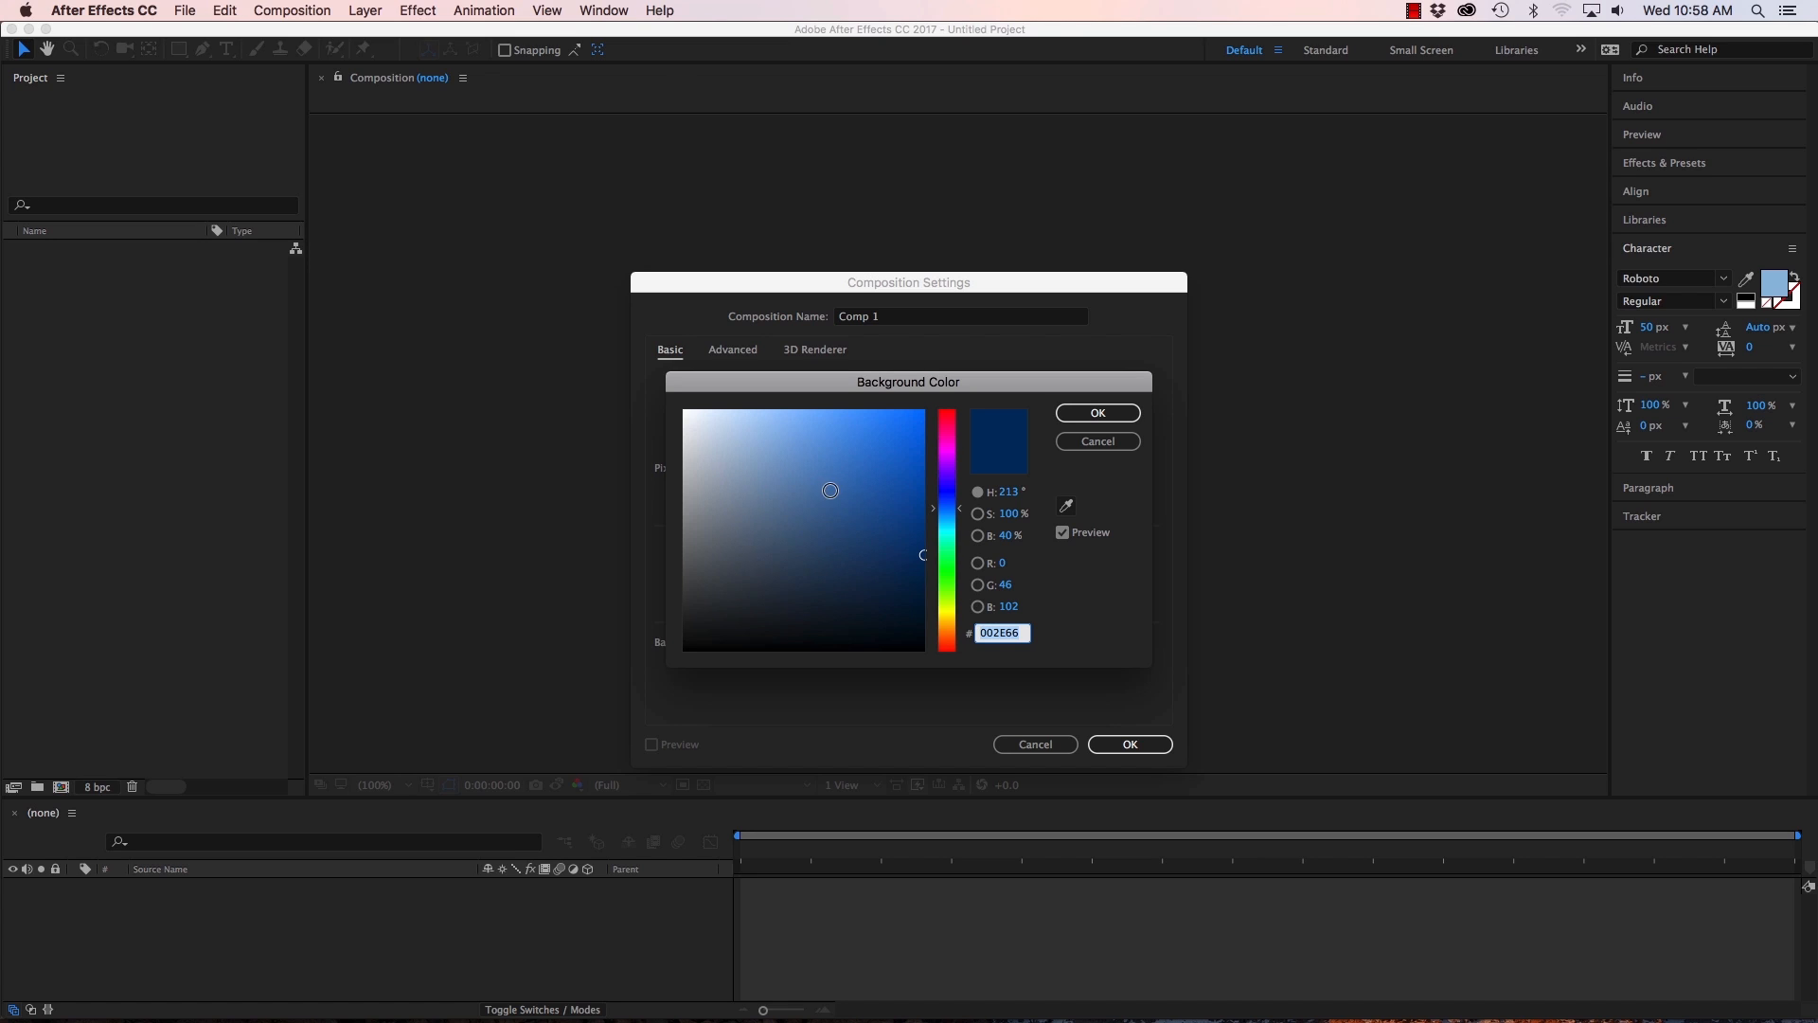
{"action": "left_click", "coordinate": [1108, 442]}
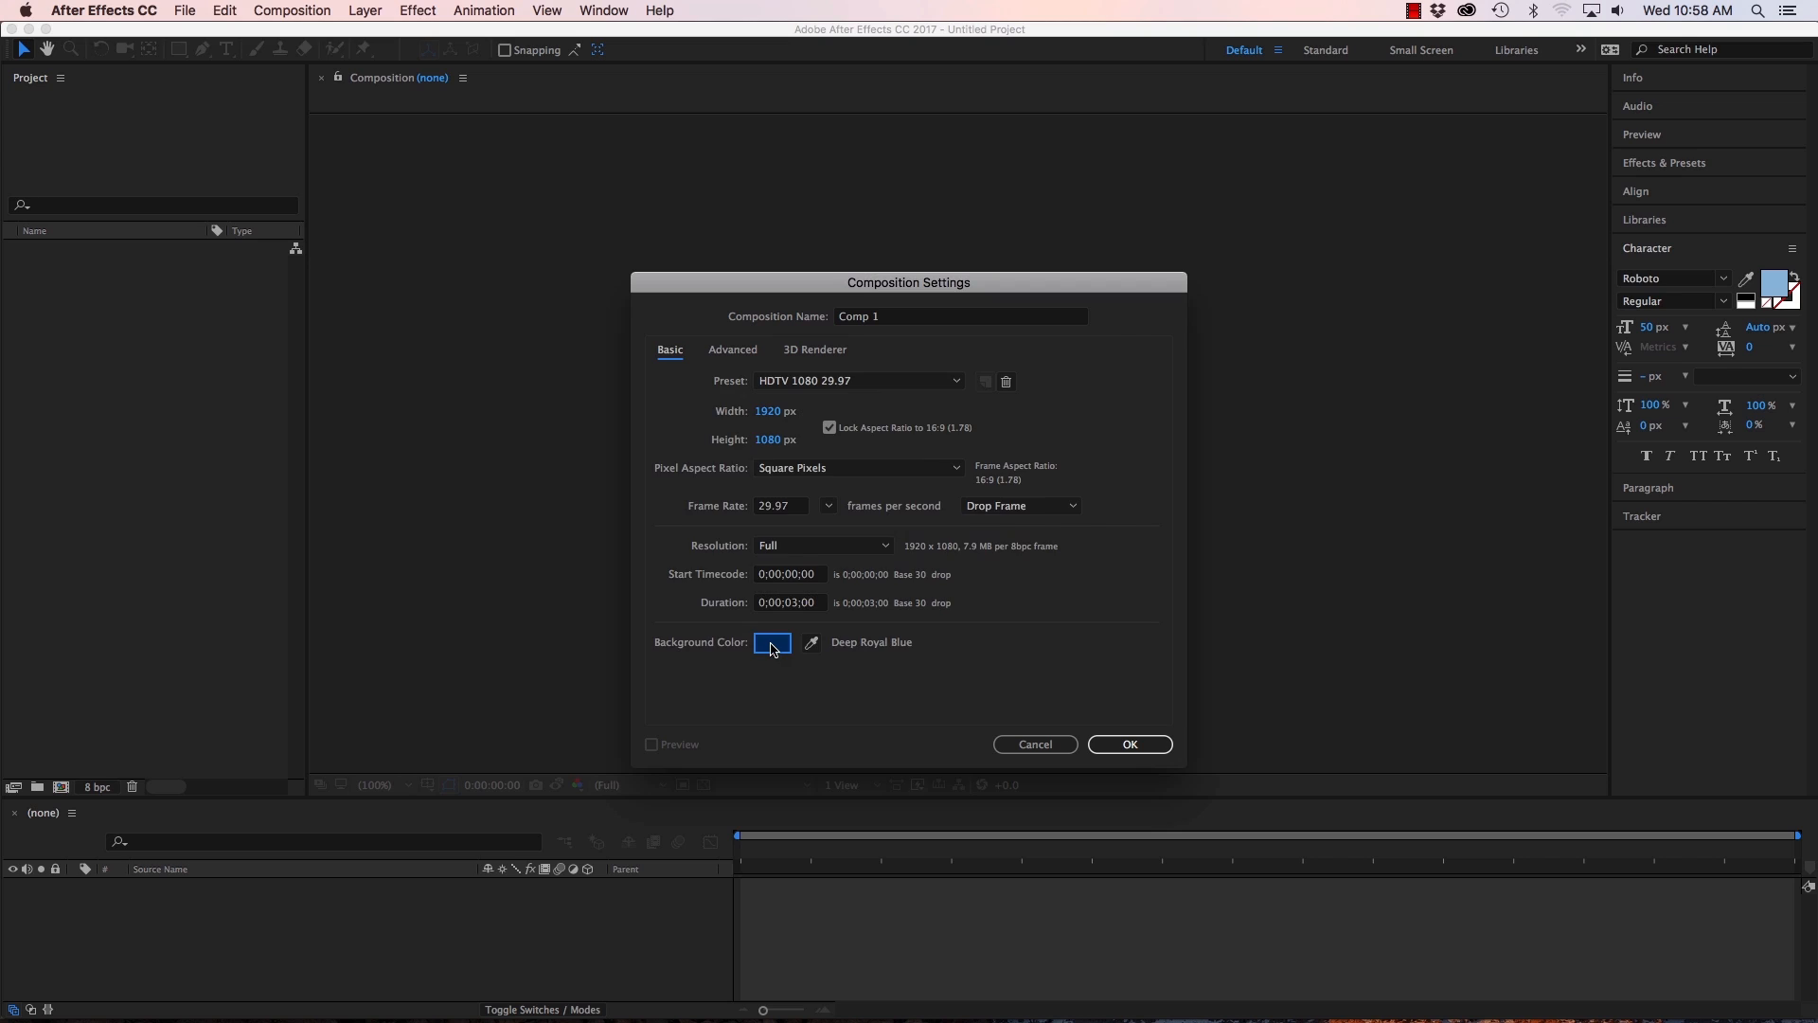
{"action": "left_click", "coordinate": [773, 644]}
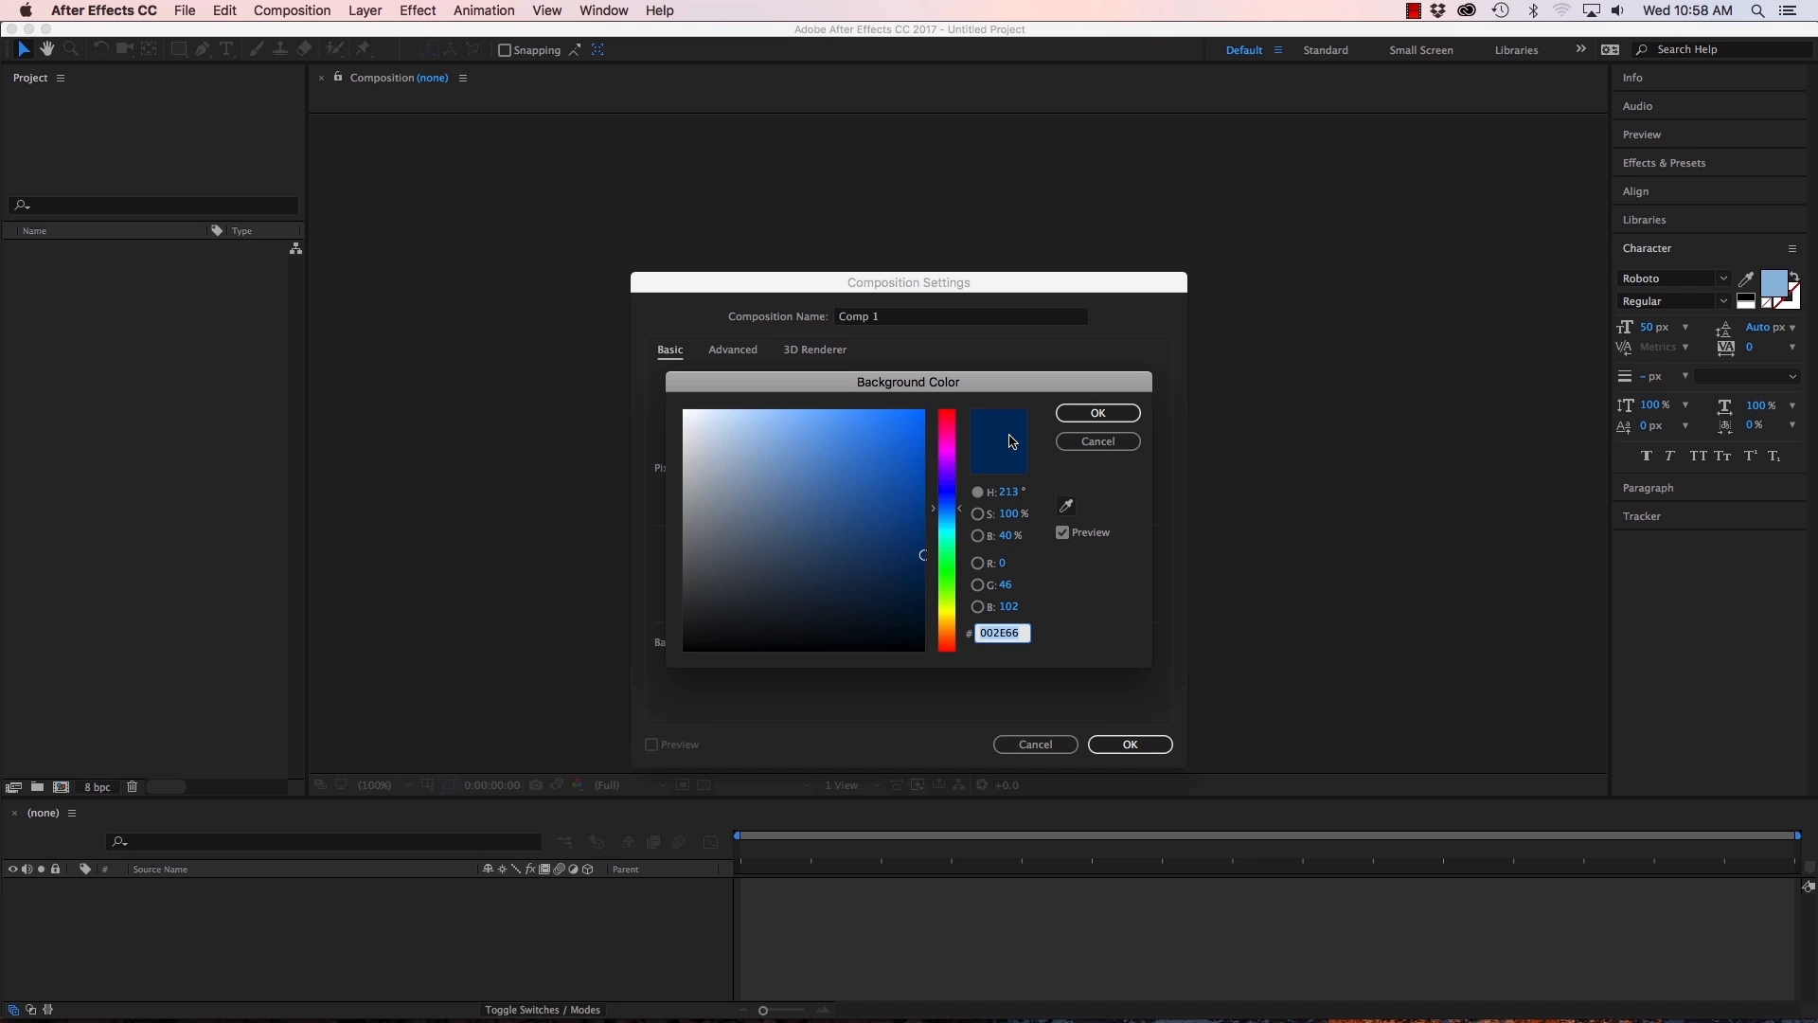
{"action": "left_click", "coordinate": [1094, 417]}
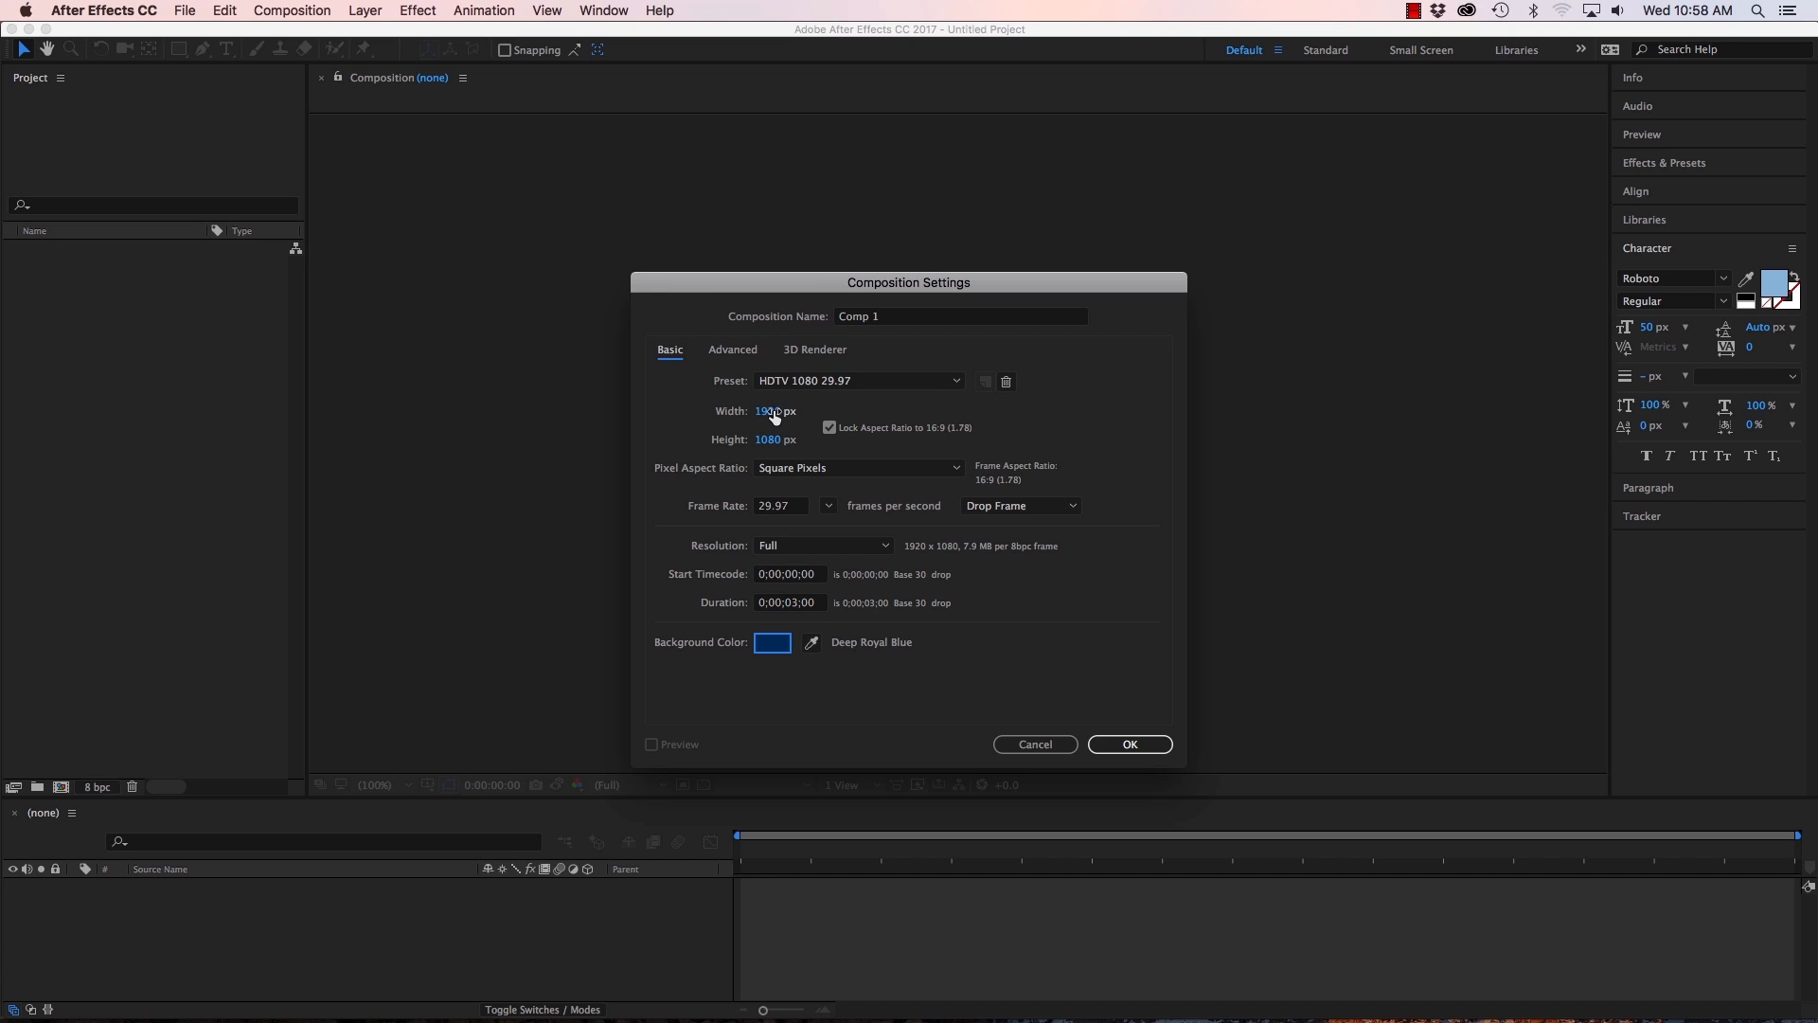
{"action": "left_click", "coordinate": [1147, 747]}
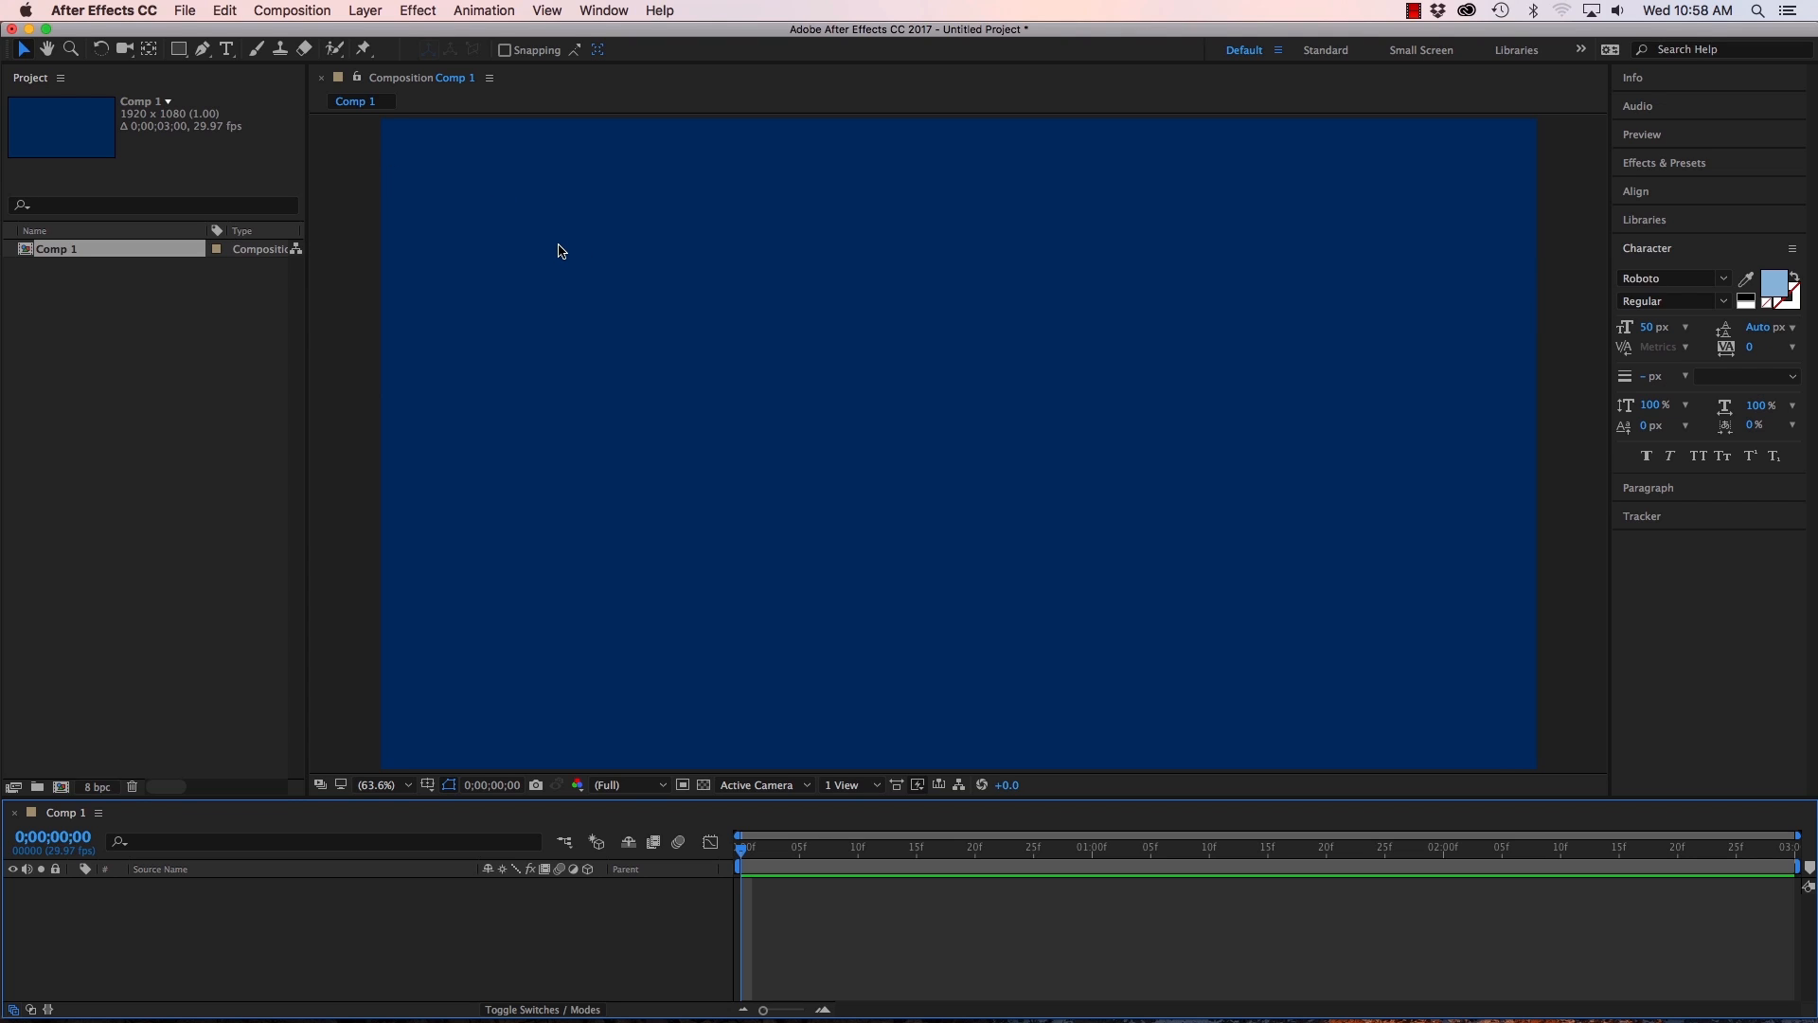
{"action": "left_click", "coordinate": [105, 327]}
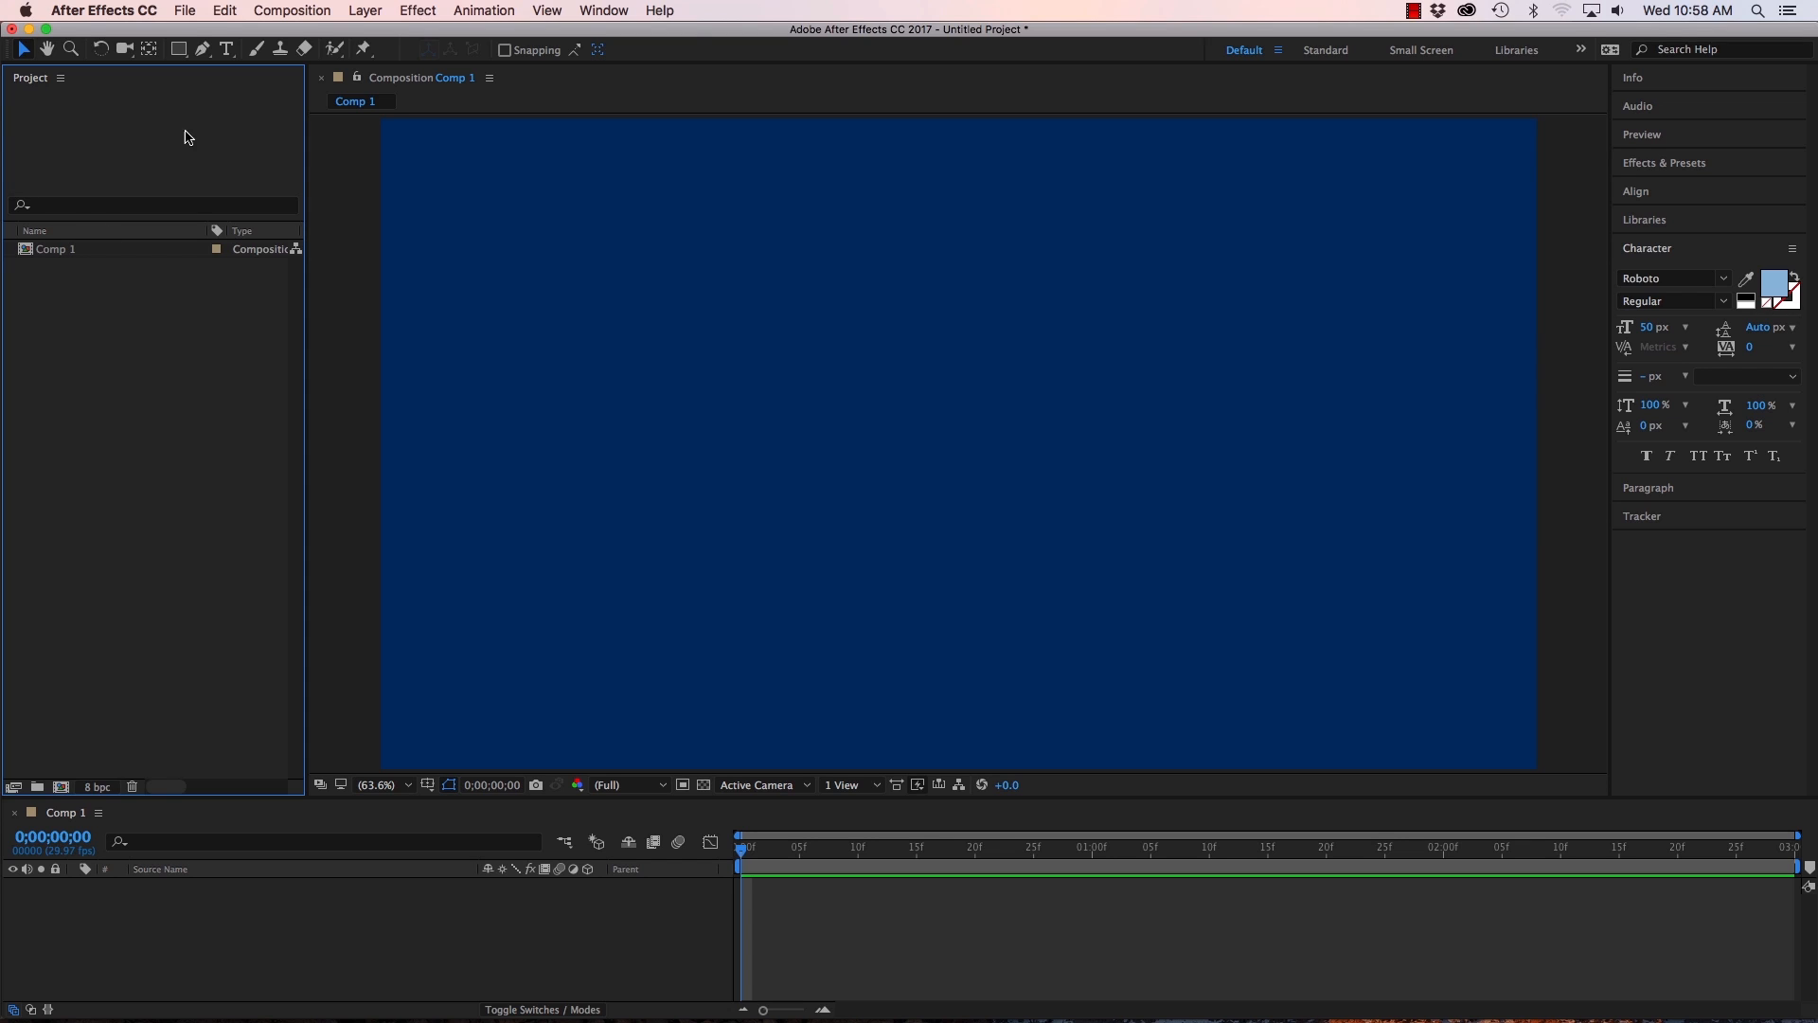
Open the file import dialog from the project and enlarge it to show more of the folder contents.
{"action": "left_click", "coordinate": [187, 11]}
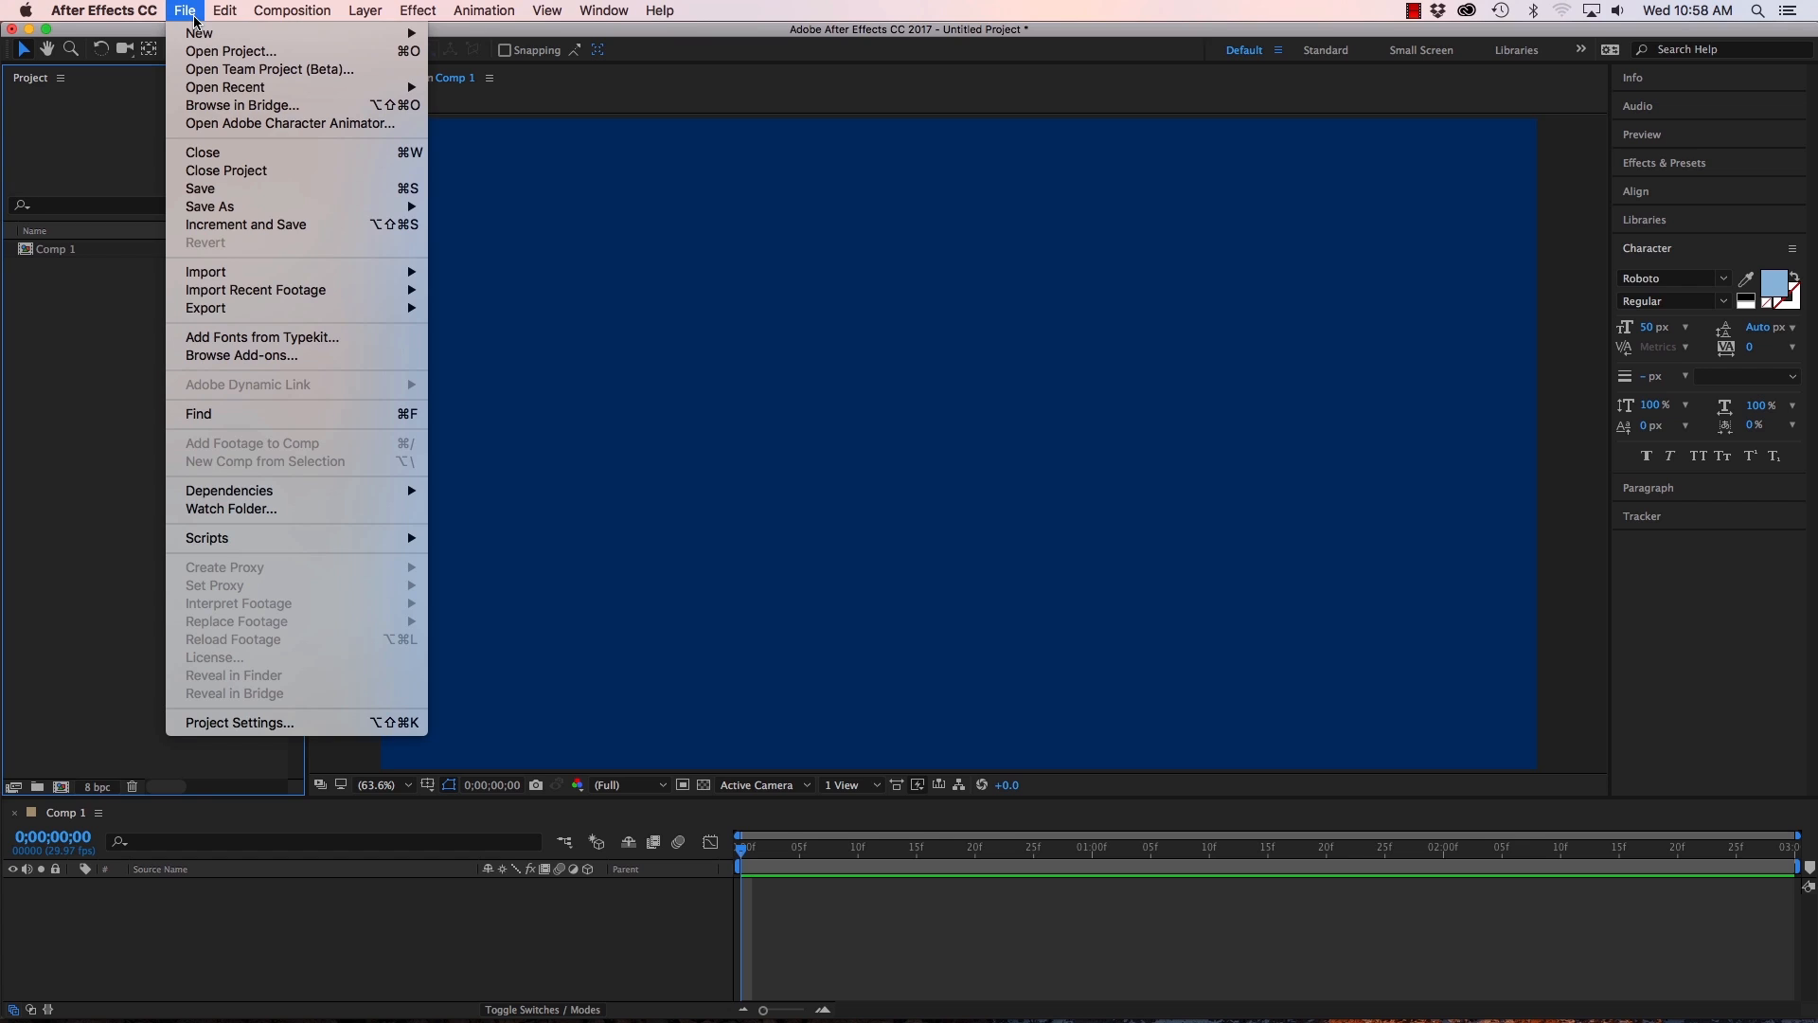
{"action": "mouse_move", "coordinate": [244, 286]}
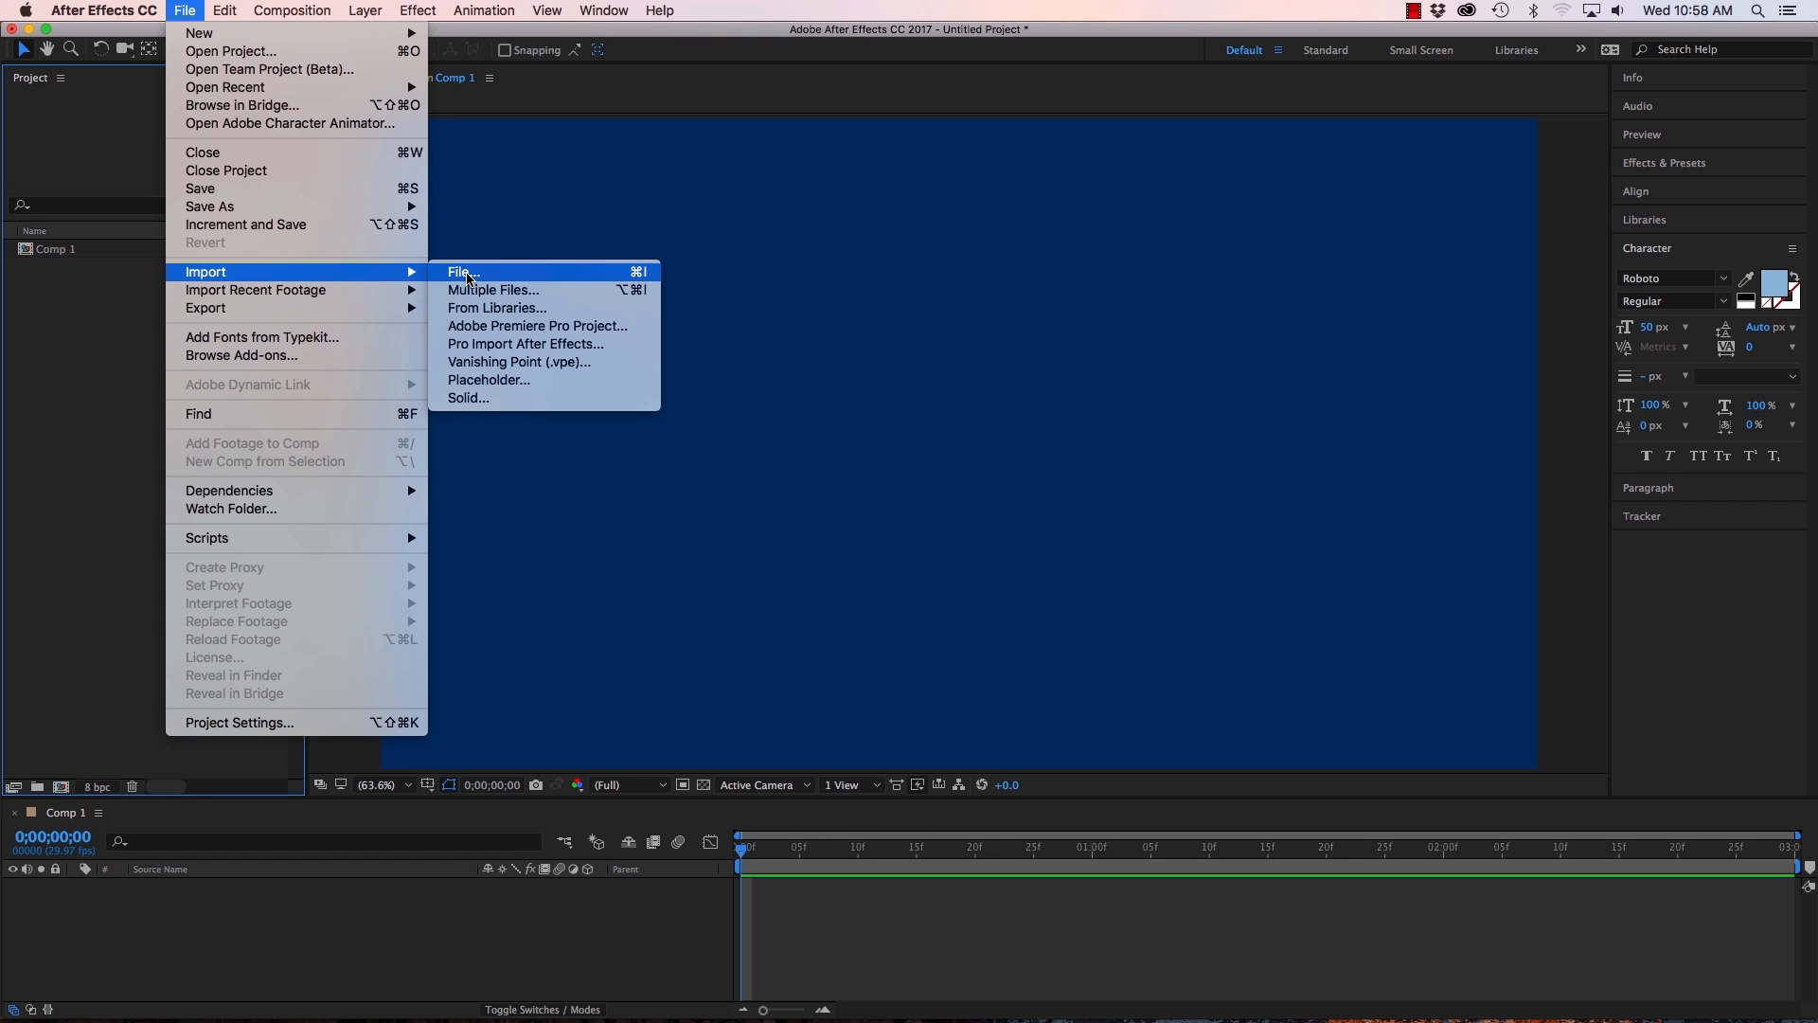
{"action": "left_click", "coordinate": [468, 274]}
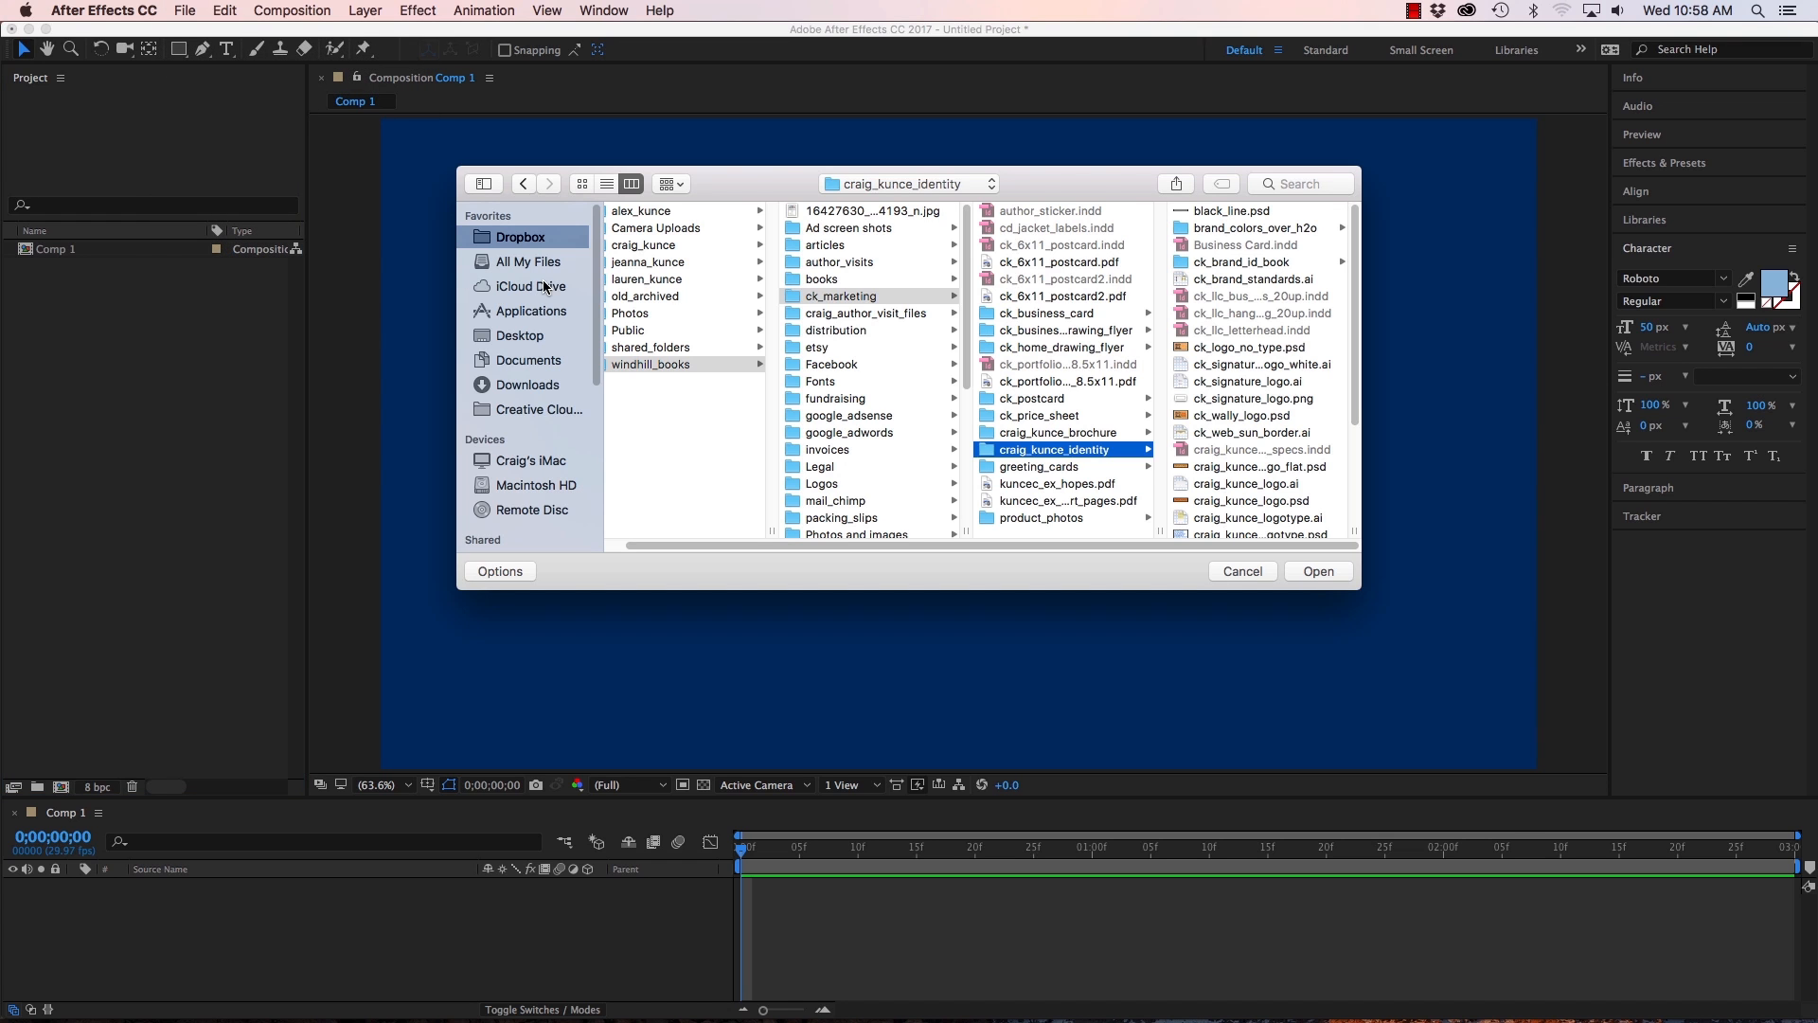
{"action": "left_click_drag", "start_coordinate": [1361, 589], "coordinate": [1513, 817]}
Switch to Illustrator, fit the white signature logo in view, examine its paths in outline mode, and return to After Effects.
{"action": "mouse_move", "coordinate": [736, 1015]}
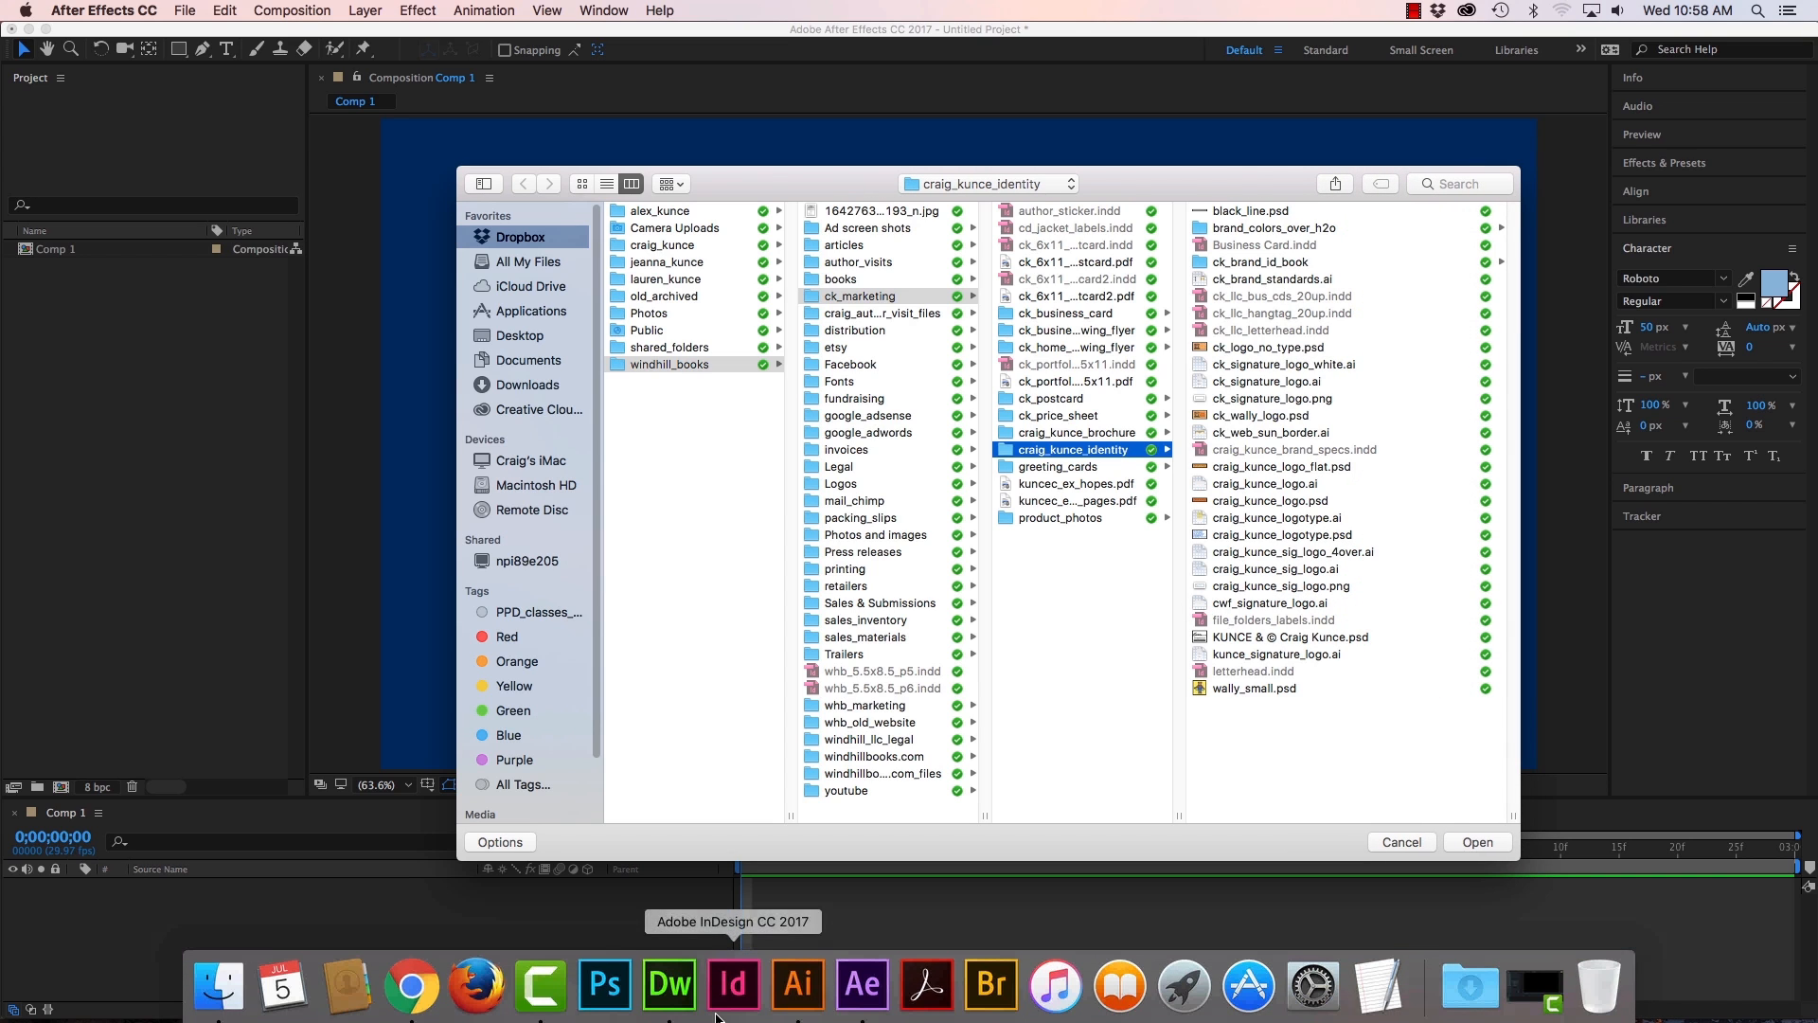
{"action": "left_click", "coordinate": [798, 985]}
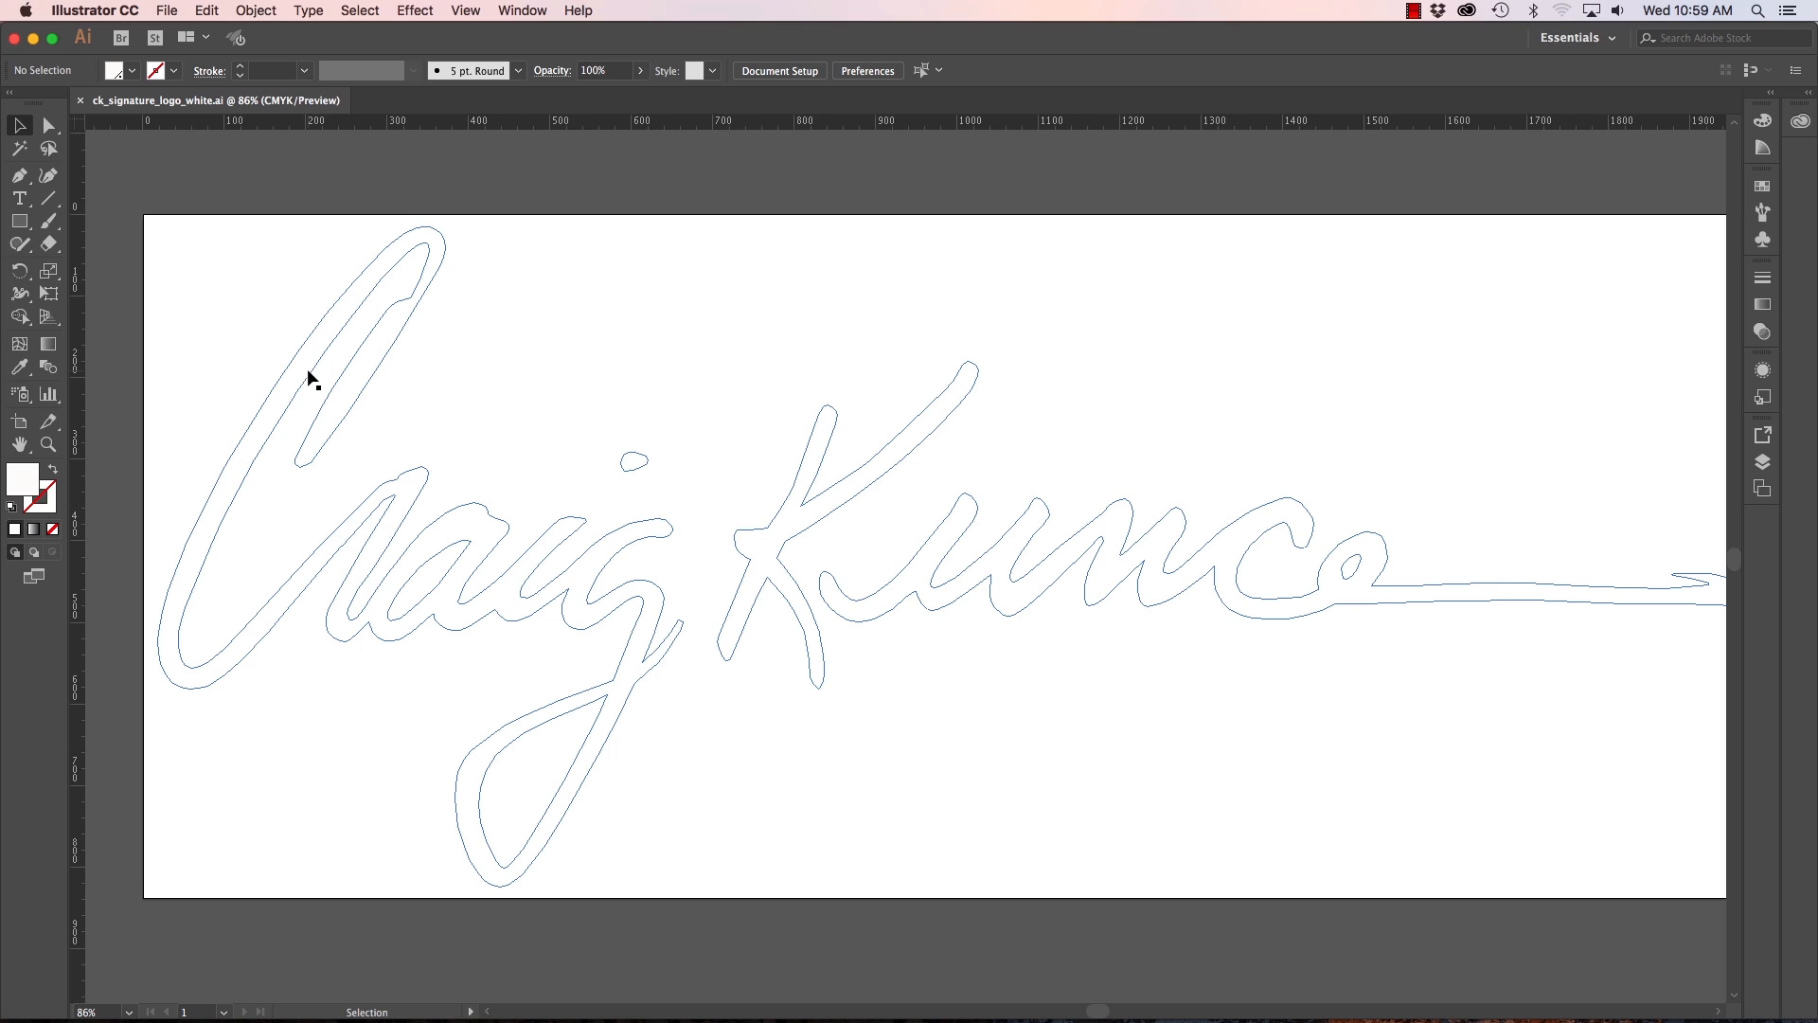
{"action": "key", "text": "super+0"}
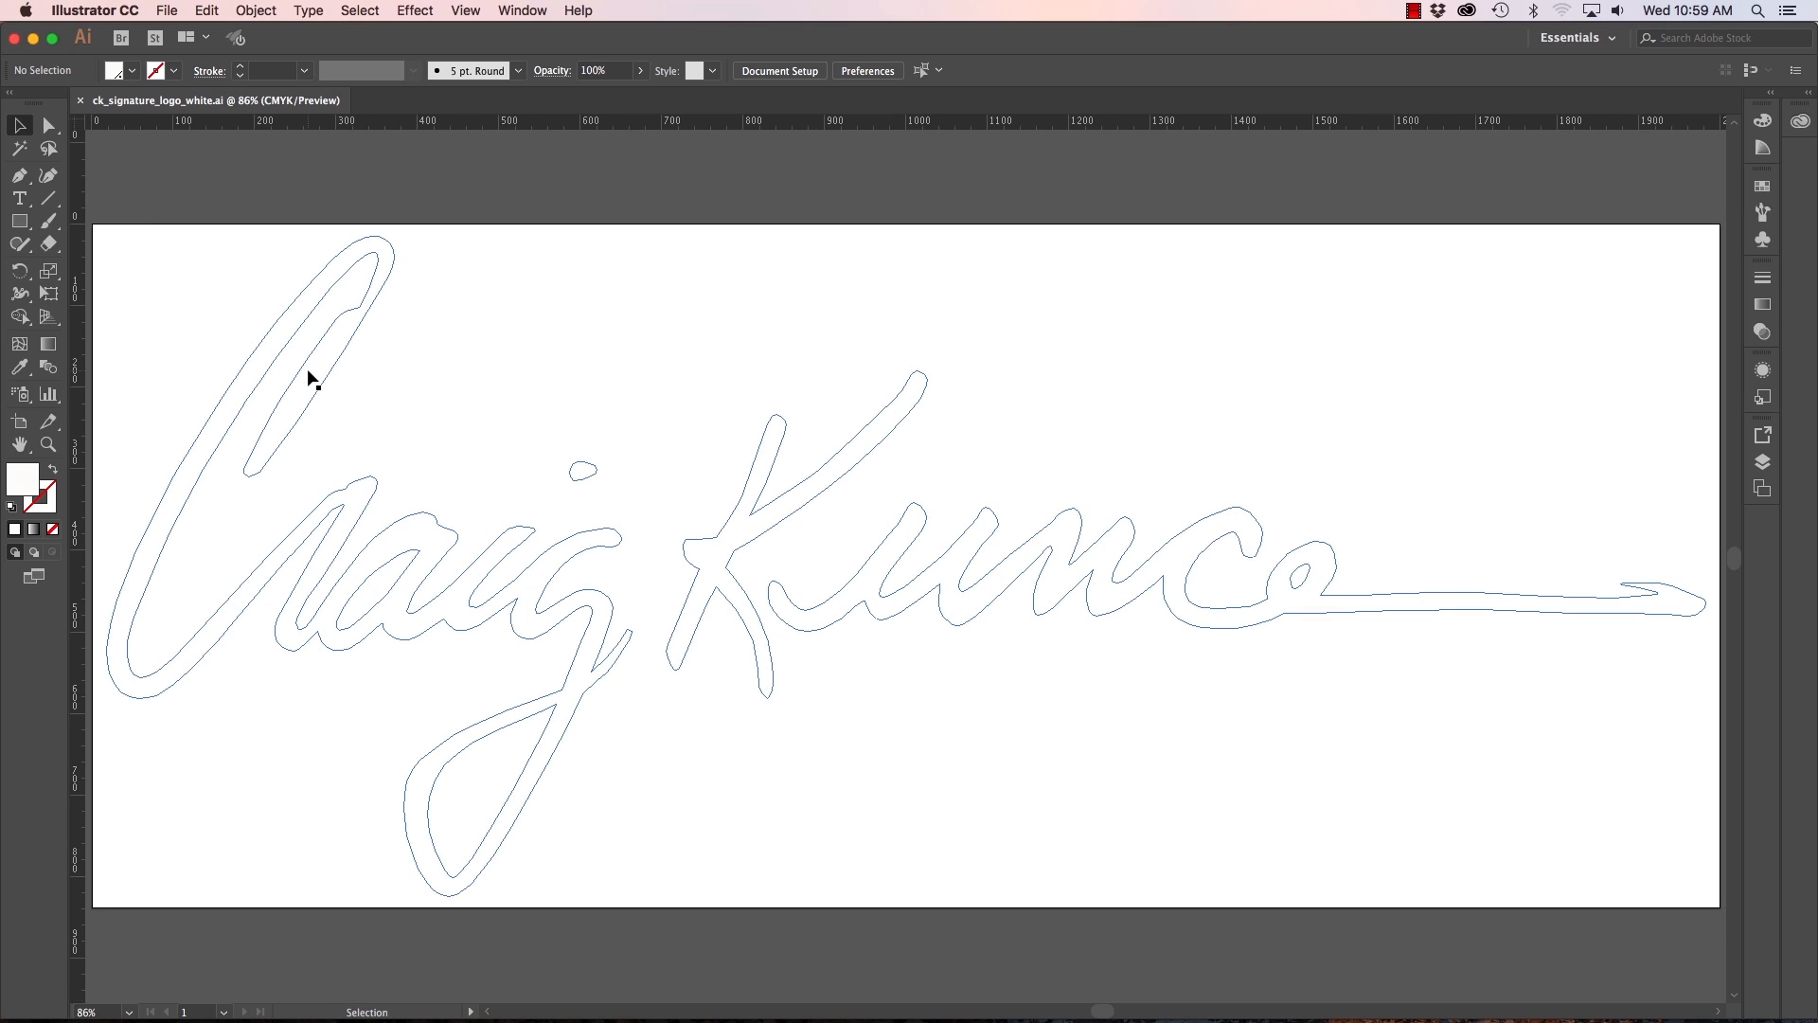
{"action": "key", "text": "super+y"}
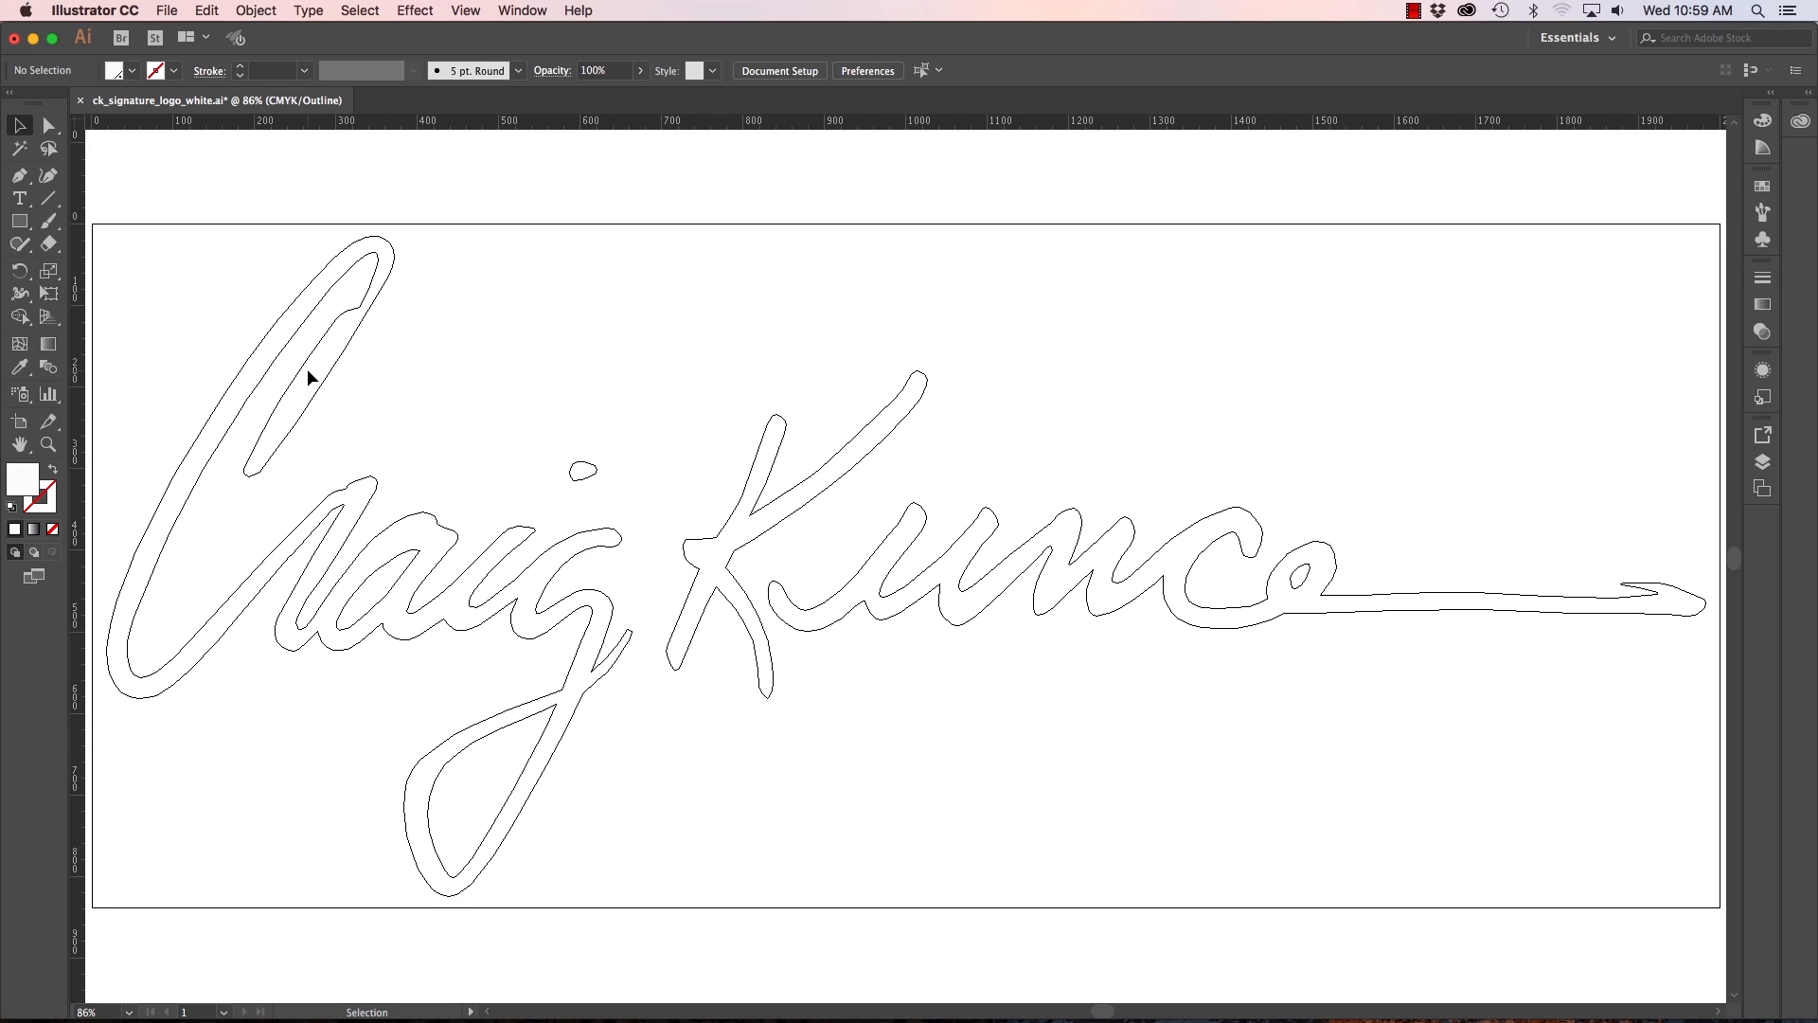
{"action": "key", "text": "super+y"}
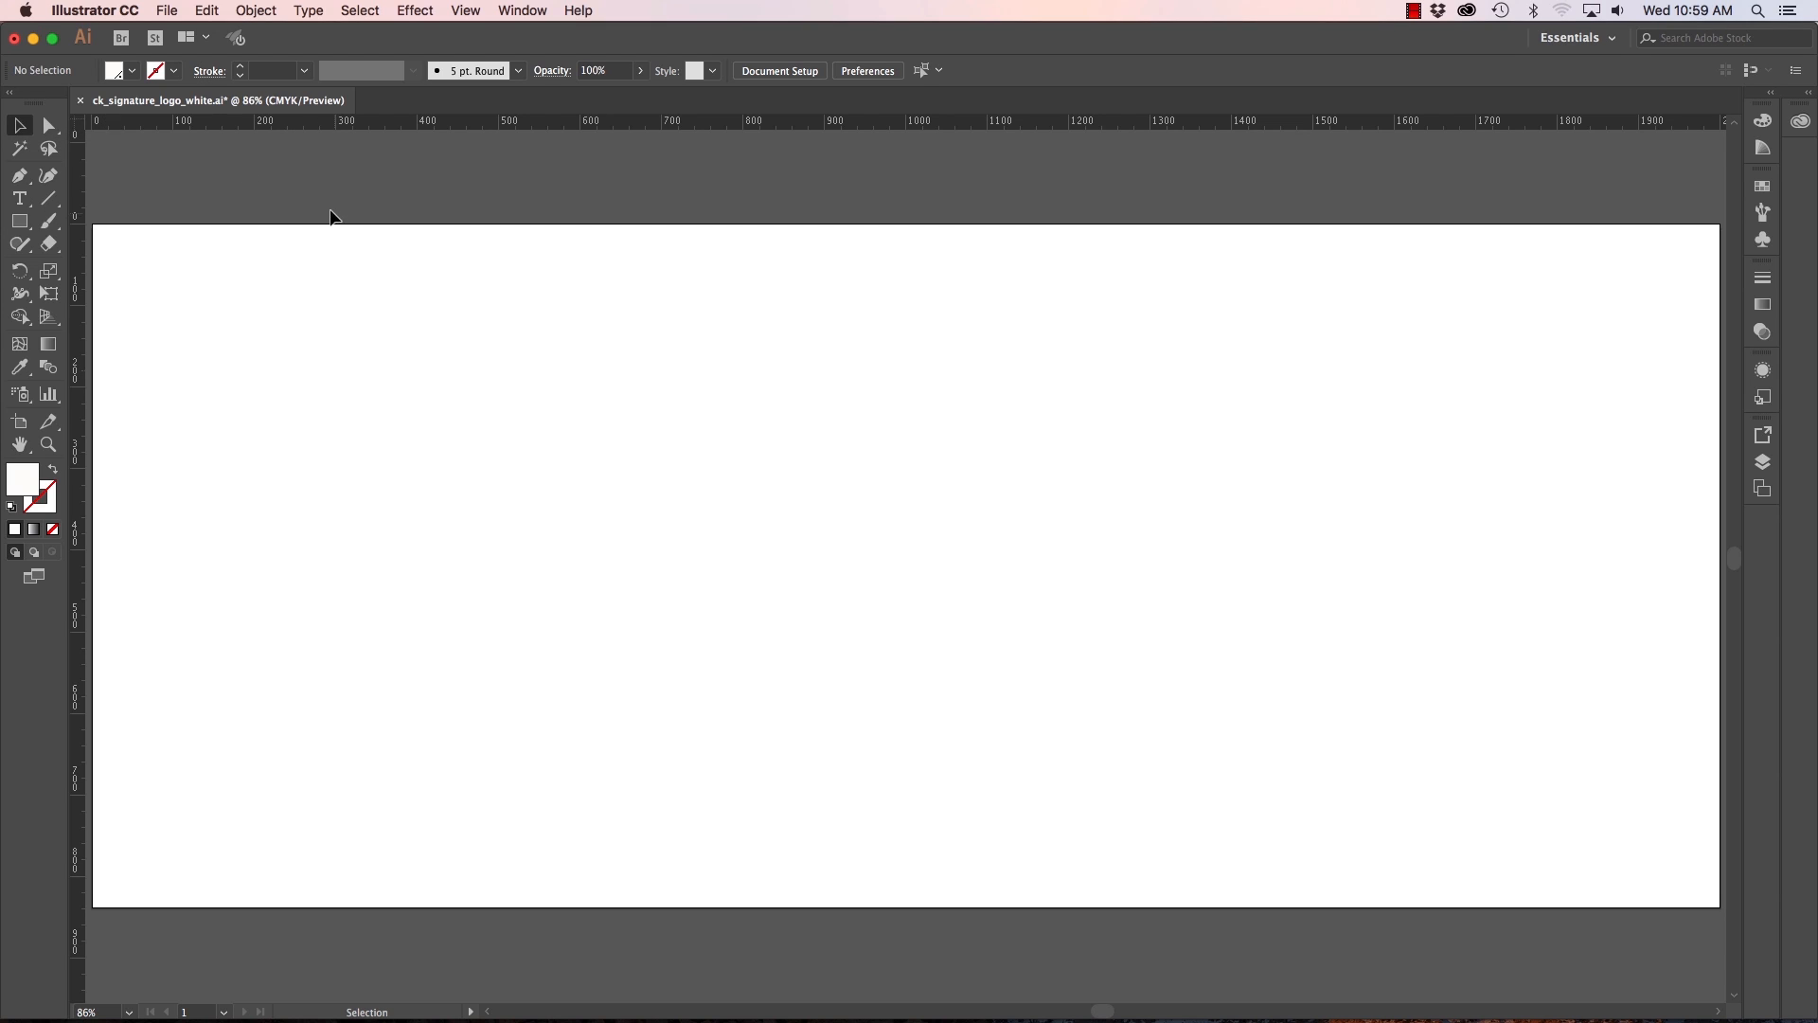
{"action": "left_click", "coordinate": [115, 13]}
{"action": "left_click", "coordinate": [114, 124]}
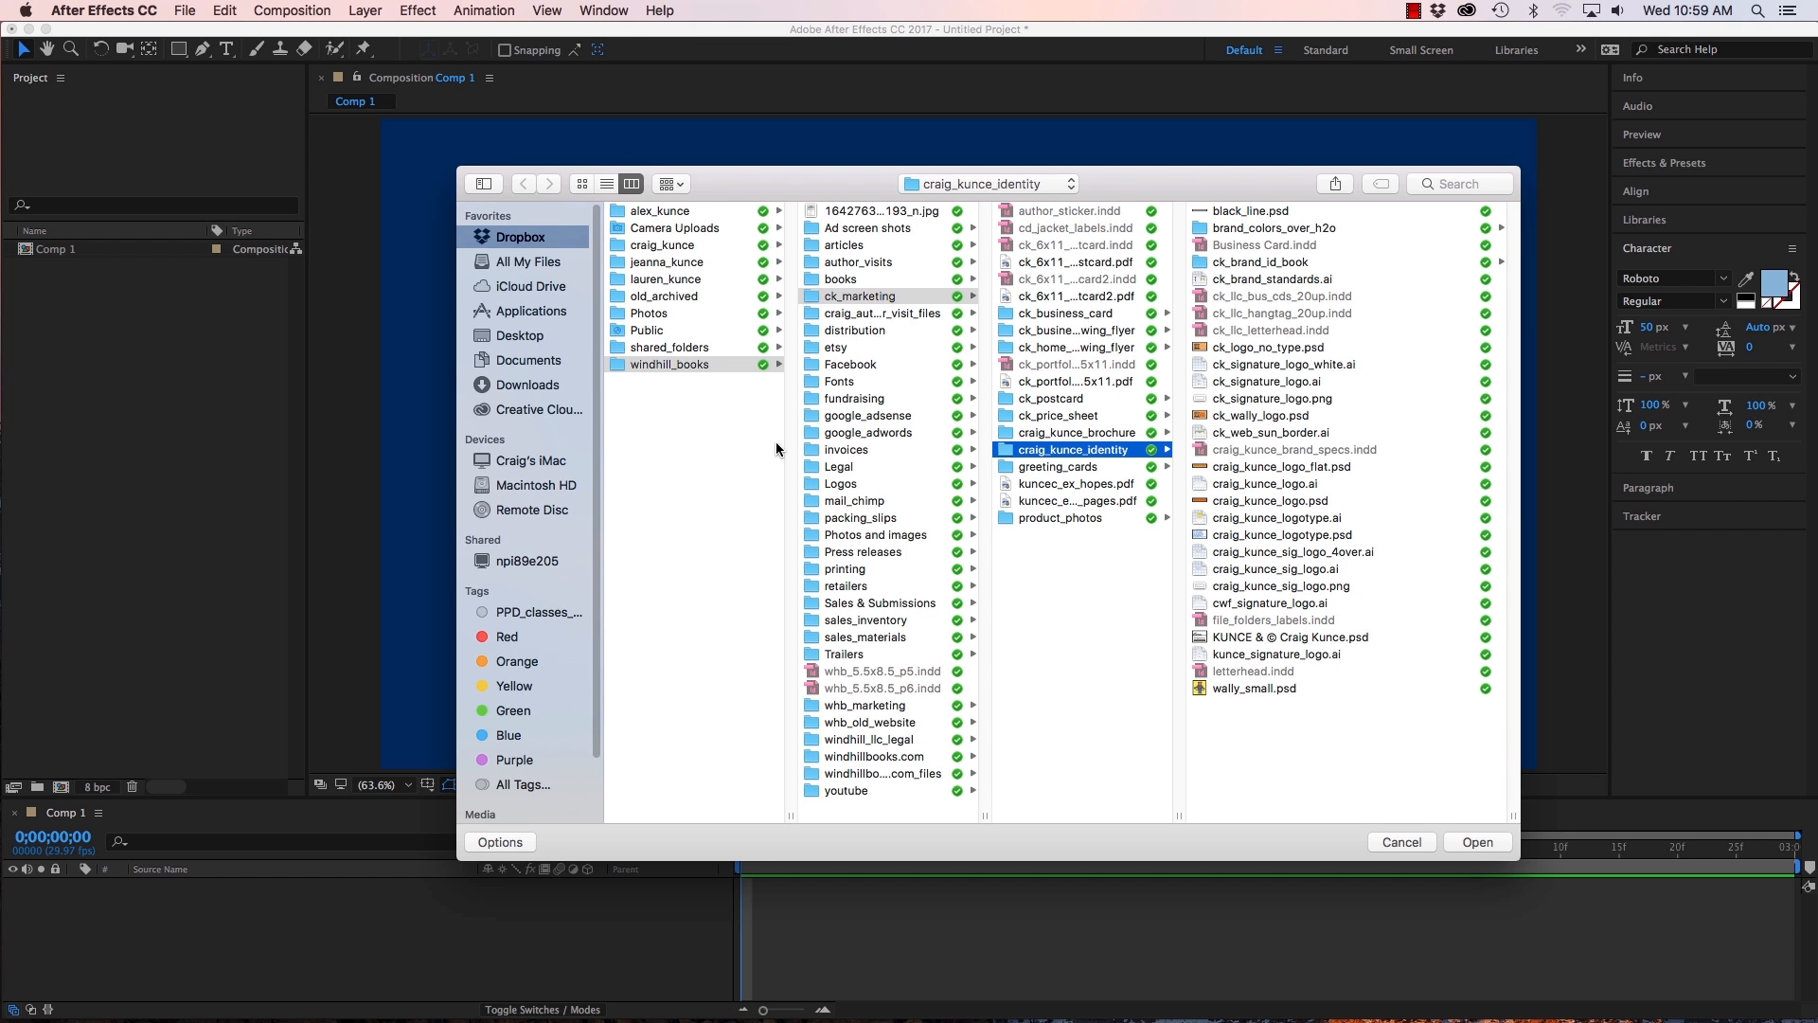
Import ck_signature_logo_white.ai and add it as a layer to Comp 1, giving the timeline more height.
{"action": "left_click", "coordinate": [1243, 366]}
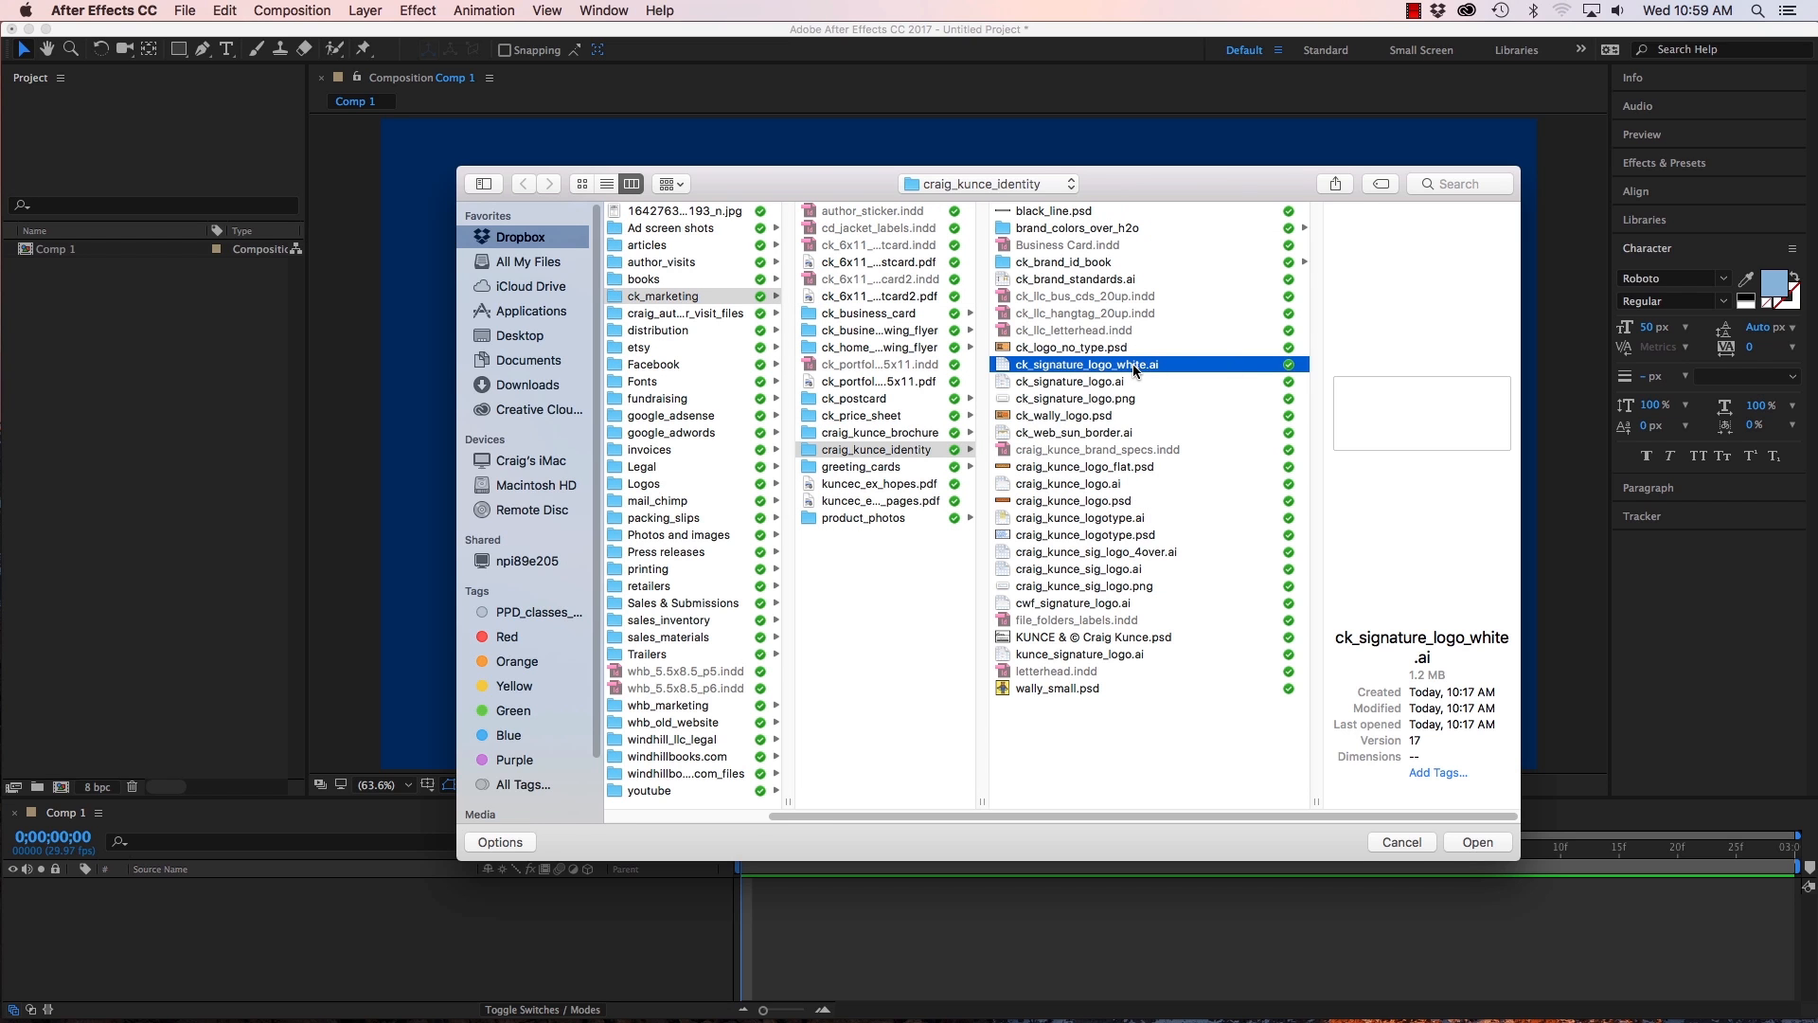
{"action": "left_click", "coordinate": [1477, 842]}
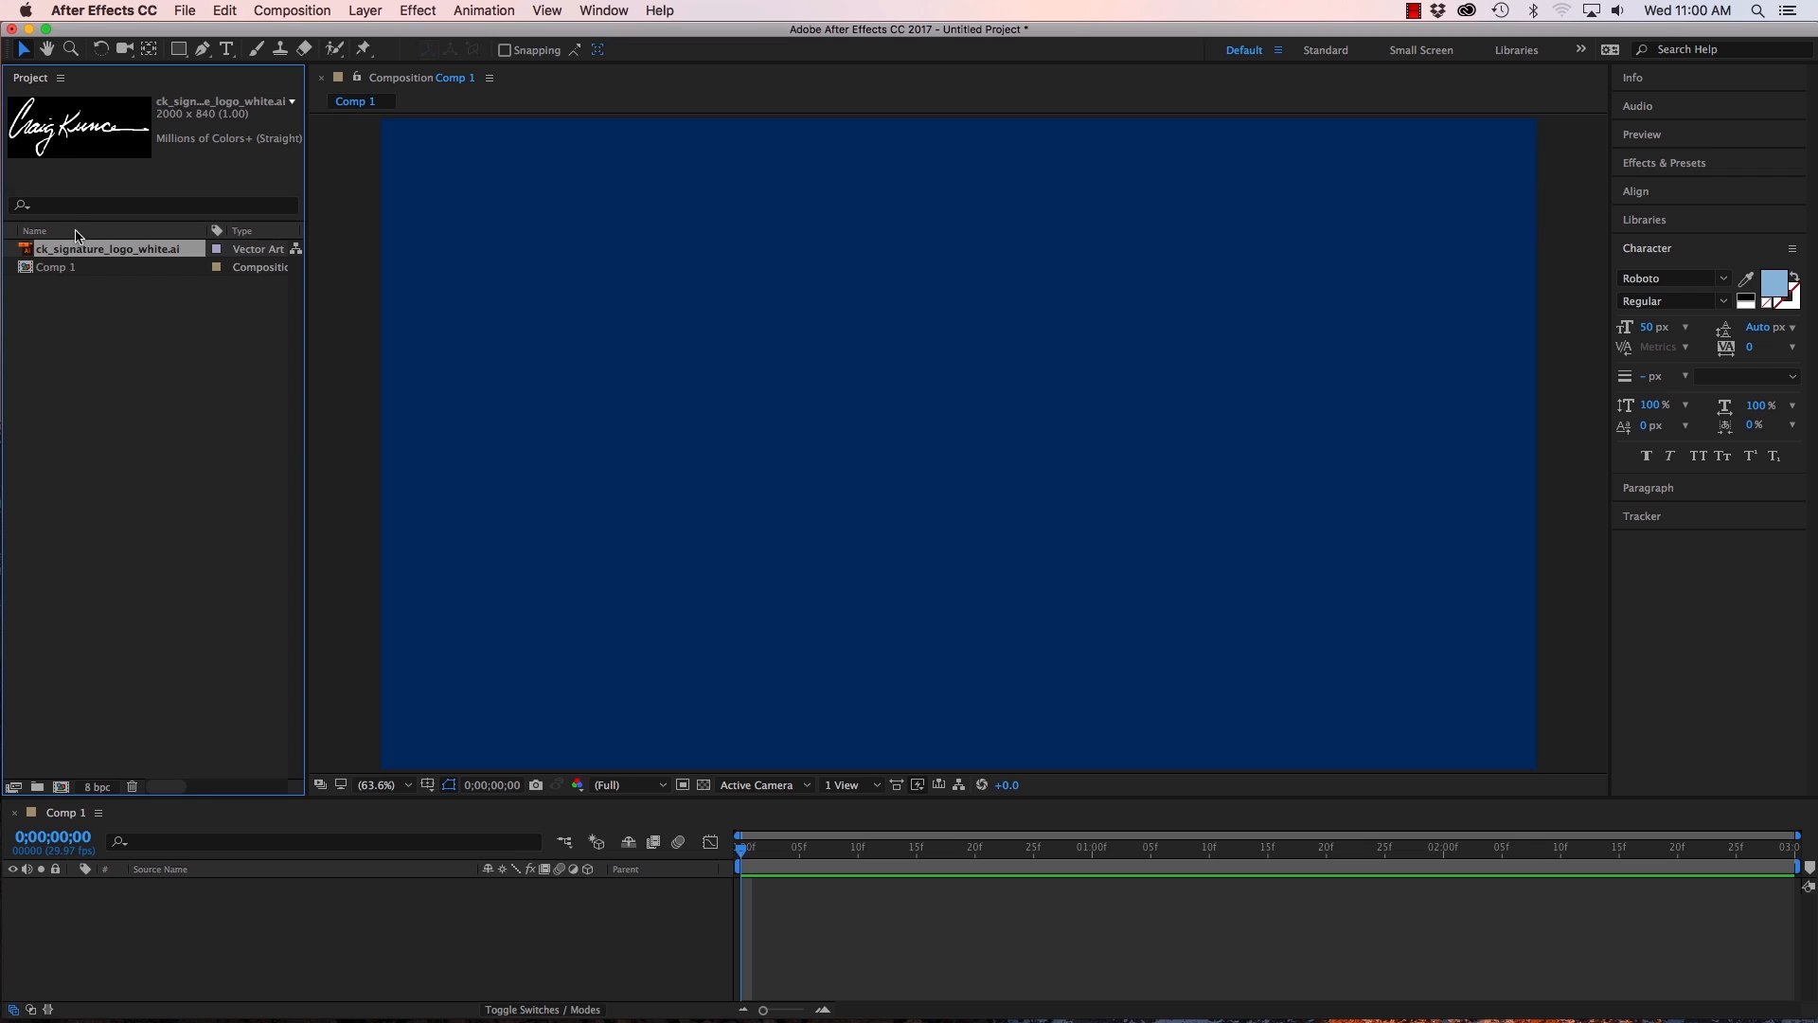
{"action": "left_click", "coordinate": [72, 308]}
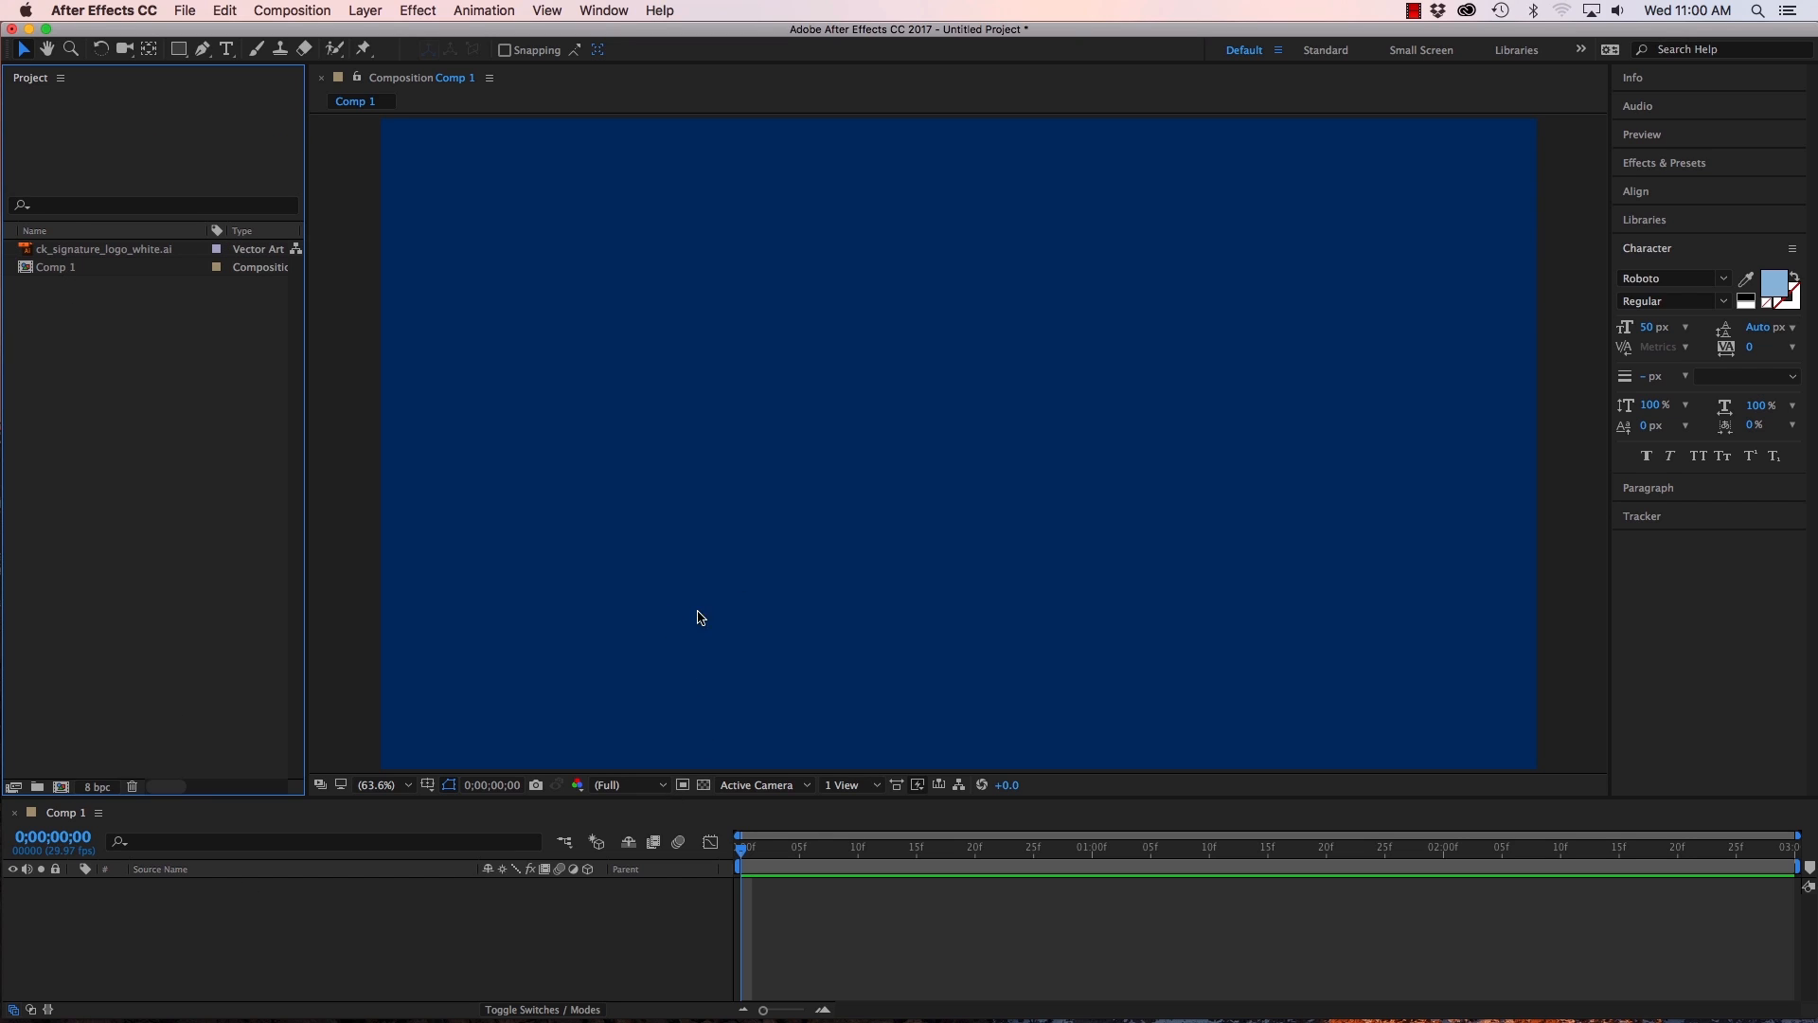
{"action": "left_click_drag", "start_coordinate": [337, 801], "coordinate": [339, 718]}
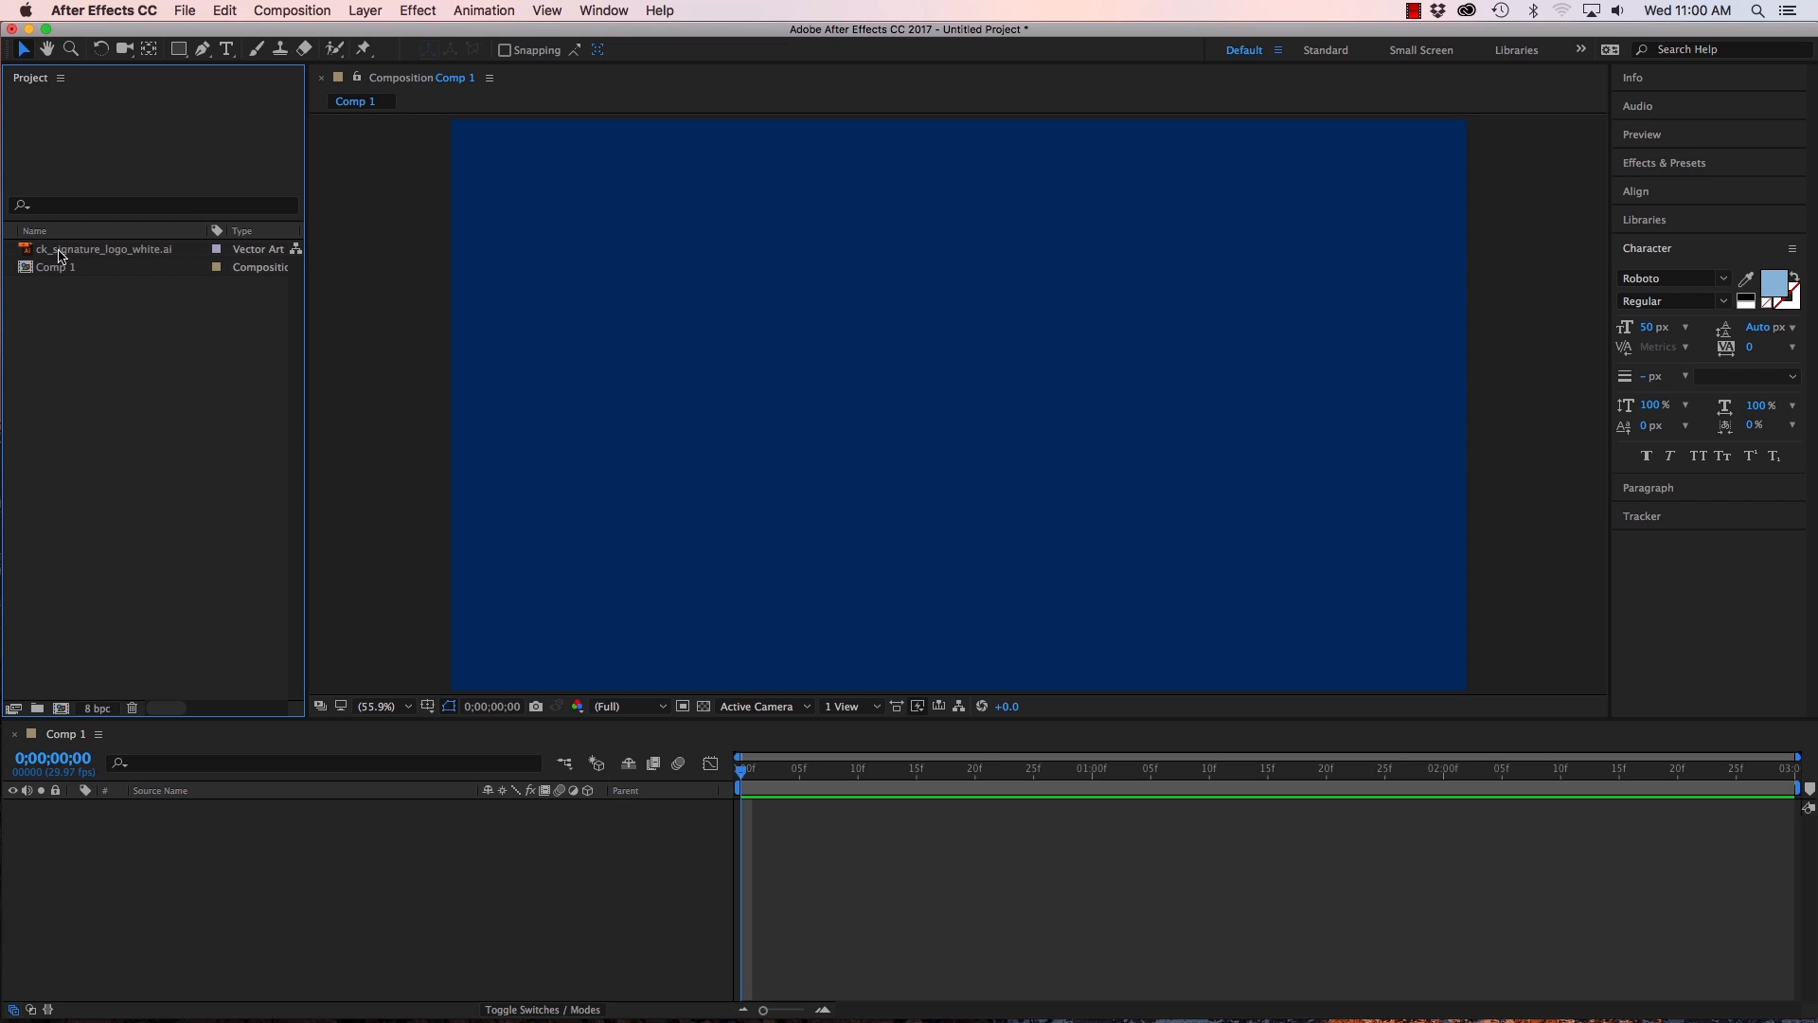
{"action": "left_click_drag", "start_coordinate": [59, 254], "coordinate": [201, 870]}
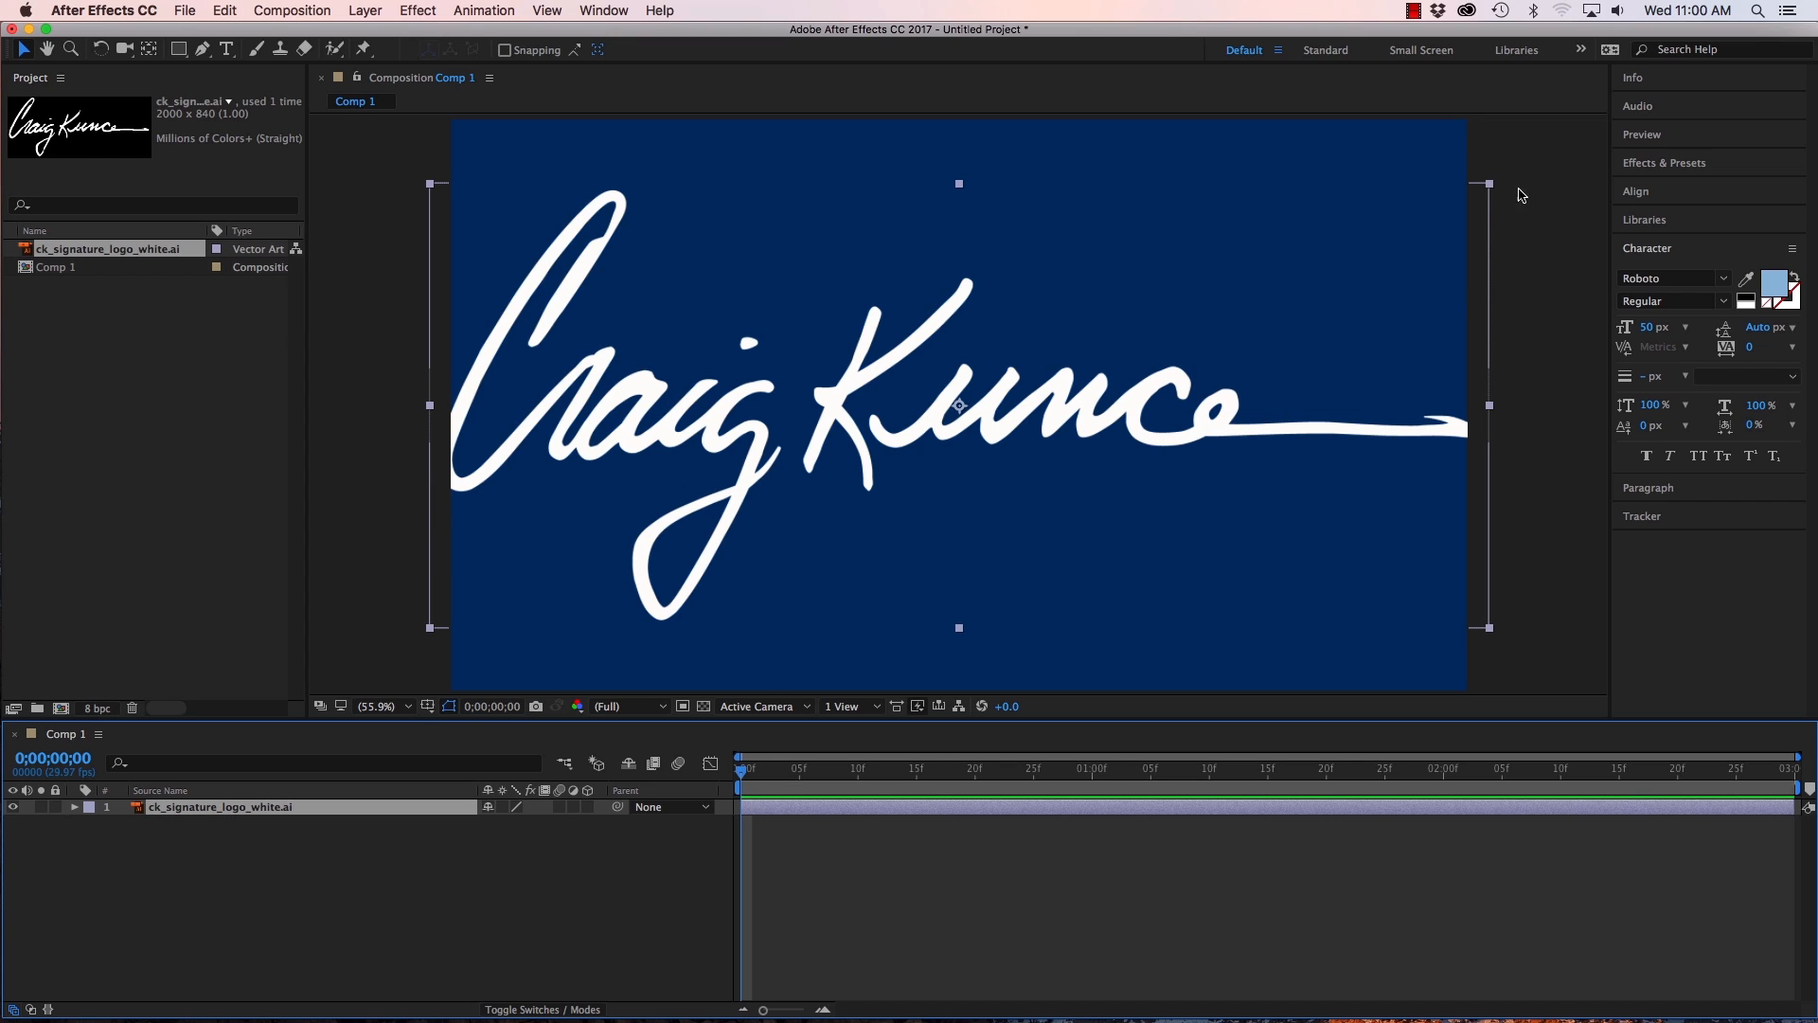
Scale the signature logo down to just under half the composition's width and place it in the upper middle of the frame.
{"action": "mouse_move", "coordinate": [1490, 184]}
{"action": "left_mouse_down"}
{"action": "mouse_move", "coordinate": [1437, 244]}
{"action": "mouse_move", "coordinate": [1426, 359]}
{"action": "mouse_move", "coordinate": [1433, 304]}
{"action": "mouse_move", "coordinate": [1380, 313]}
{"action": "mouse_move", "coordinate": [1396, 293]}
{"action": "mouse_move", "coordinate": [1336, 317]}
{"action": "left_mouse_up"}
{"action": "left_click_drag", "start_coordinate": [1016, 416], "coordinate": [1005, 298]}
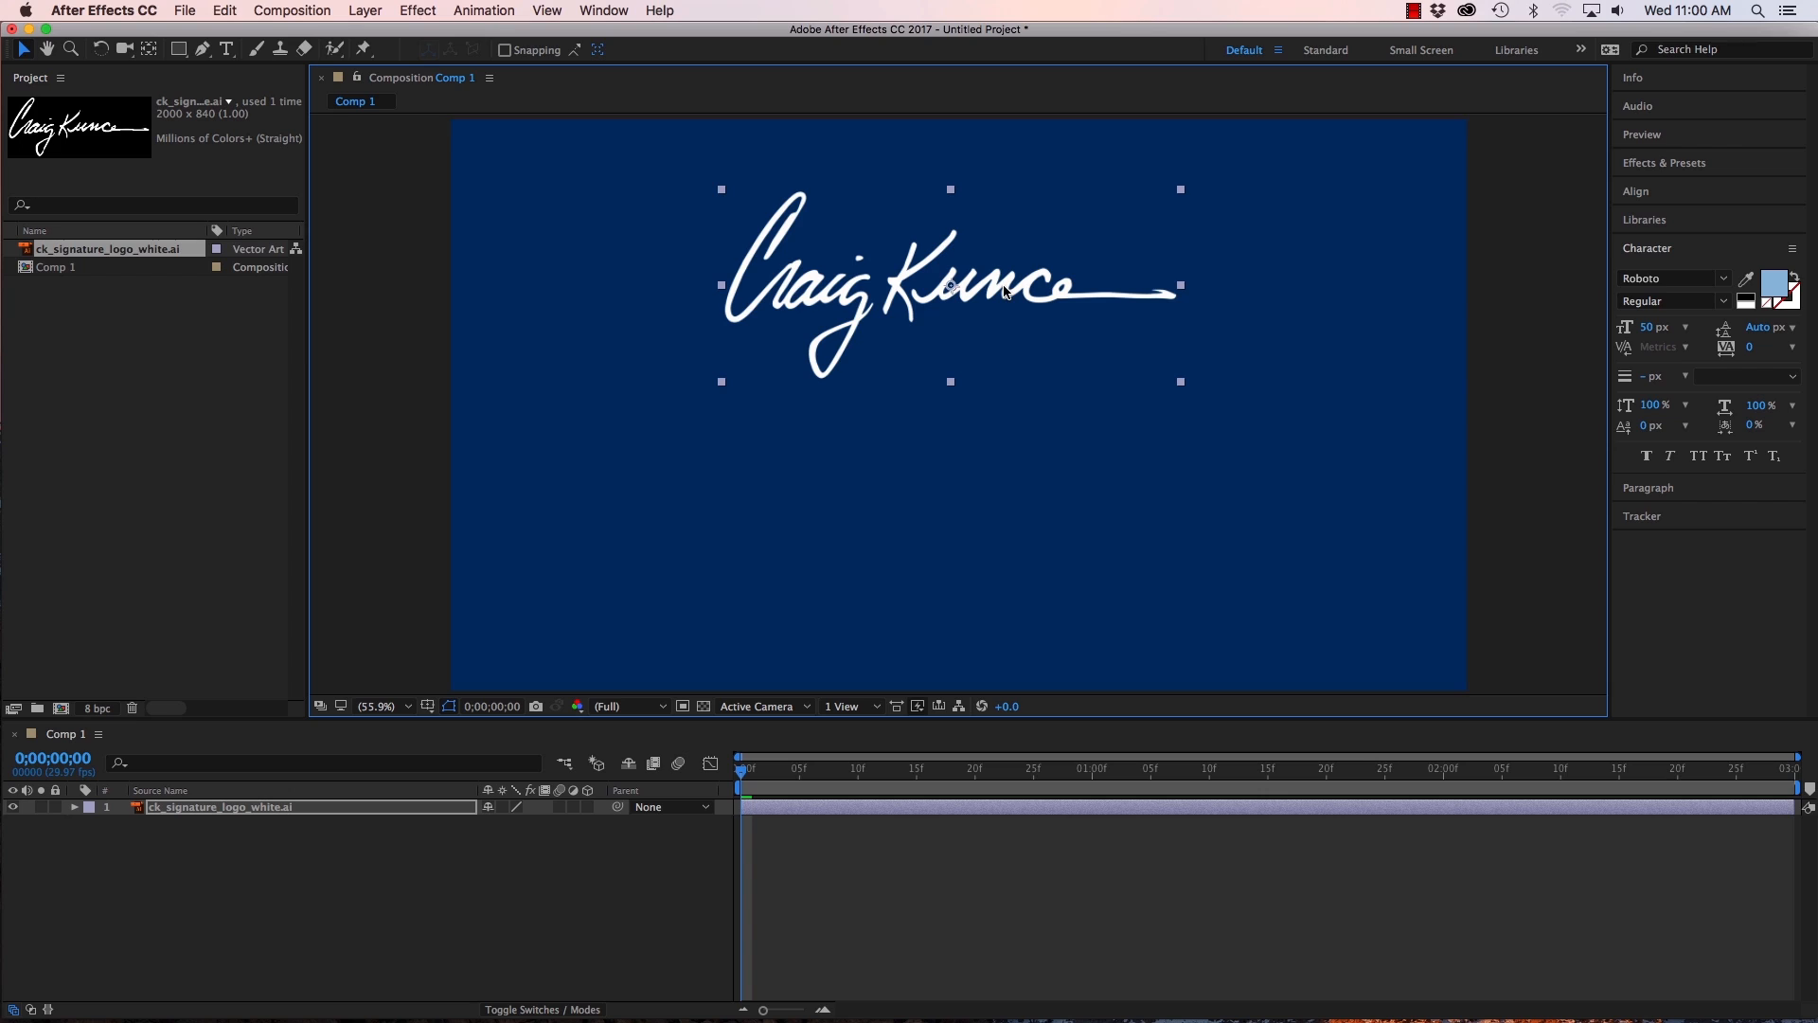
{"action": "left_click_drag", "start_coordinate": [1006, 292], "coordinate": [1008, 288]}
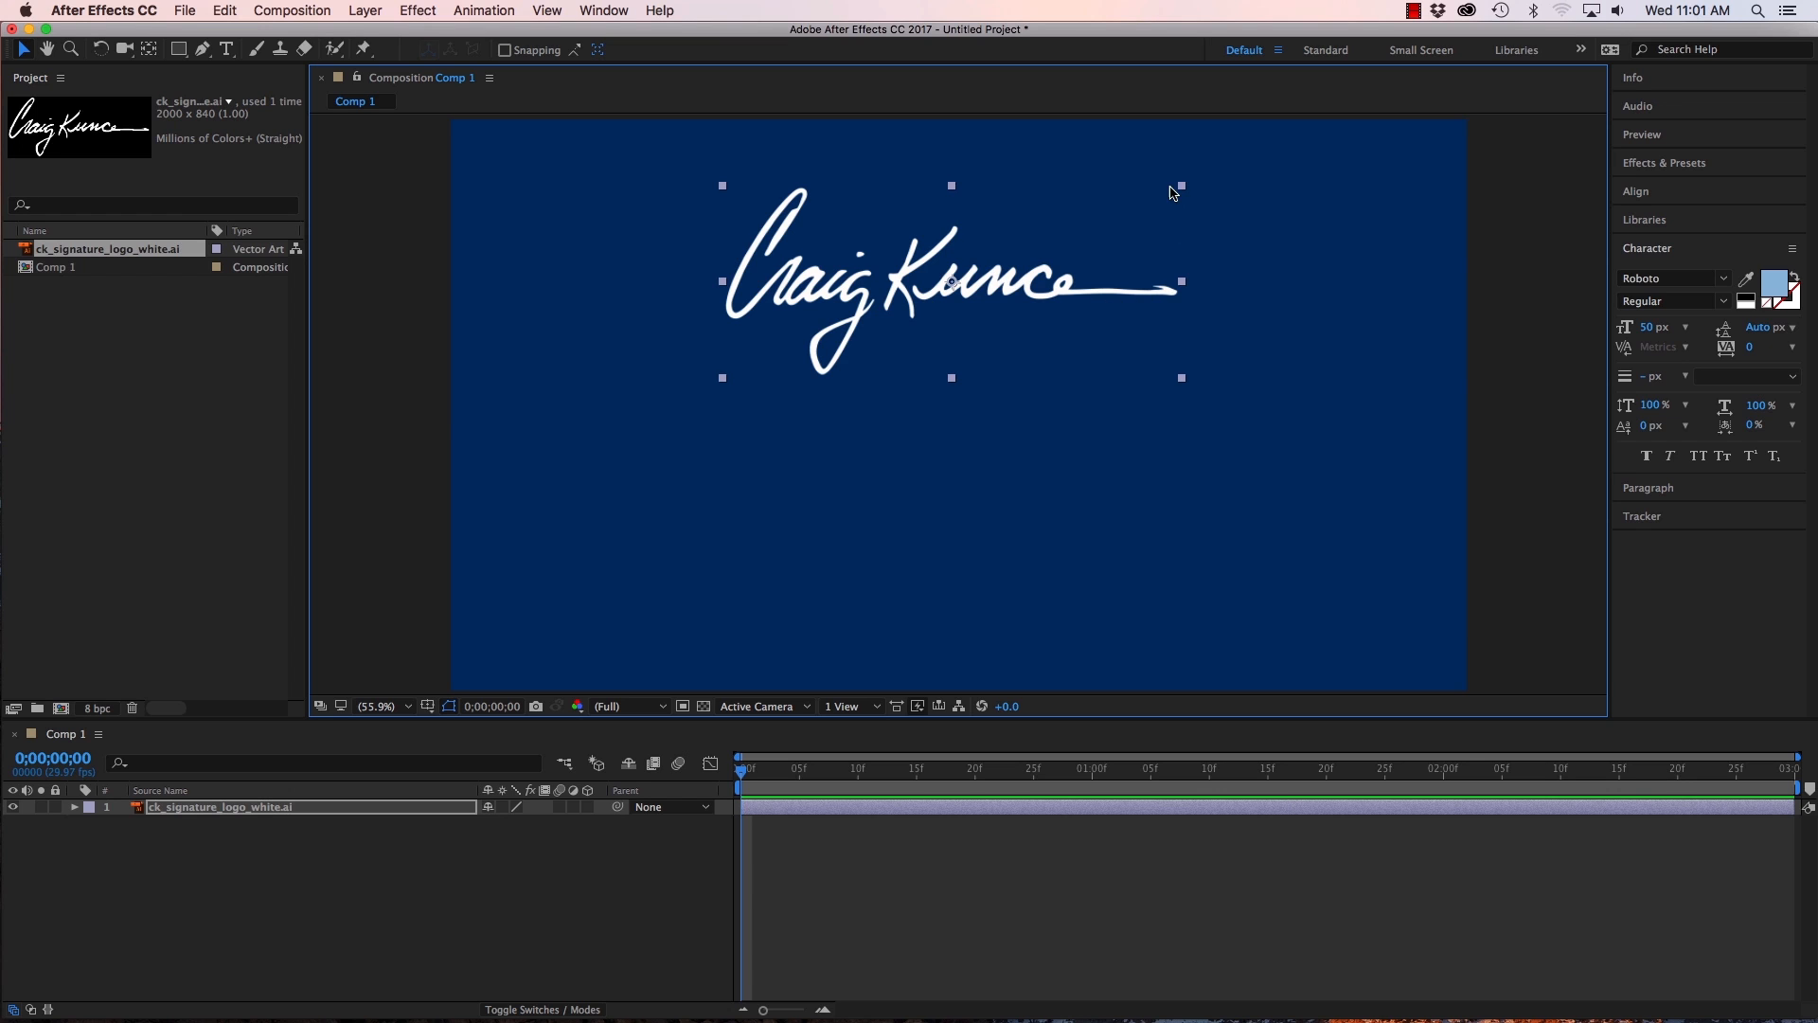
{"action": "mouse_move", "coordinate": [1184, 382]}
{"action": "left_mouse_down"}
{"action": "mouse_move", "coordinate": [1278, 483]}
{"action": "mouse_move", "coordinate": [1644, 660]}
{"action": "mouse_move", "coordinate": [1441, 540]}
{"action": "mouse_move", "coordinate": [1622, 657]}
{"action": "mouse_move", "coordinate": [1513, 585]}
{"action": "left_mouse_up"}
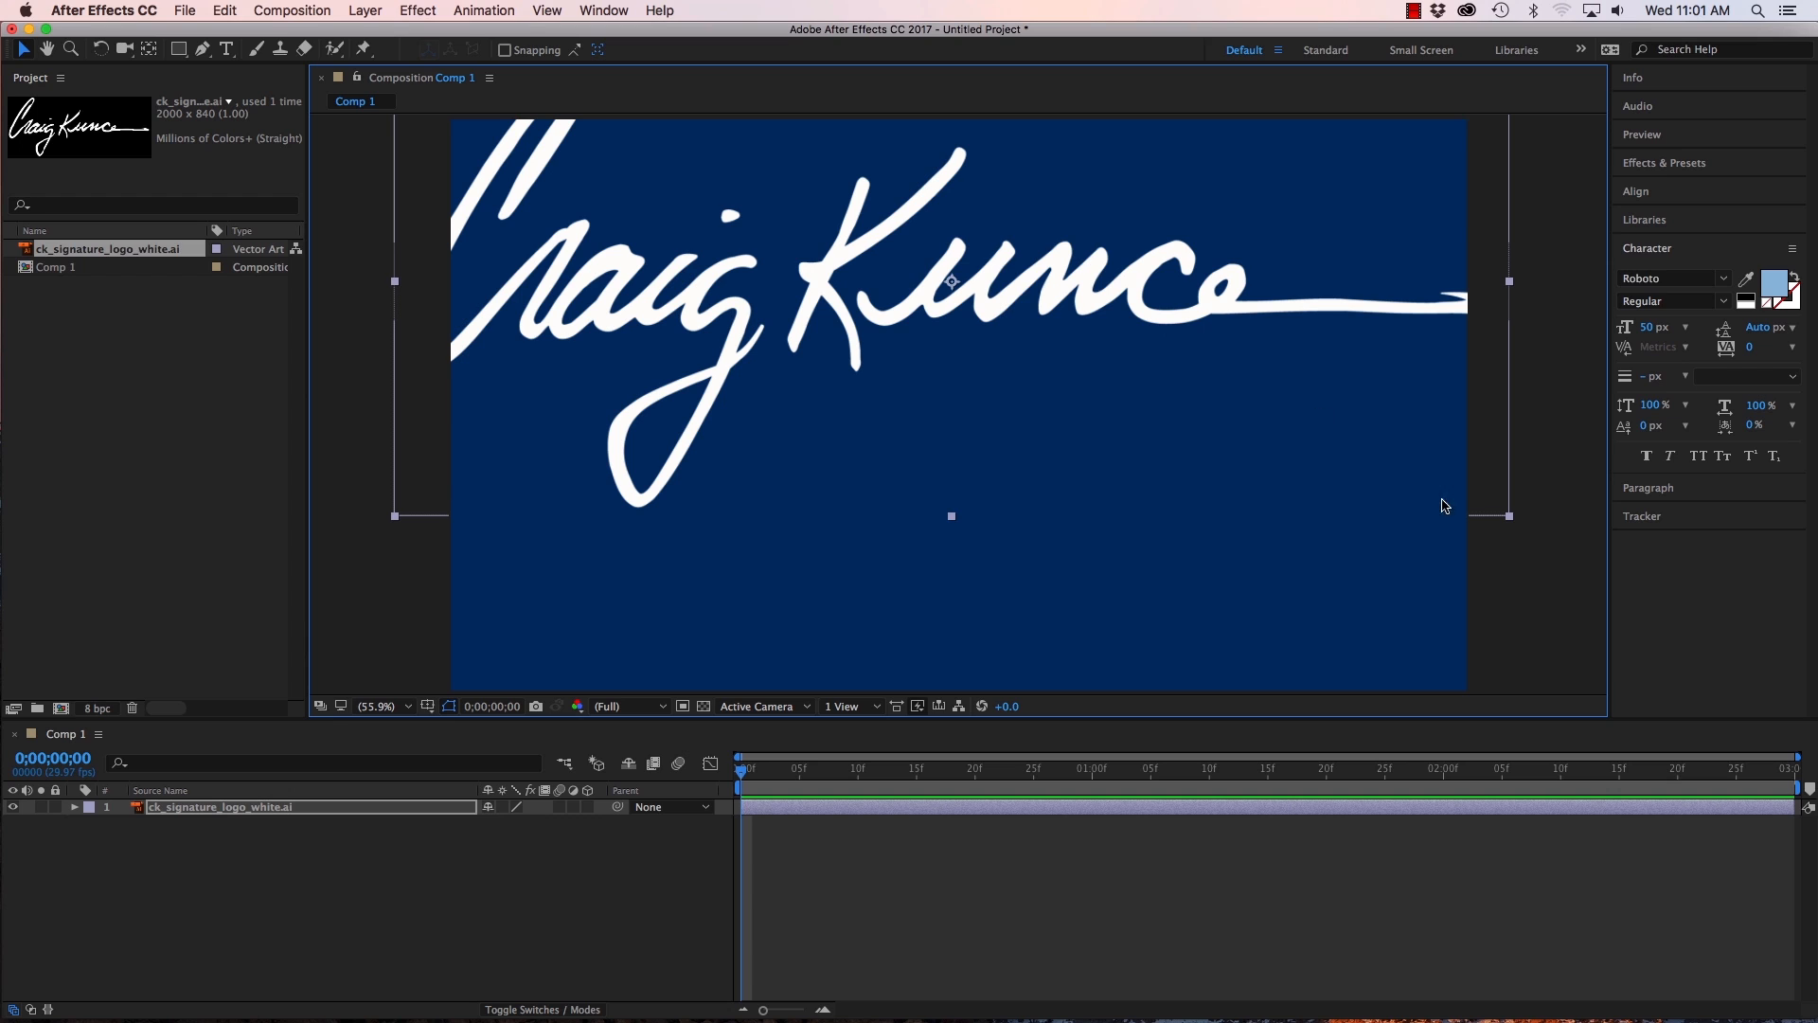
{"action": "left_click_drag", "start_coordinate": [1511, 517], "coordinate": [1278, 386]}
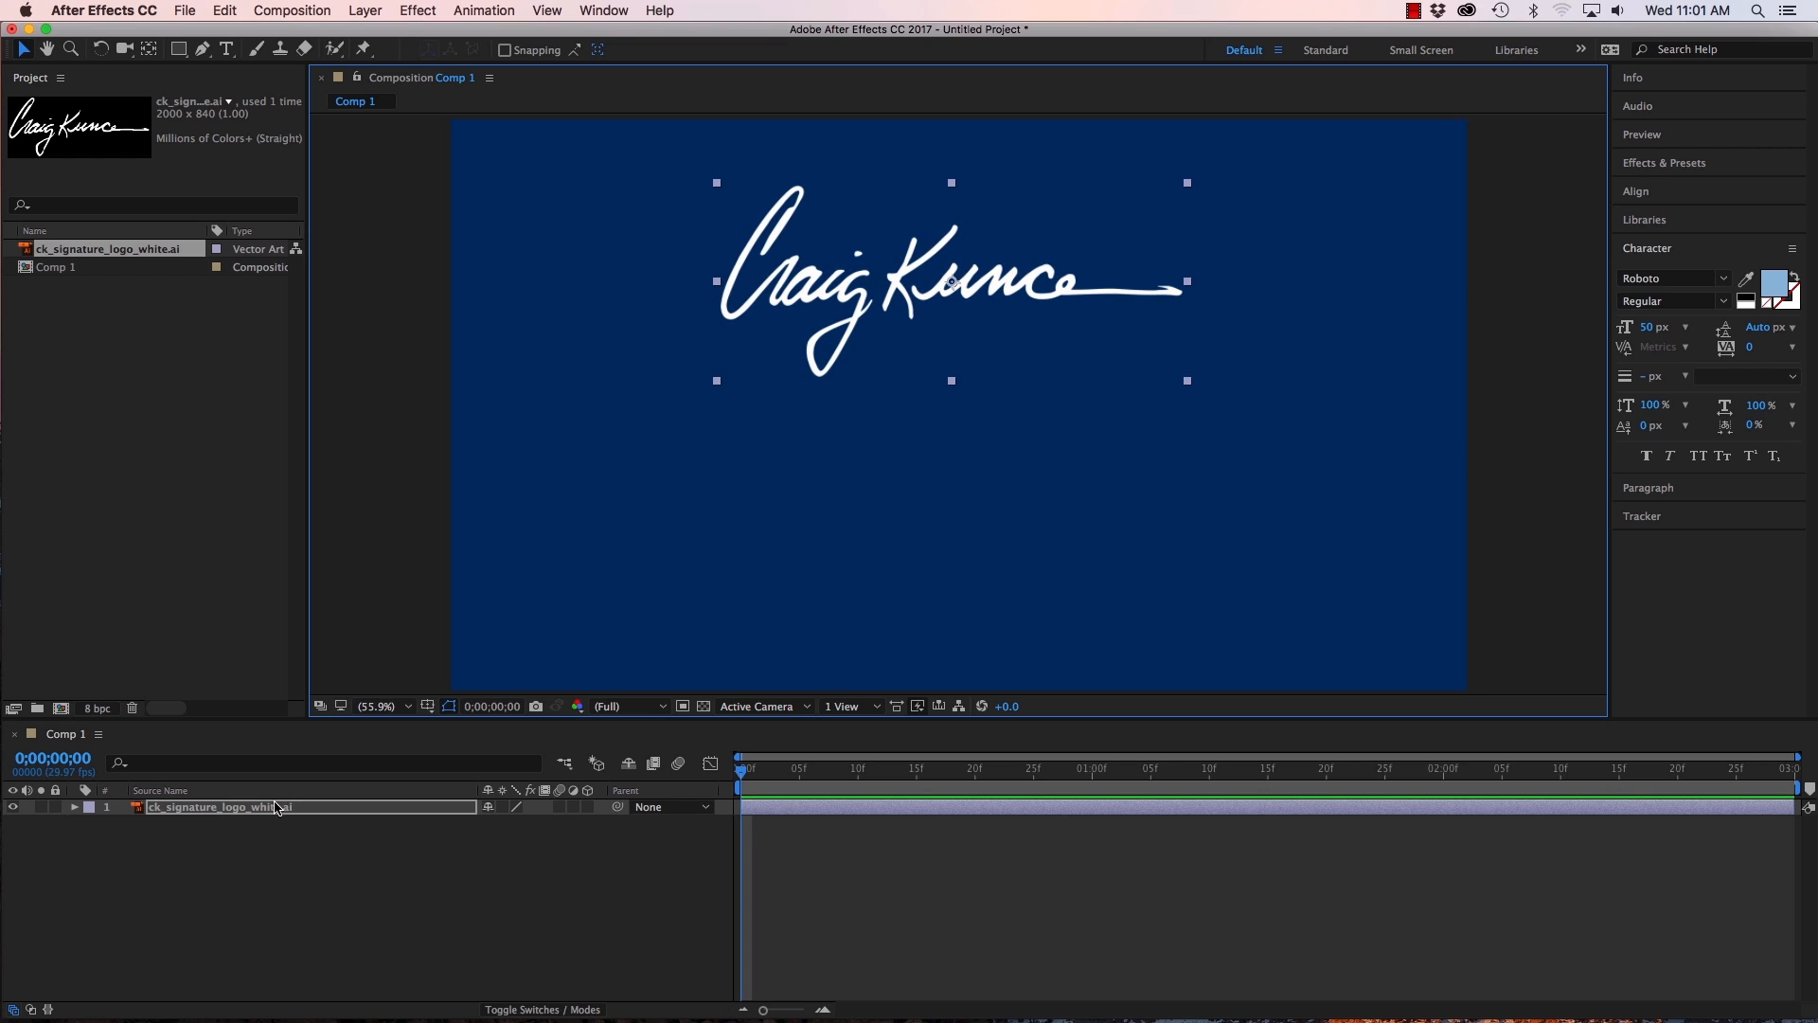
{"action": "left_click", "coordinate": [225, 865]}
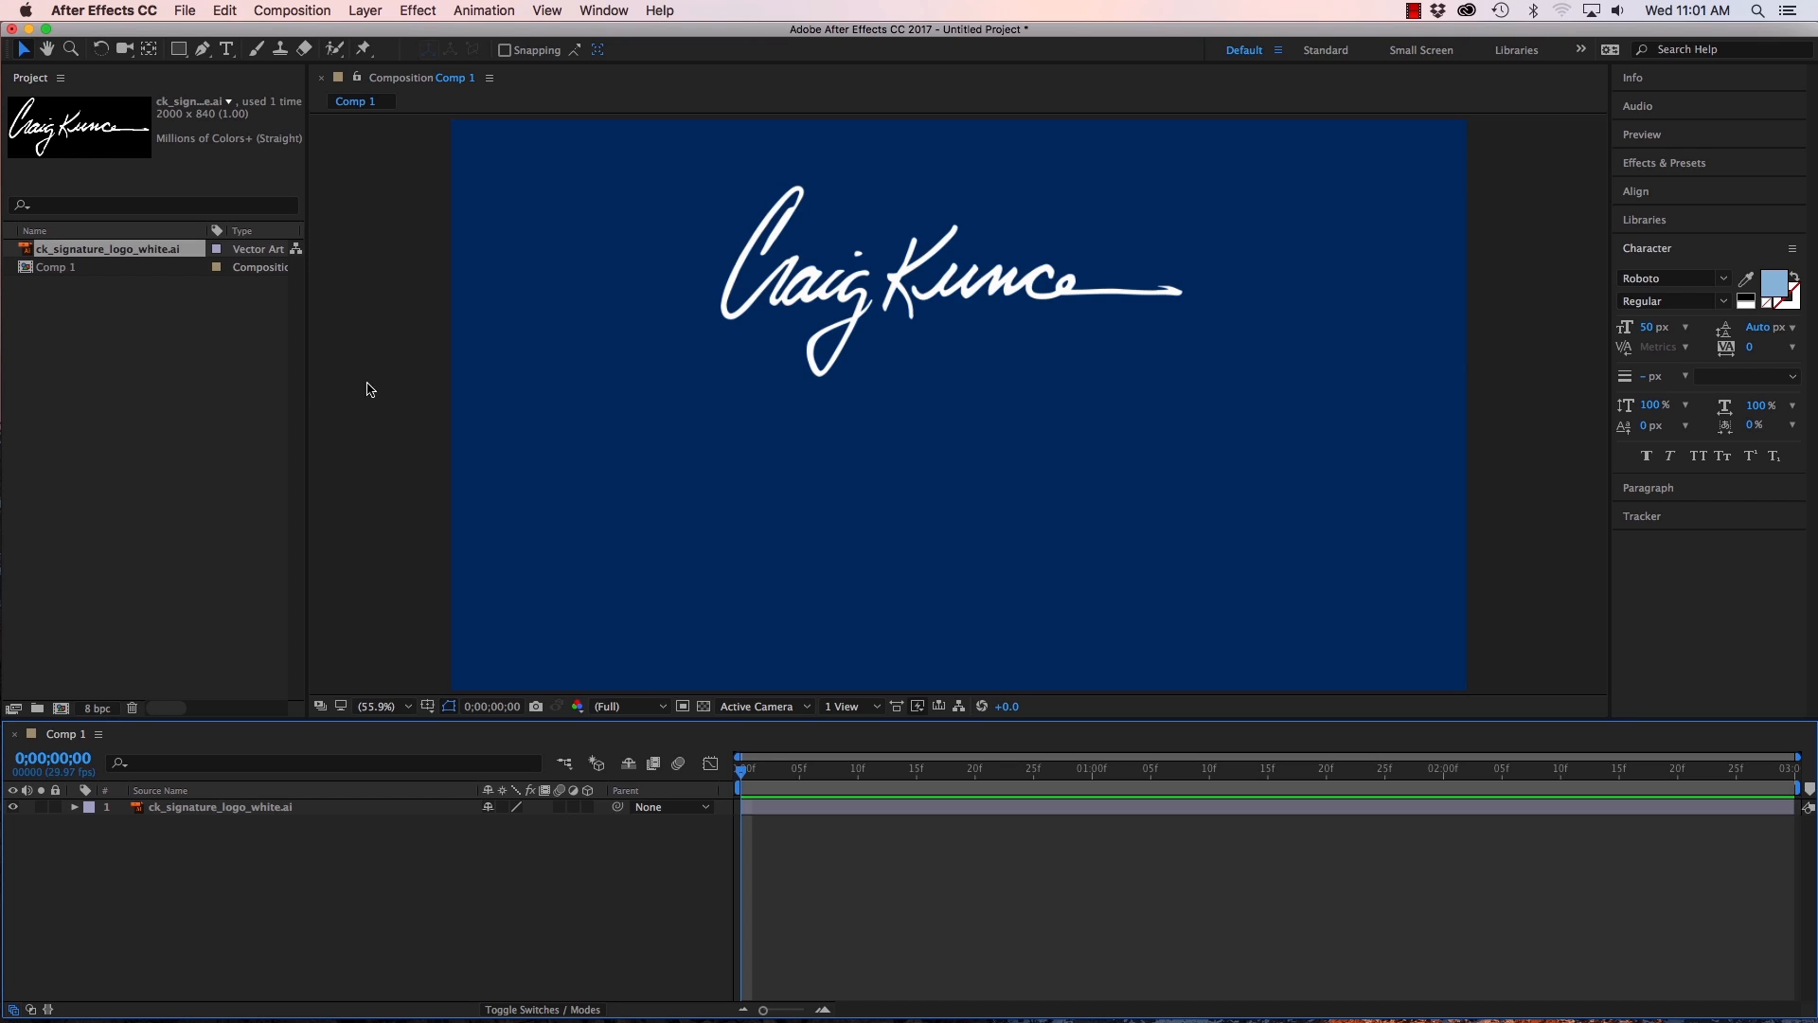
Draw a wide, shallow text box just below the signature's last name and left-align its paragraph.
{"action": "left_click", "coordinate": [229, 52]}
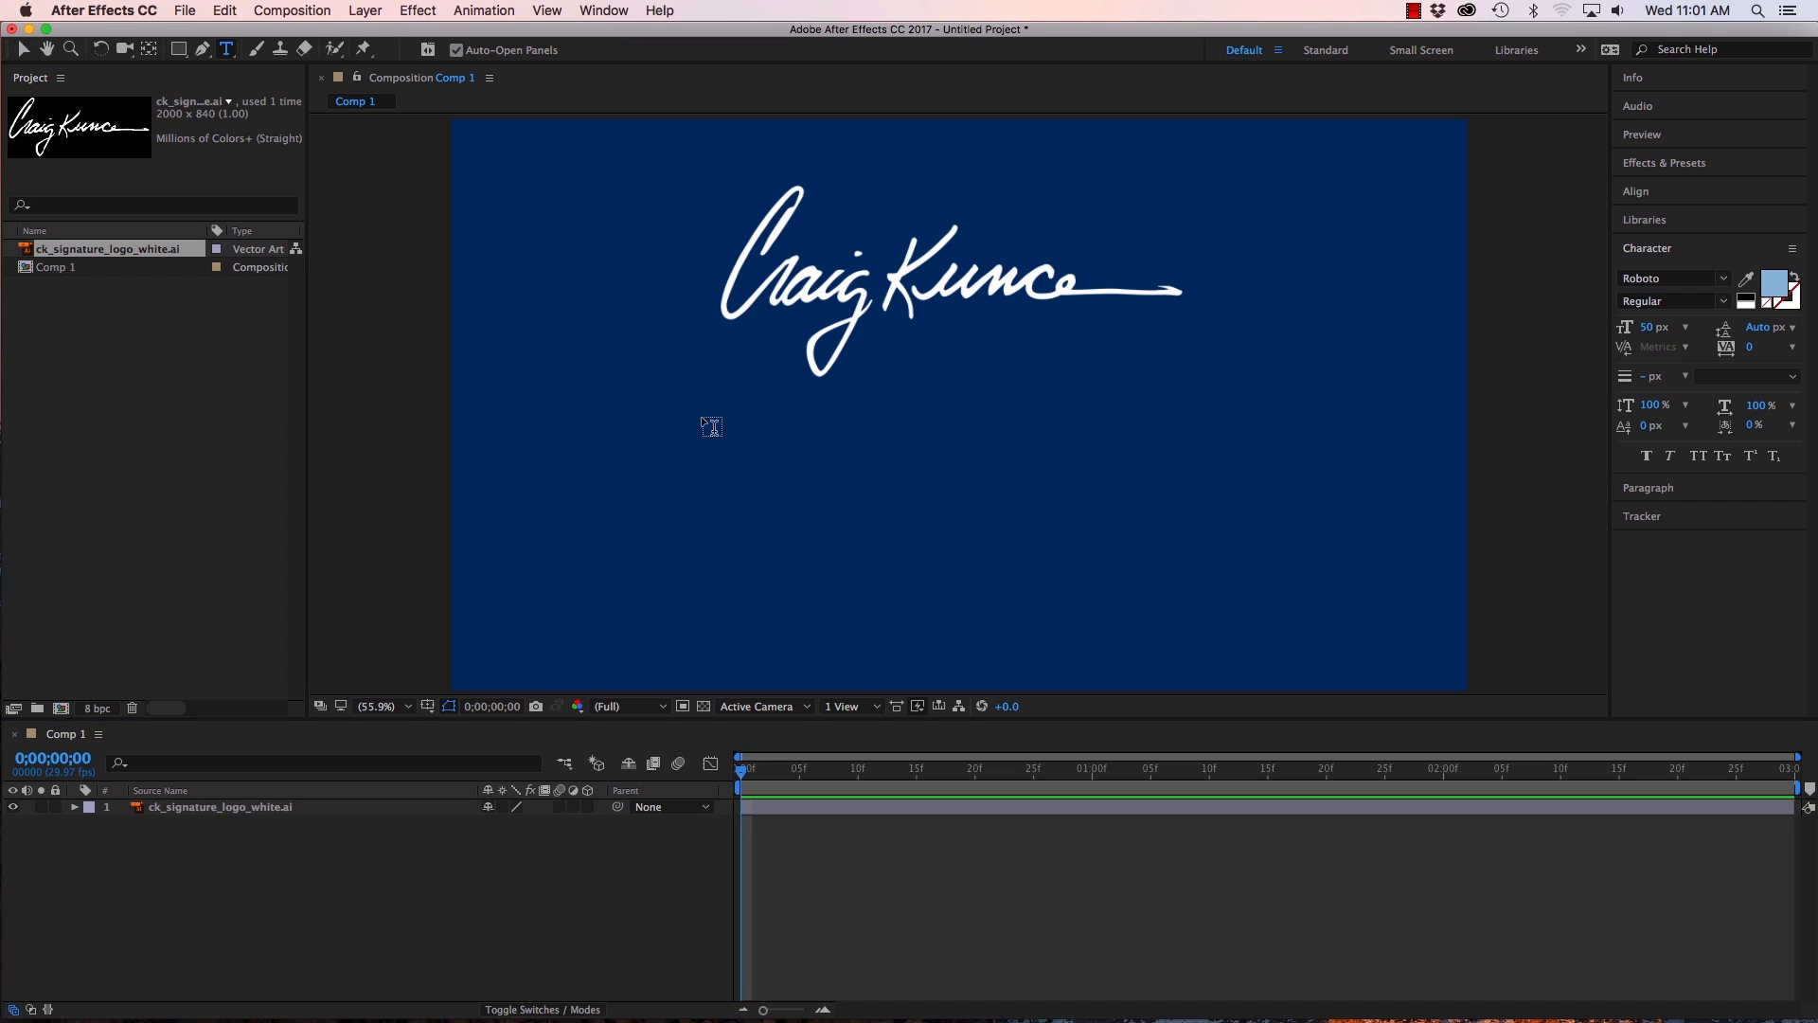
{"action": "left_click_drag", "start_coordinate": [867, 322], "coordinate": [1255, 376]}
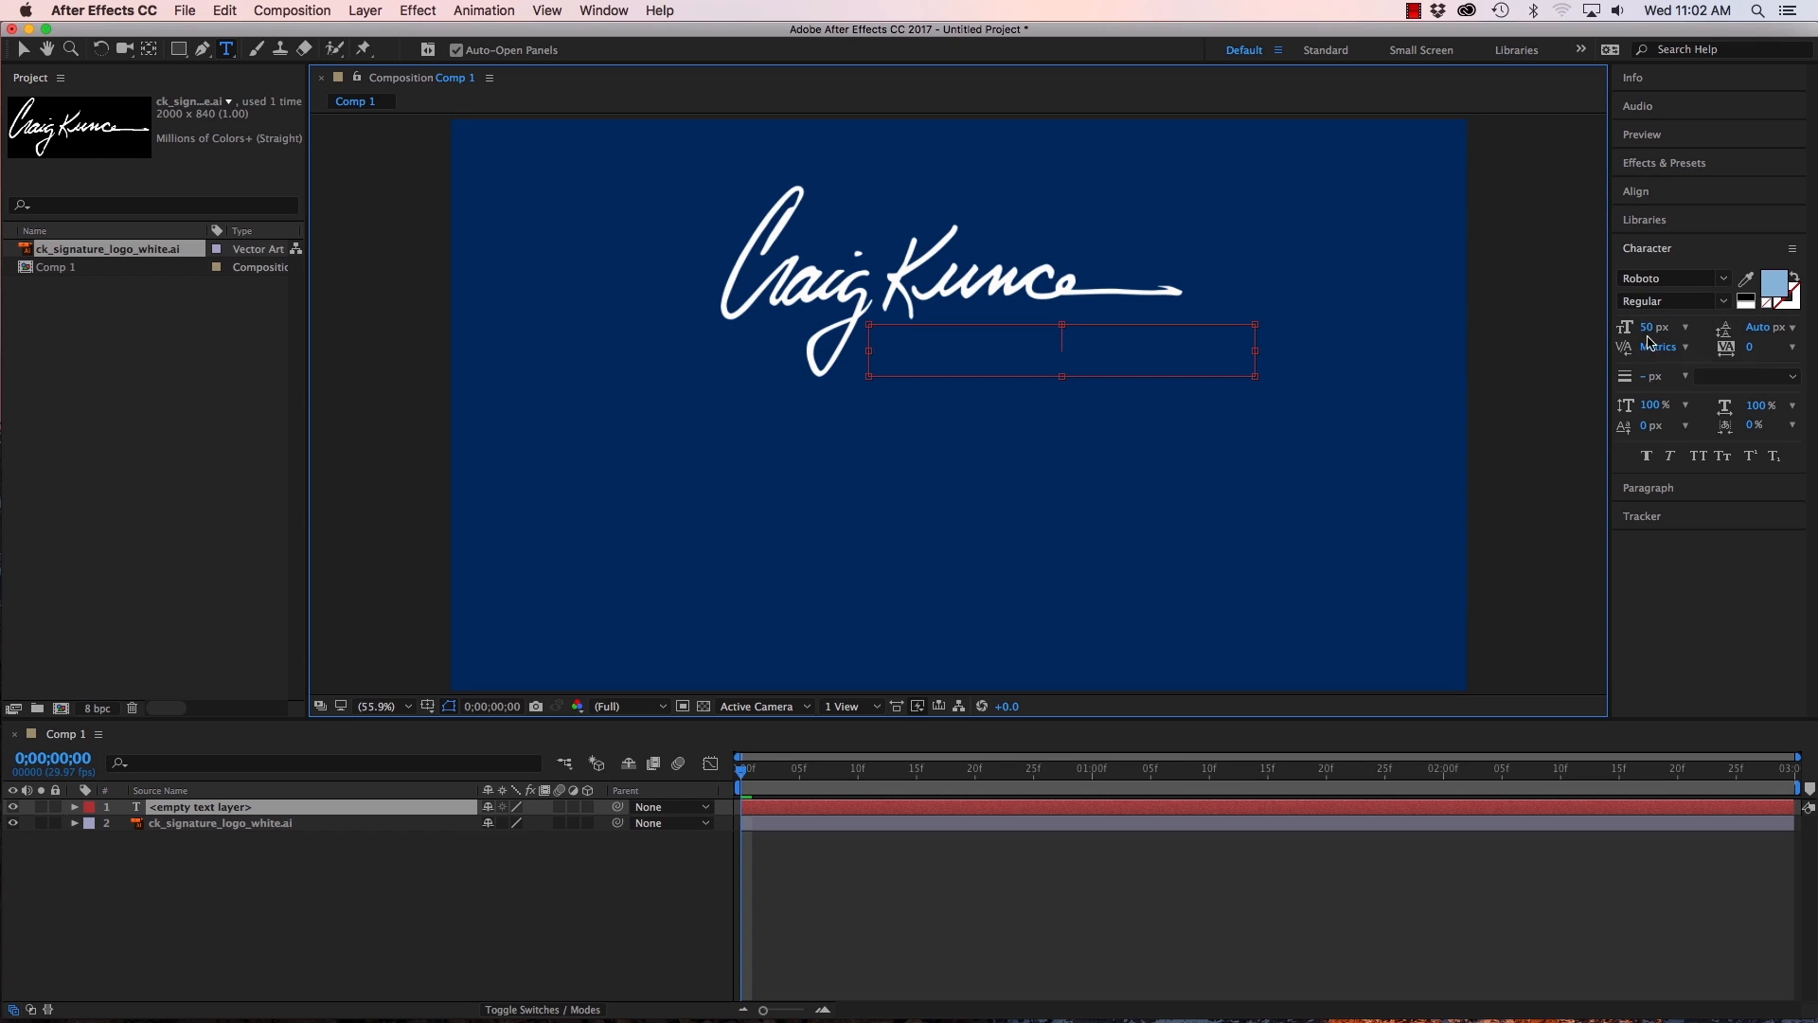
{"action": "left_click", "coordinate": [1667, 491]}
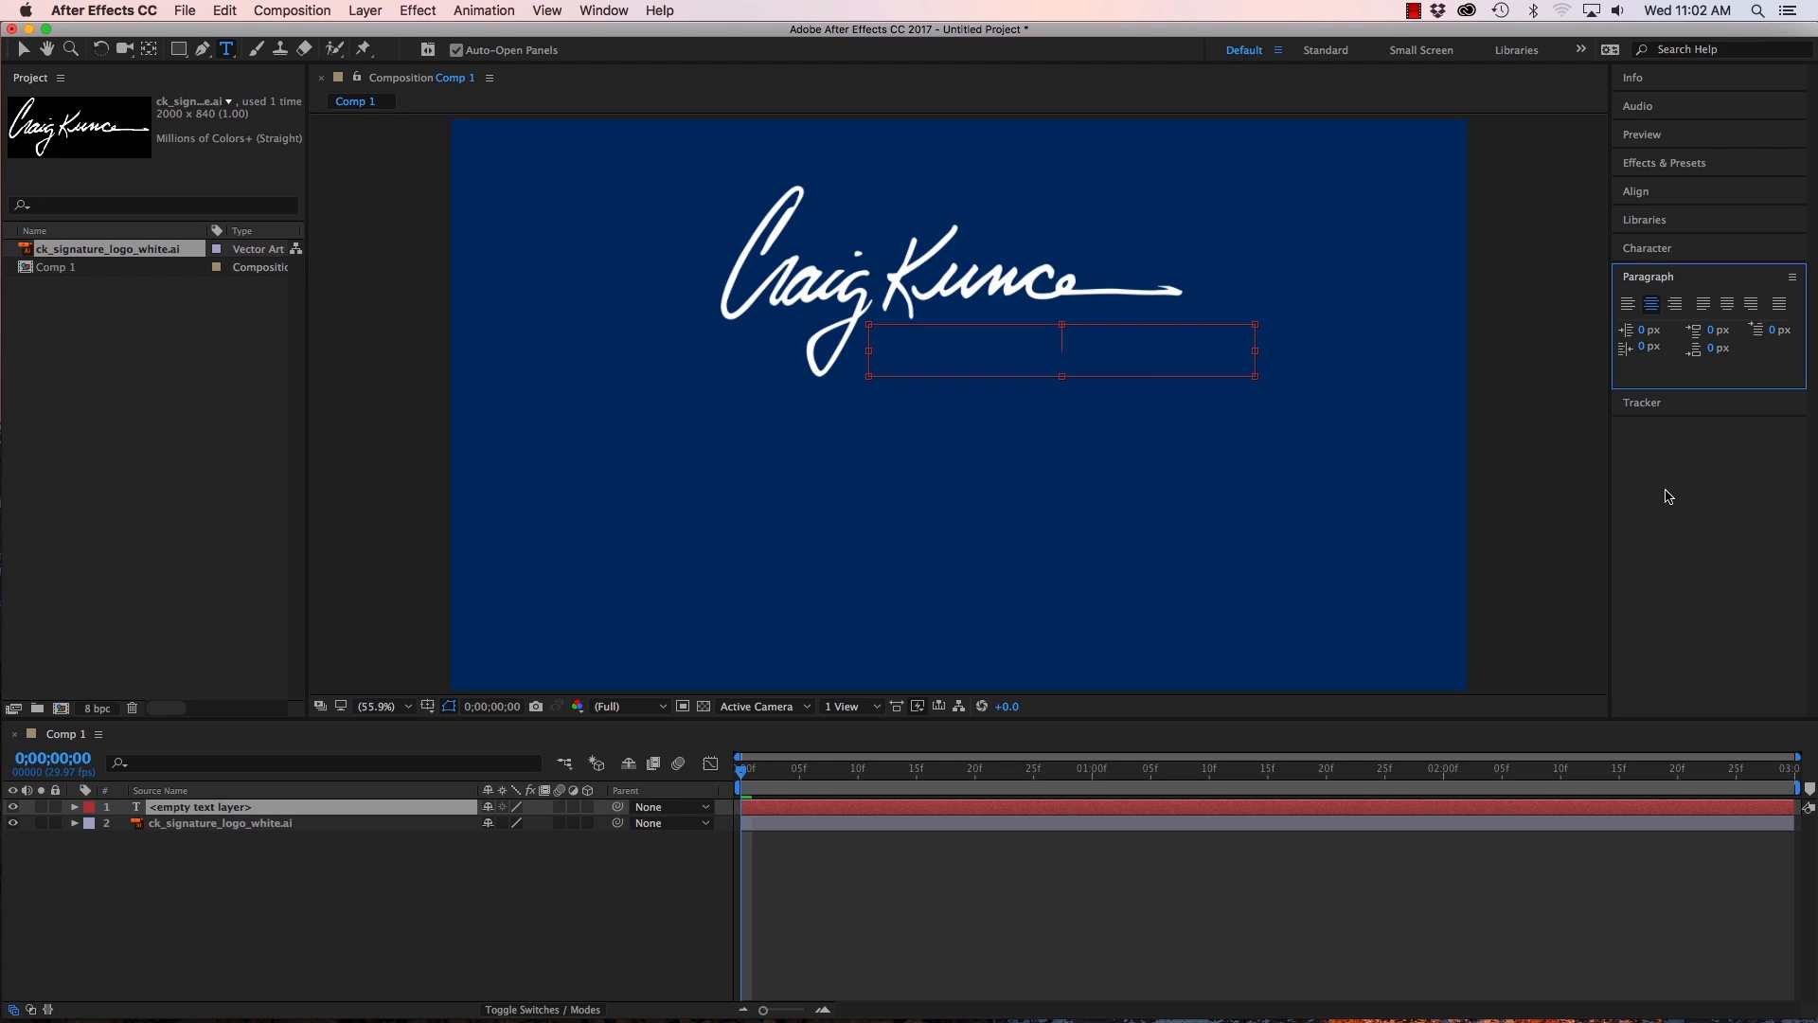
{"action": "left_click", "coordinate": [1628, 304]}
{"action": "left_click", "coordinate": [1657, 251]}
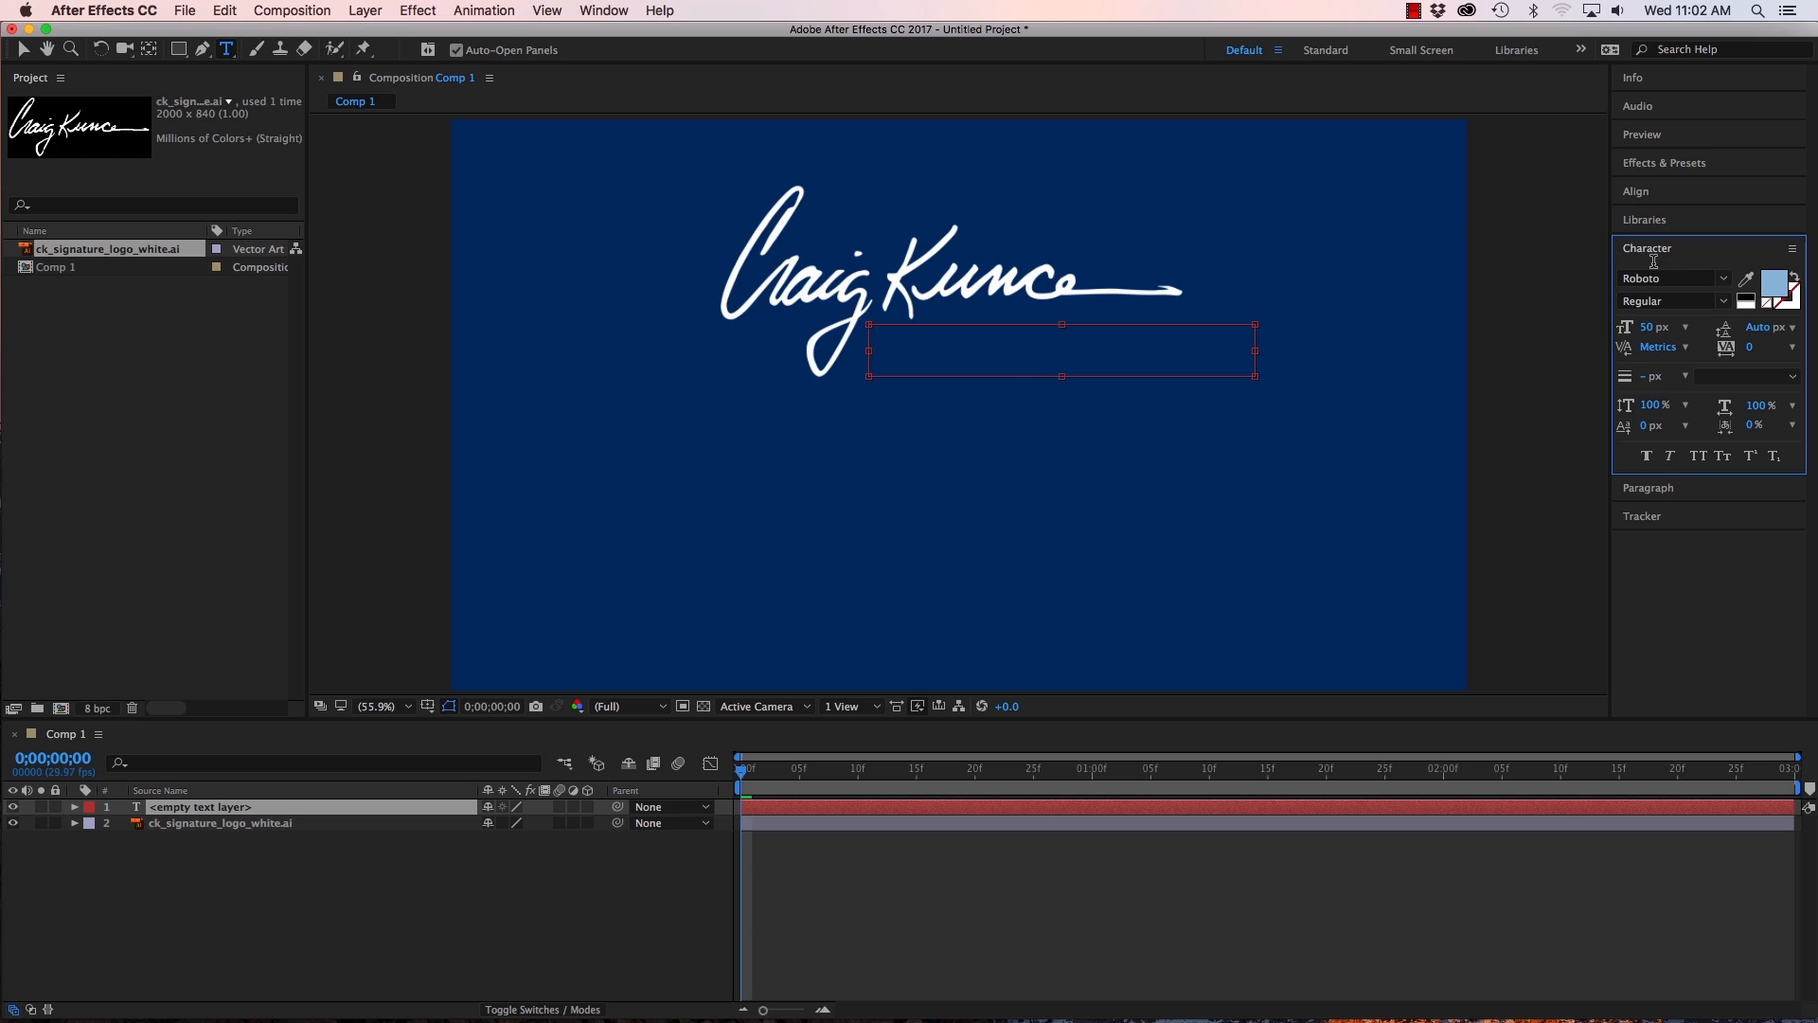
Enter the tagline "EDUCATOR • AUTHOR • ARTIST •" in the text box below the signature.
{"action": "left_click", "coordinate": [897, 340]}
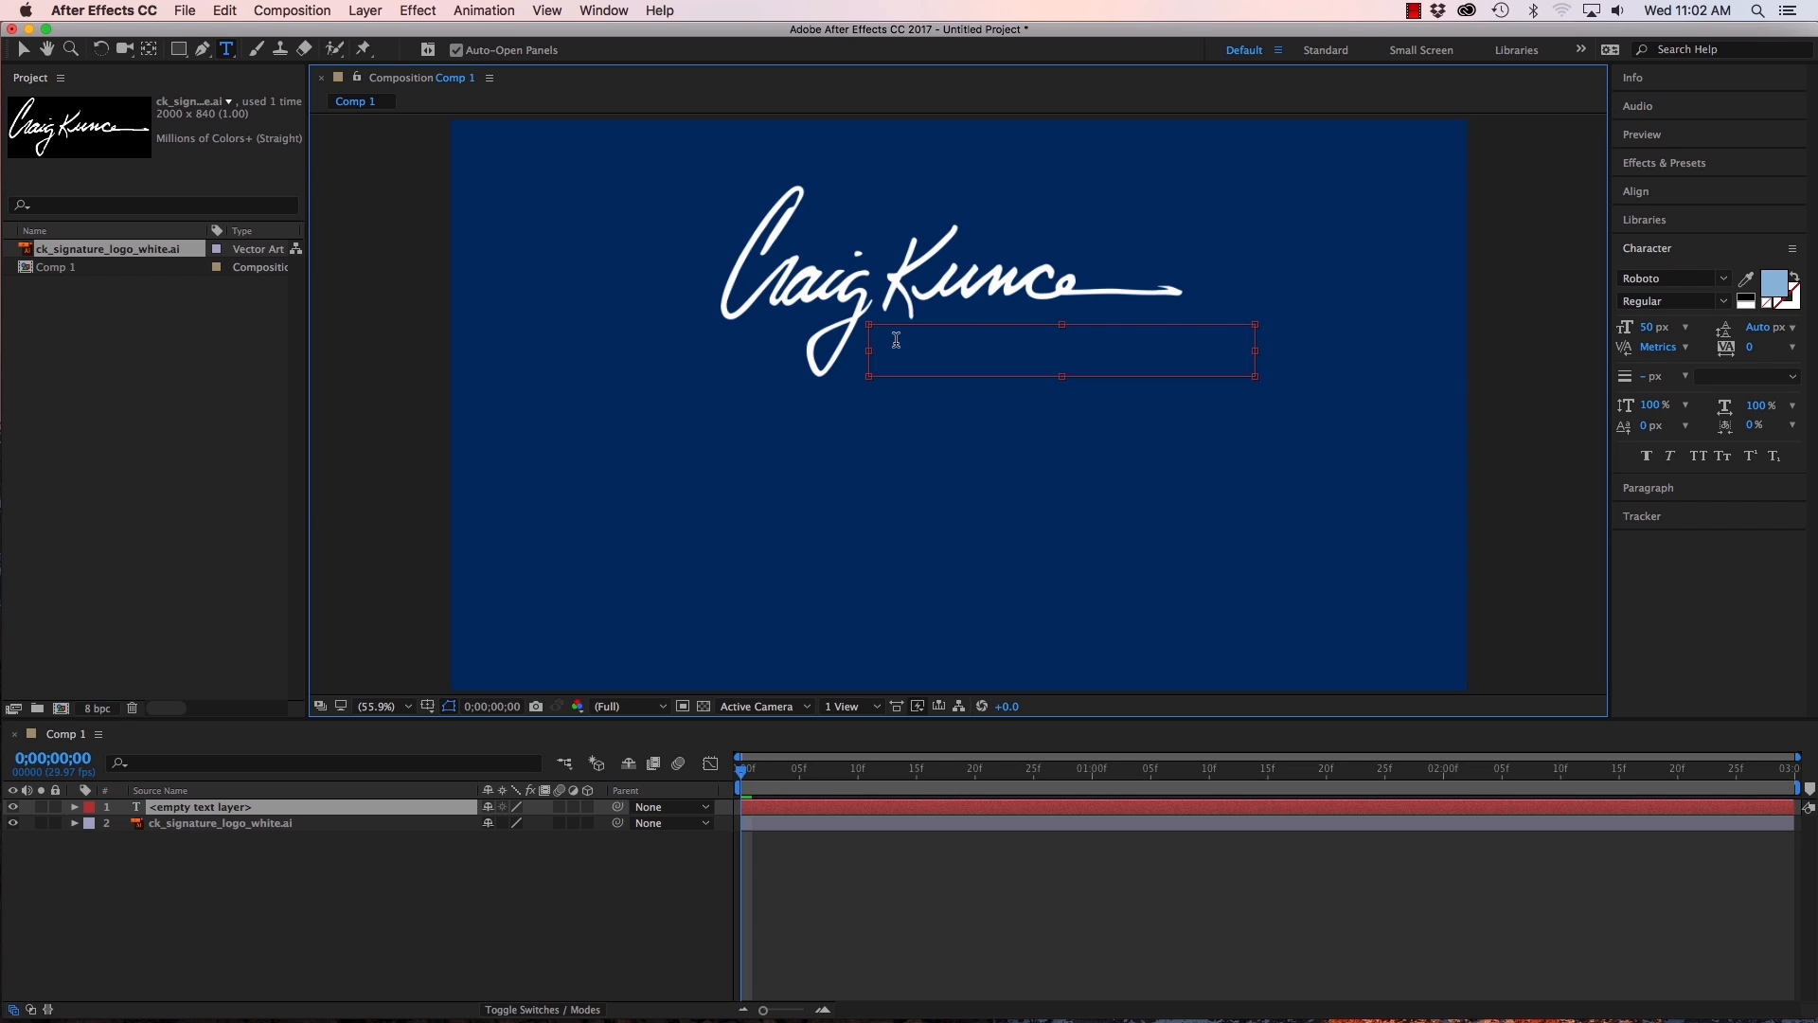
{"action": "type", "text": "AUTHOR • ARTIST •"}
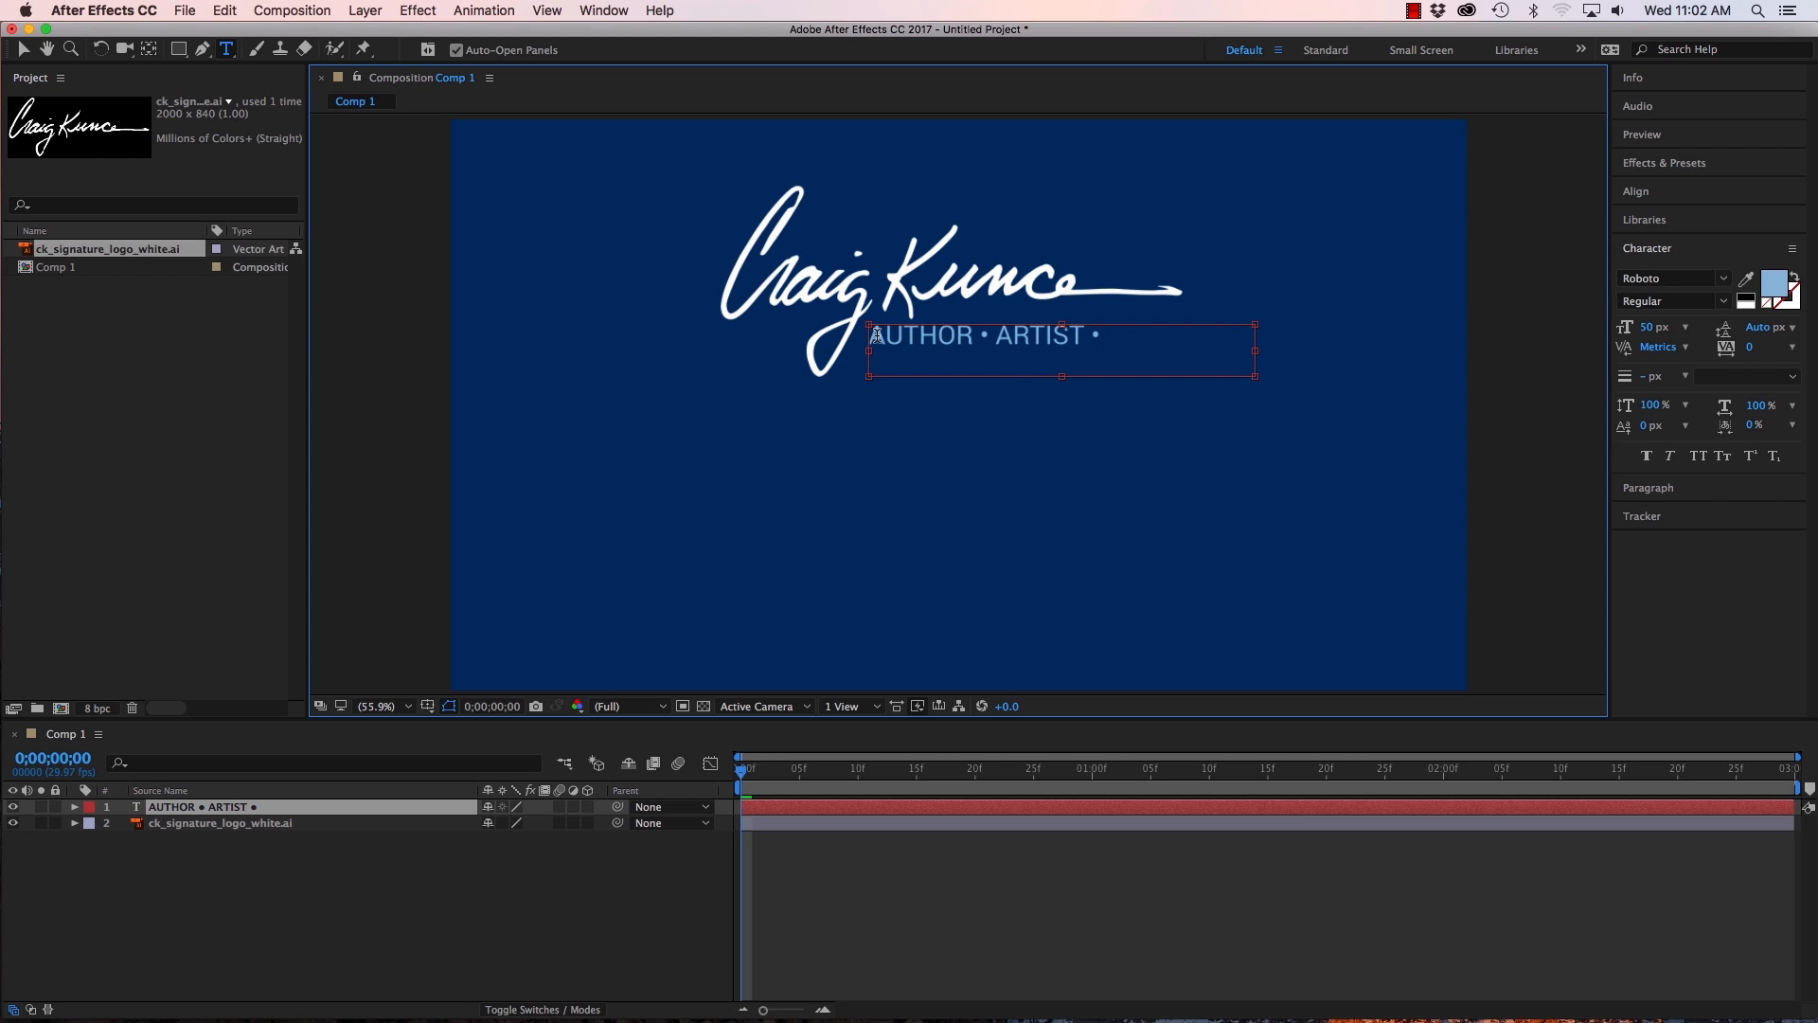
{"action": "left_click", "coordinate": [877, 335]}
{"action": "type", "text": "EDUCATO"}
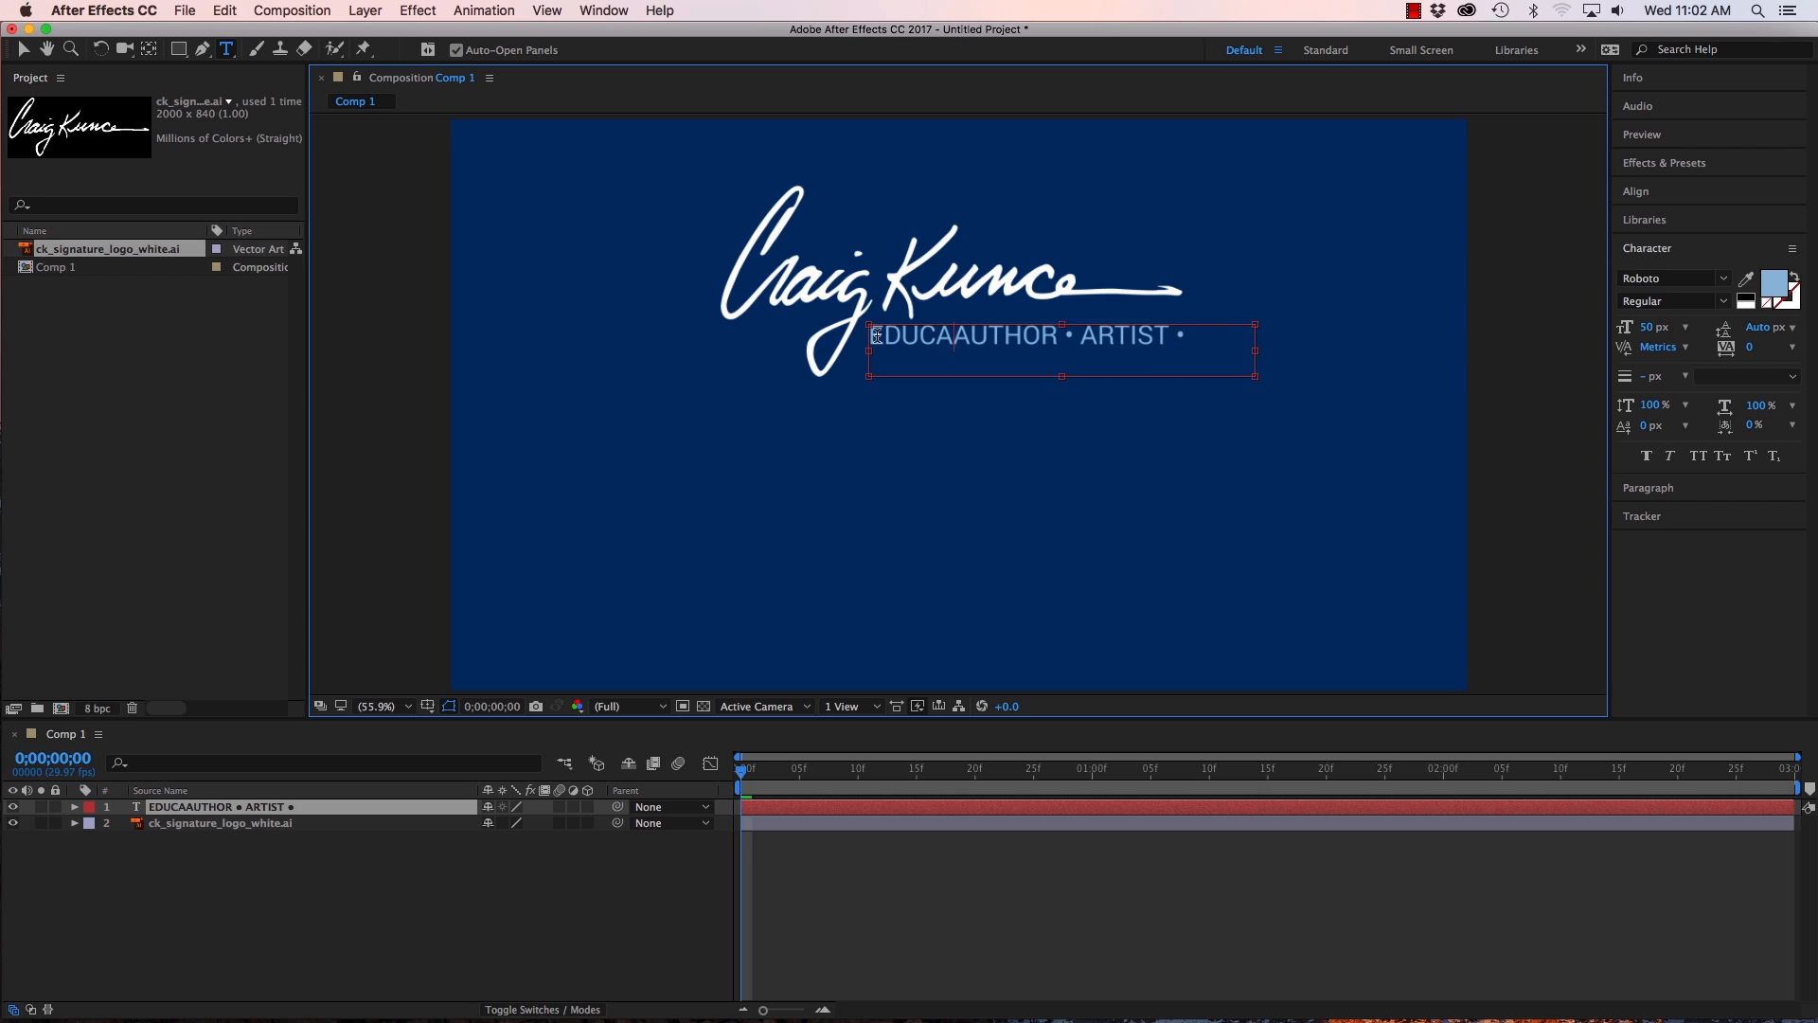
{"action": "type", "text": "R •"}
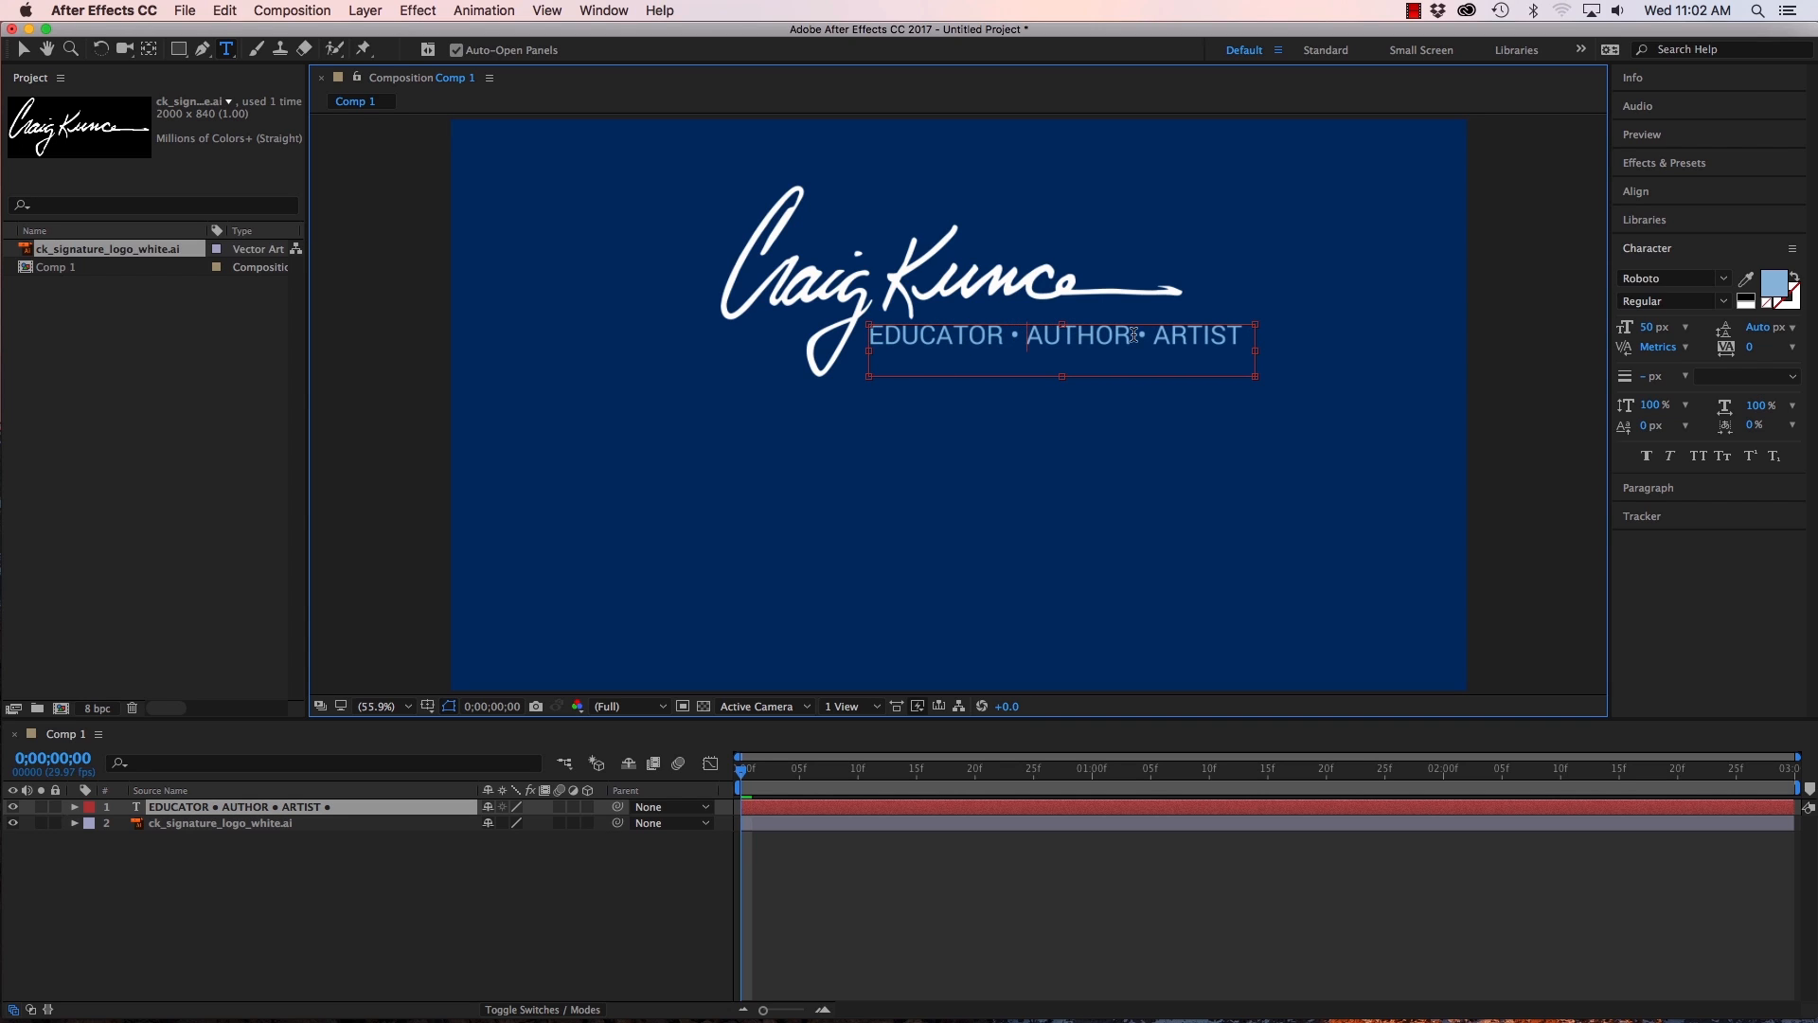
Reorder the tagline to read "EDUCATOR • ARTIST • AUTHOR" and slightly enlarge its text box to fit.
{"action": "left_click_drag", "start_coordinate": [1153, 338], "coordinate": [1028, 338]}
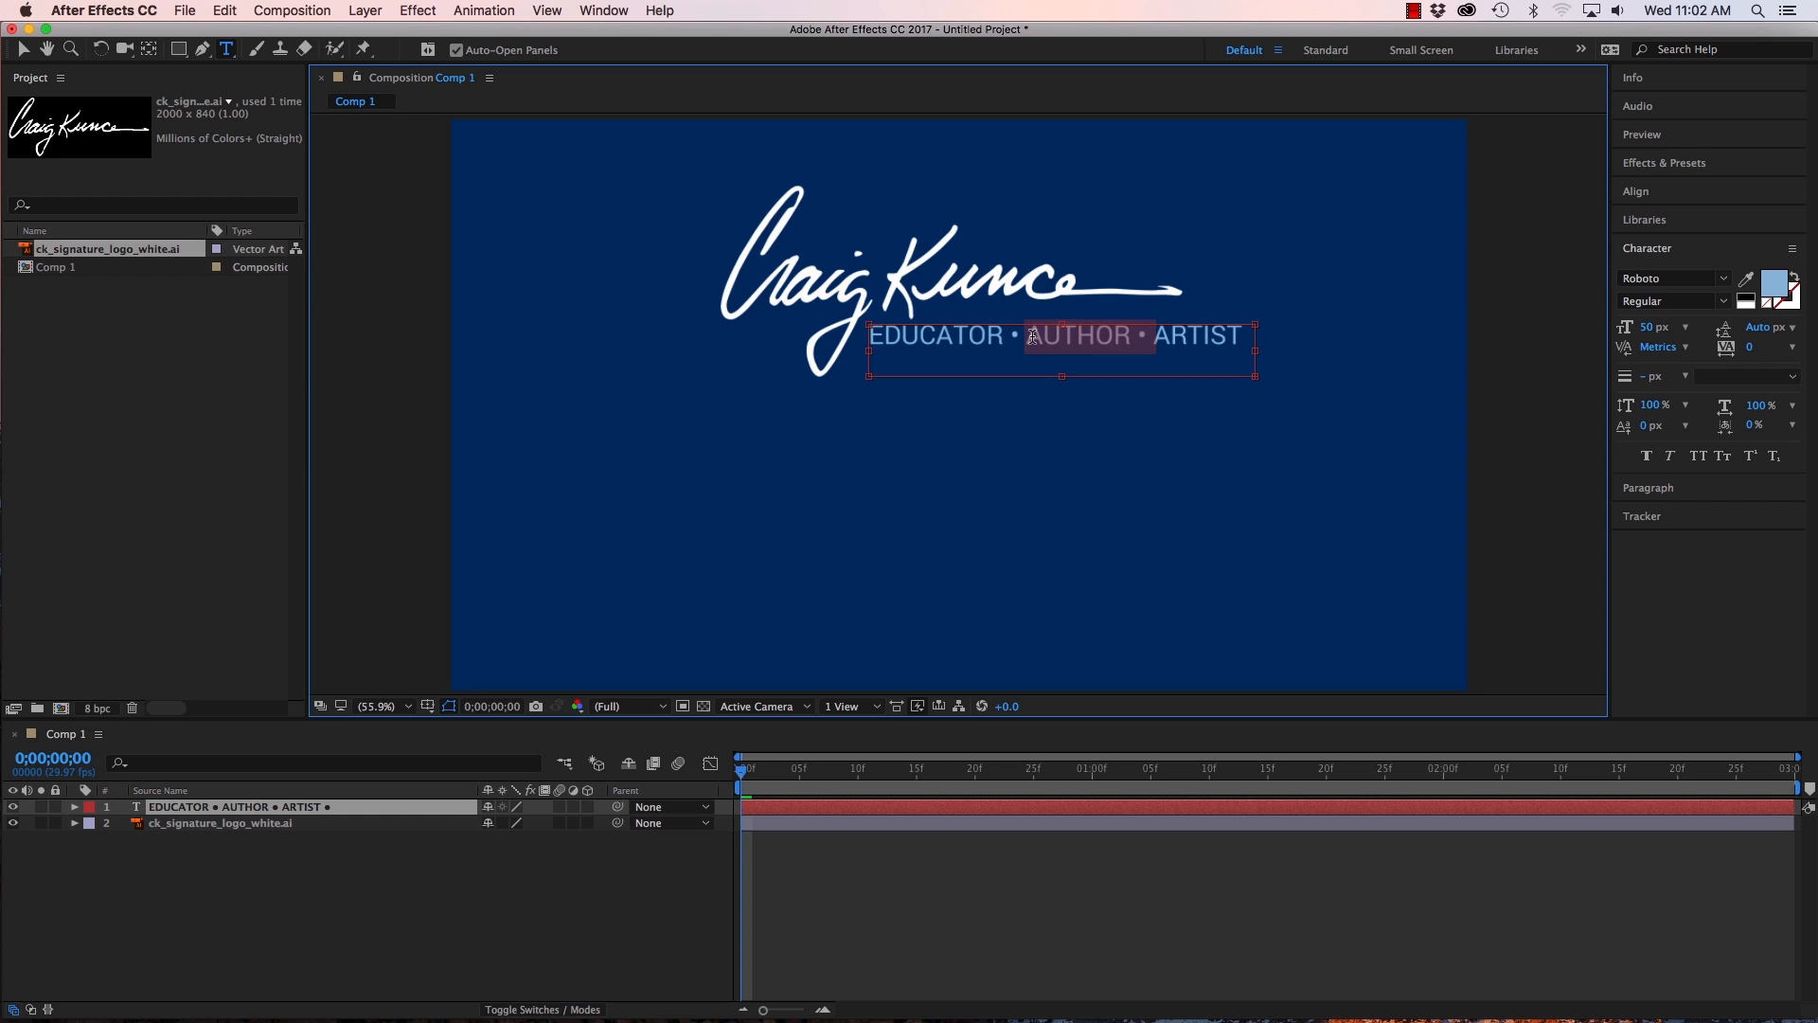
{"action": "key", "text": "BackSpace"}
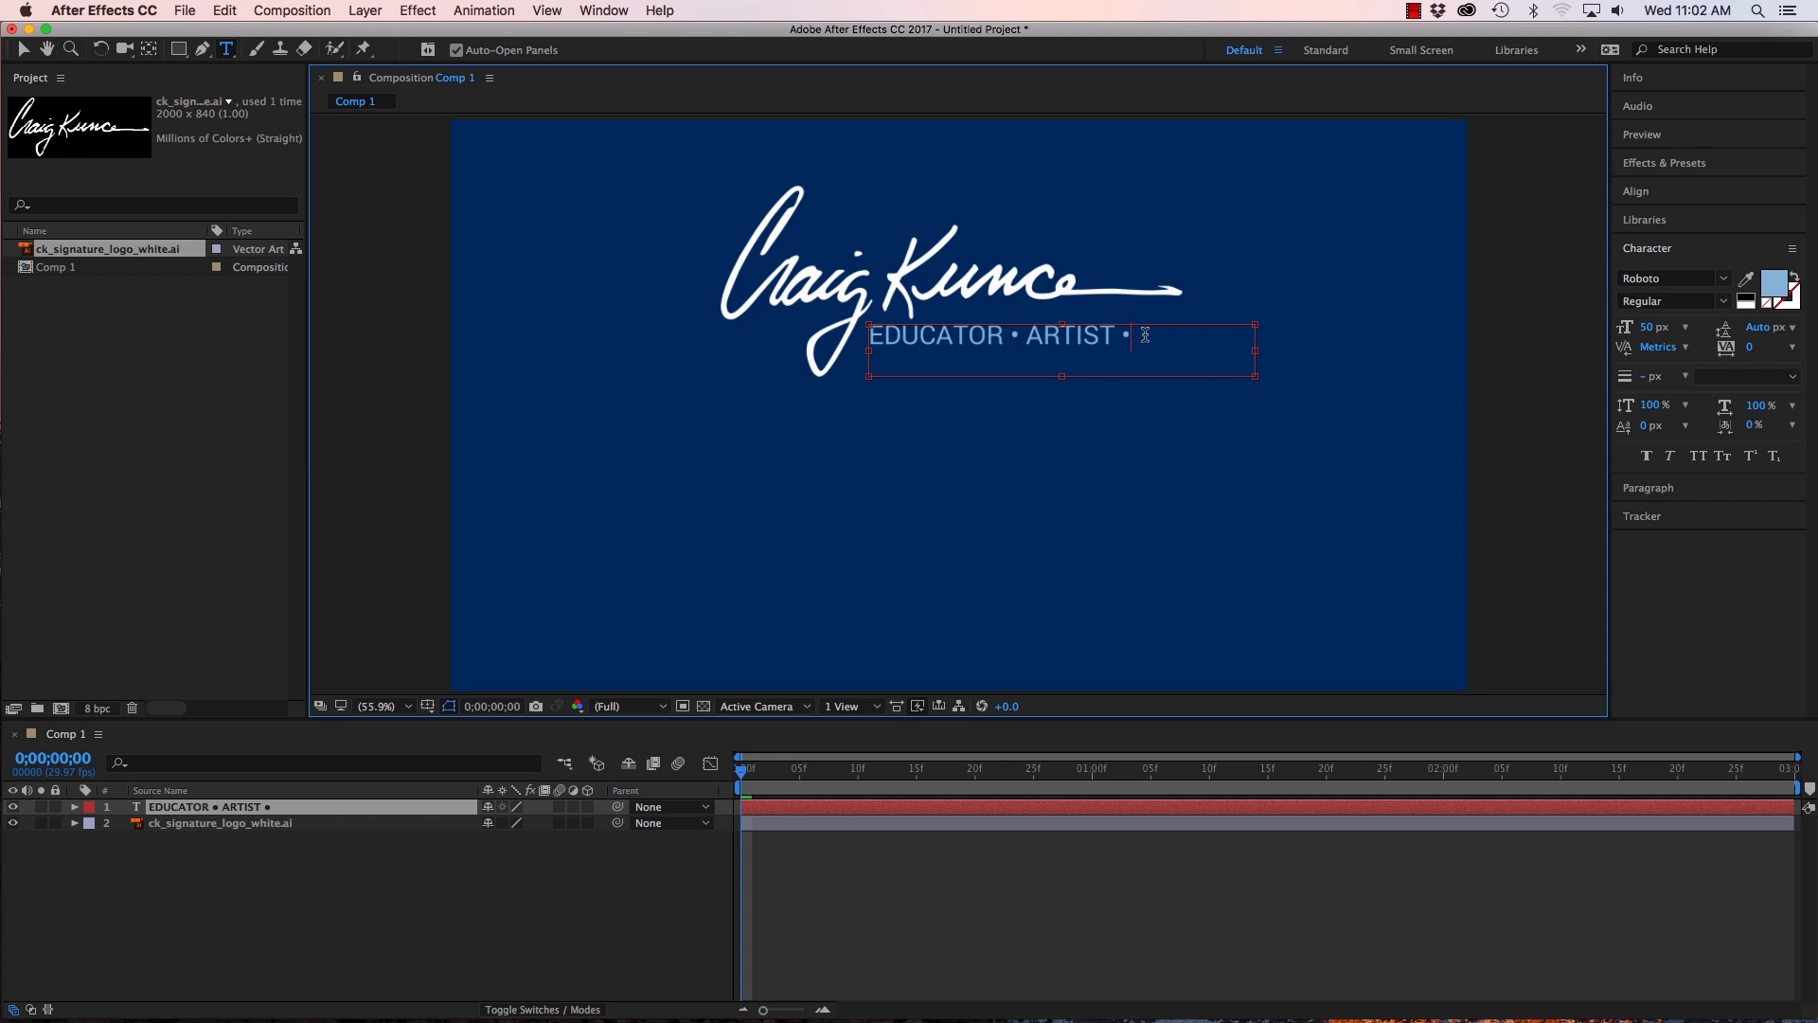
{"action": "key", "text": "super+z"}
{"action": "left_click_drag", "start_coordinate": [1261, 380], "coordinate": [1286, 384]}
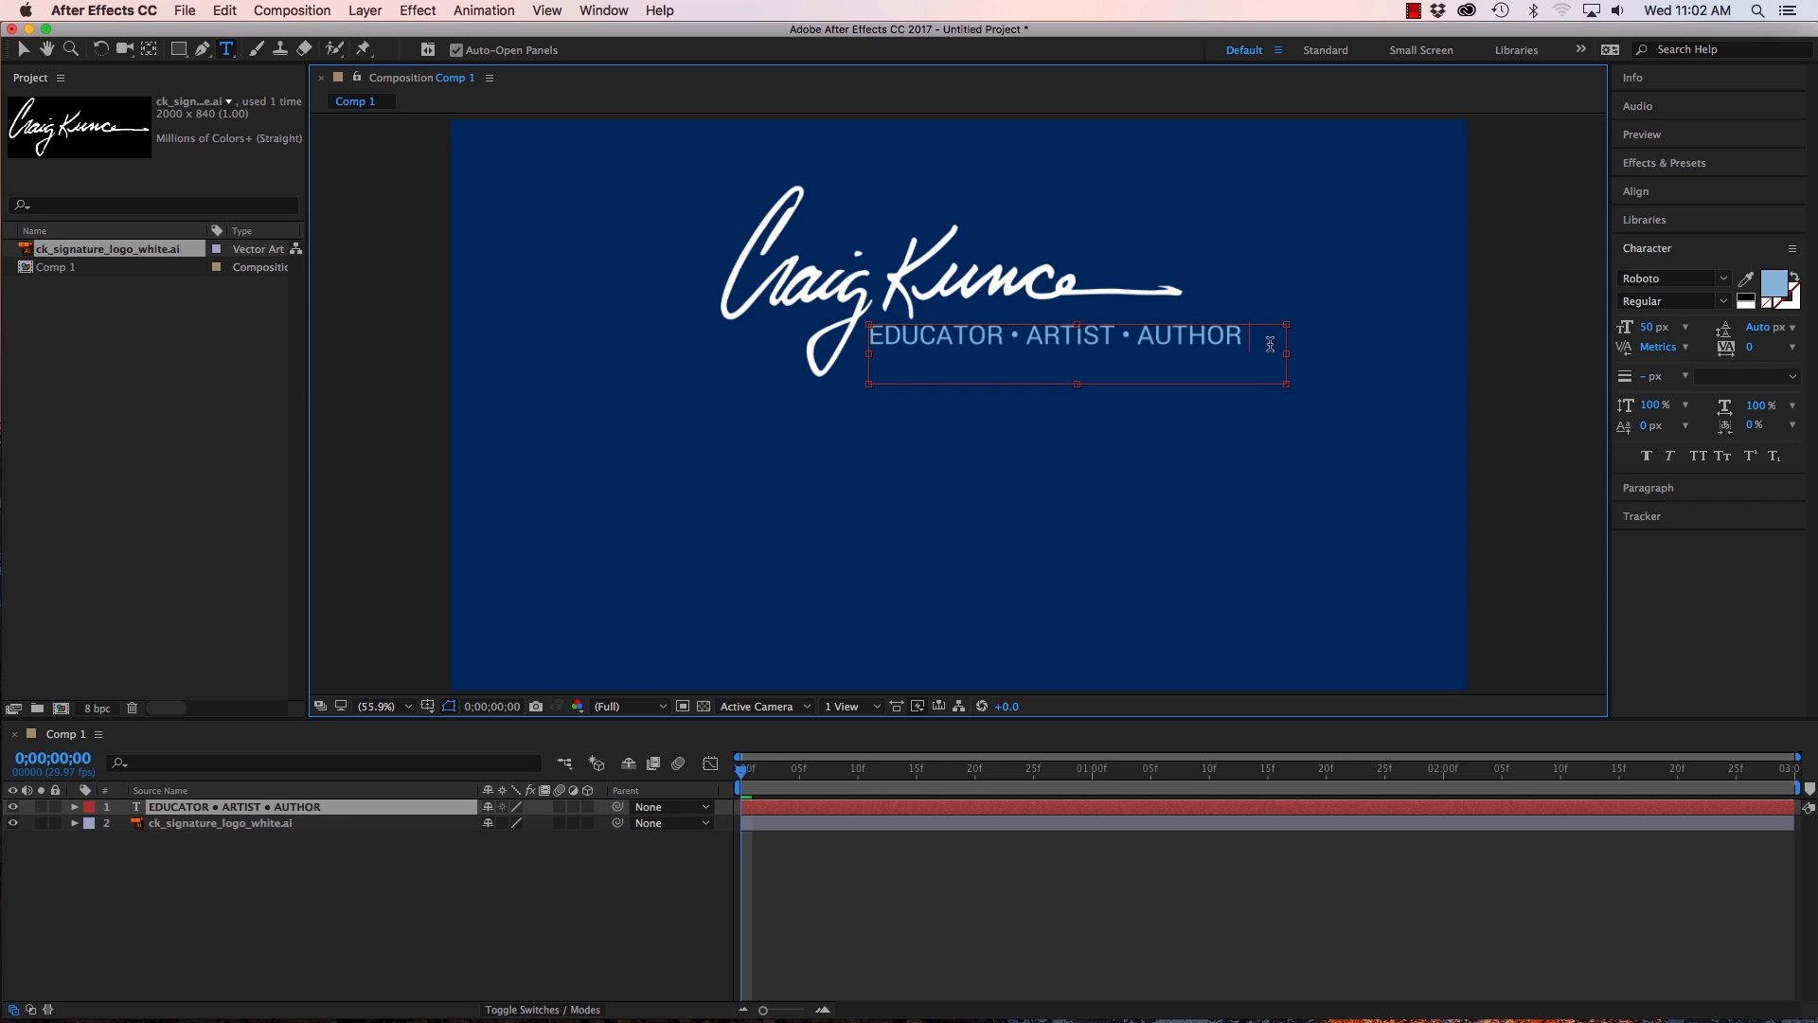
Set the whole tagline's font size to 41 px so it ends near the signature's closing stroke.
{"action": "left_click_drag", "start_coordinate": [1246, 338], "coordinate": [866, 335]}
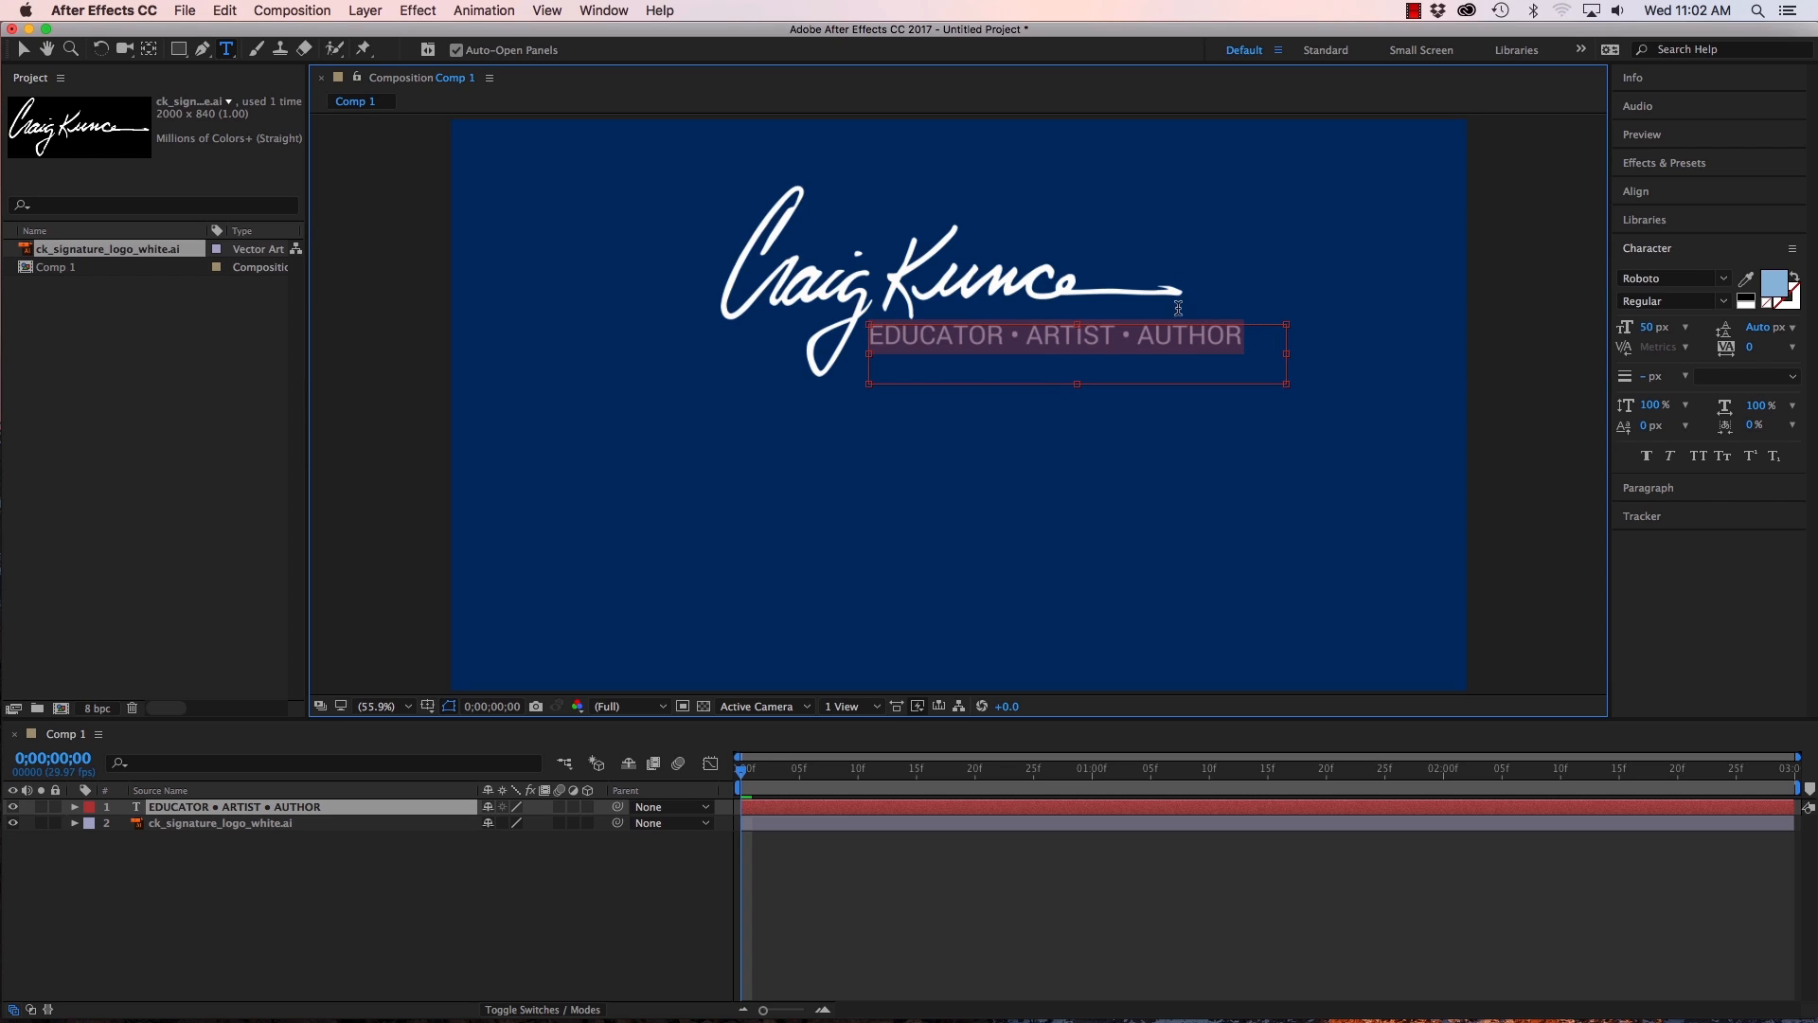
{"action": "left_click", "coordinate": [1652, 329]}
{"action": "left_click_drag", "start_coordinate": [1650, 328], "coordinate": [1646, 327]}
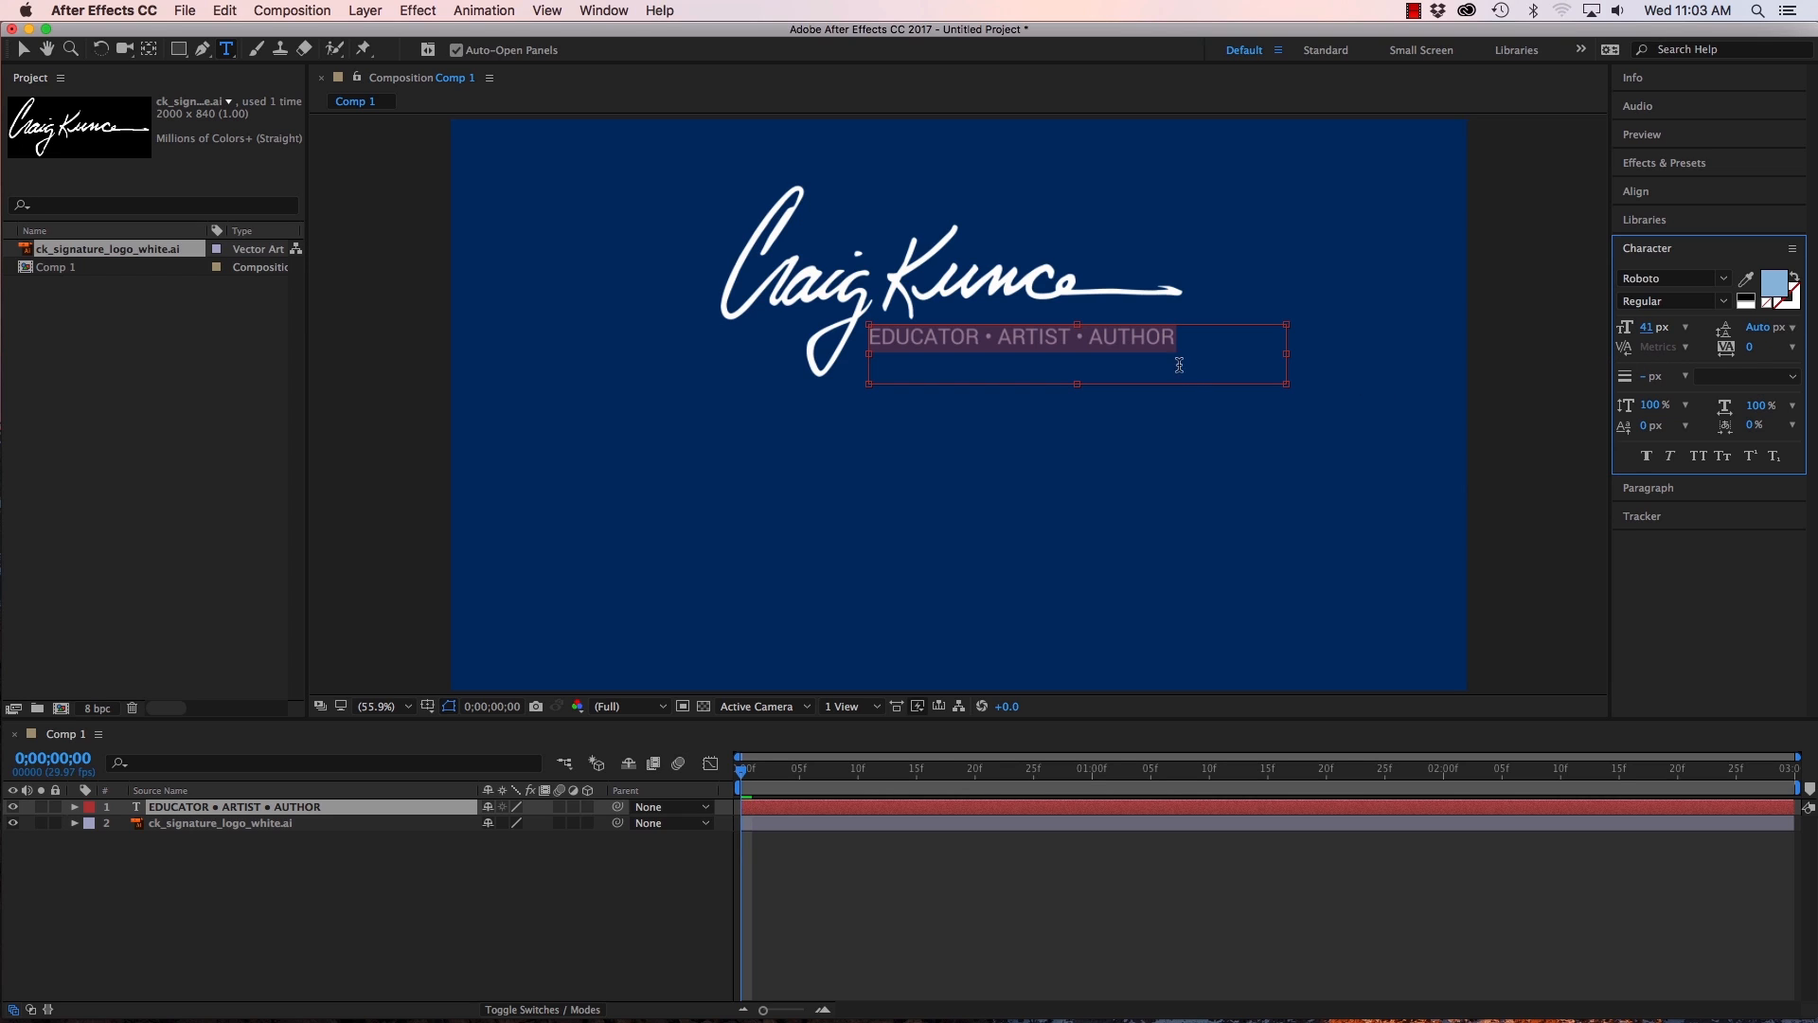
{"action": "left_click", "coordinate": [1186, 337]}
{"action": "left_click", "coordinate": [1186, 337]}
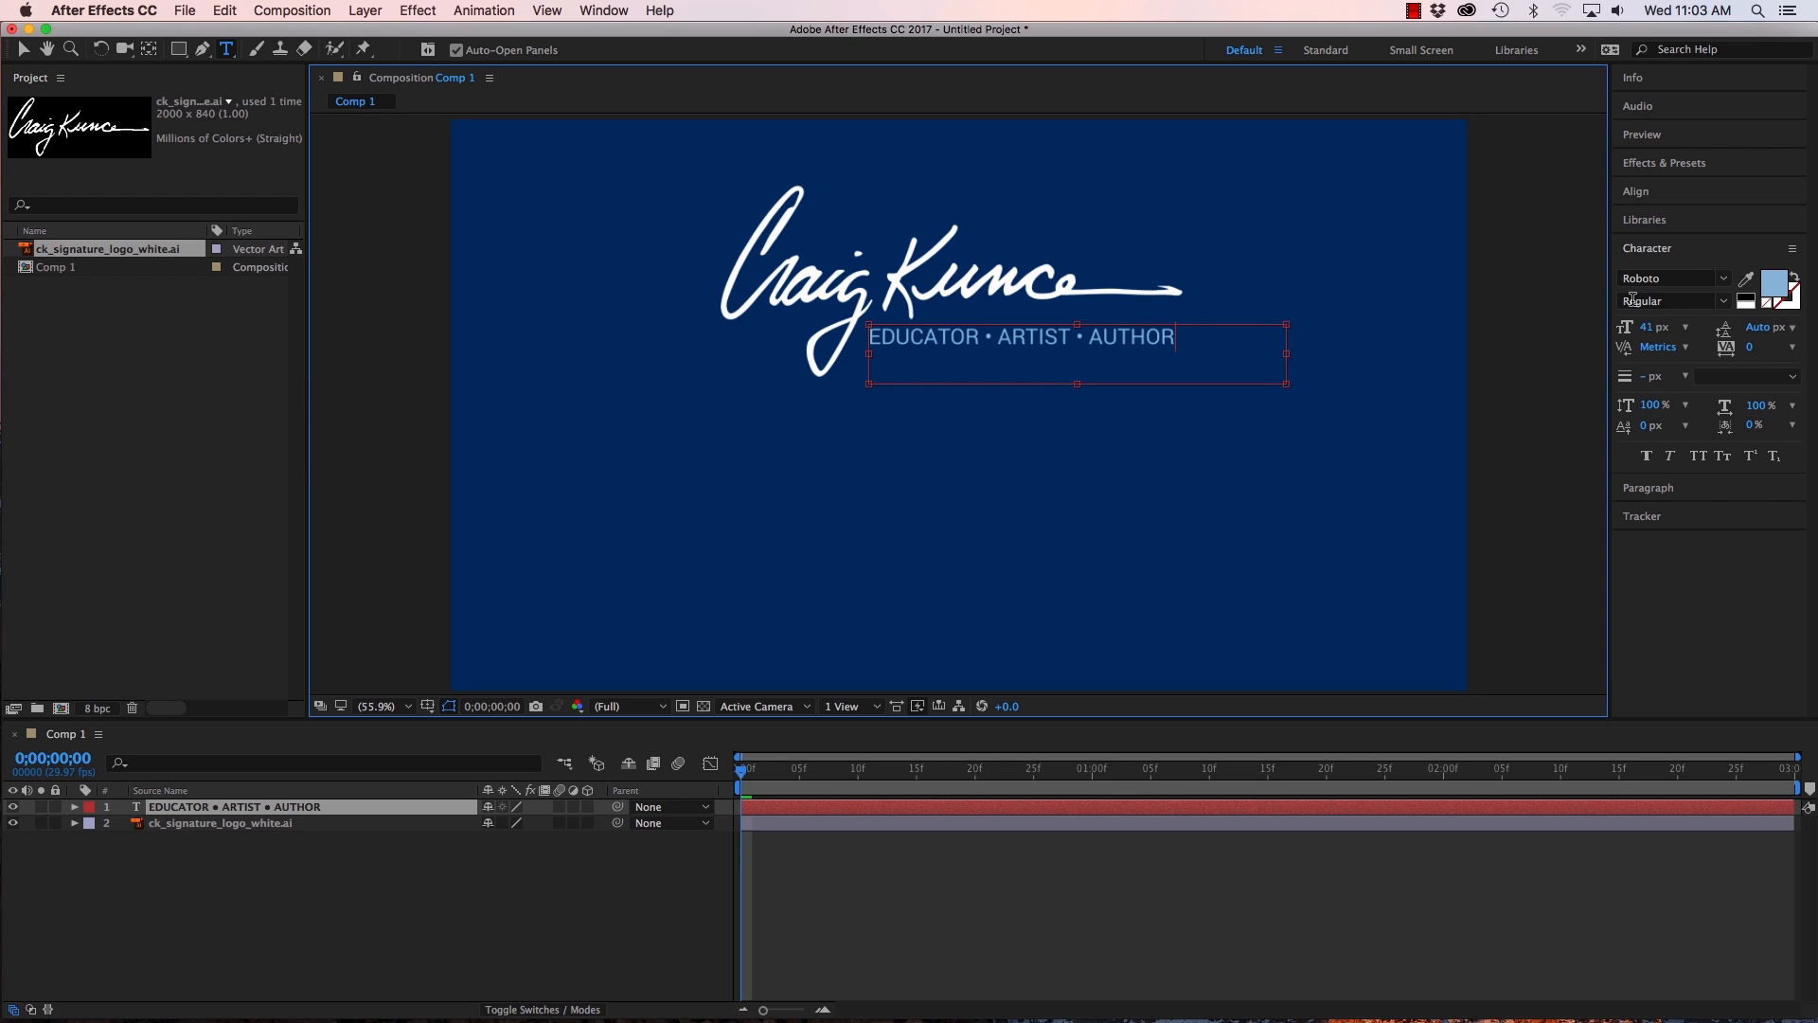
{"action": "left_click", "coordinate": [1776, 289]}
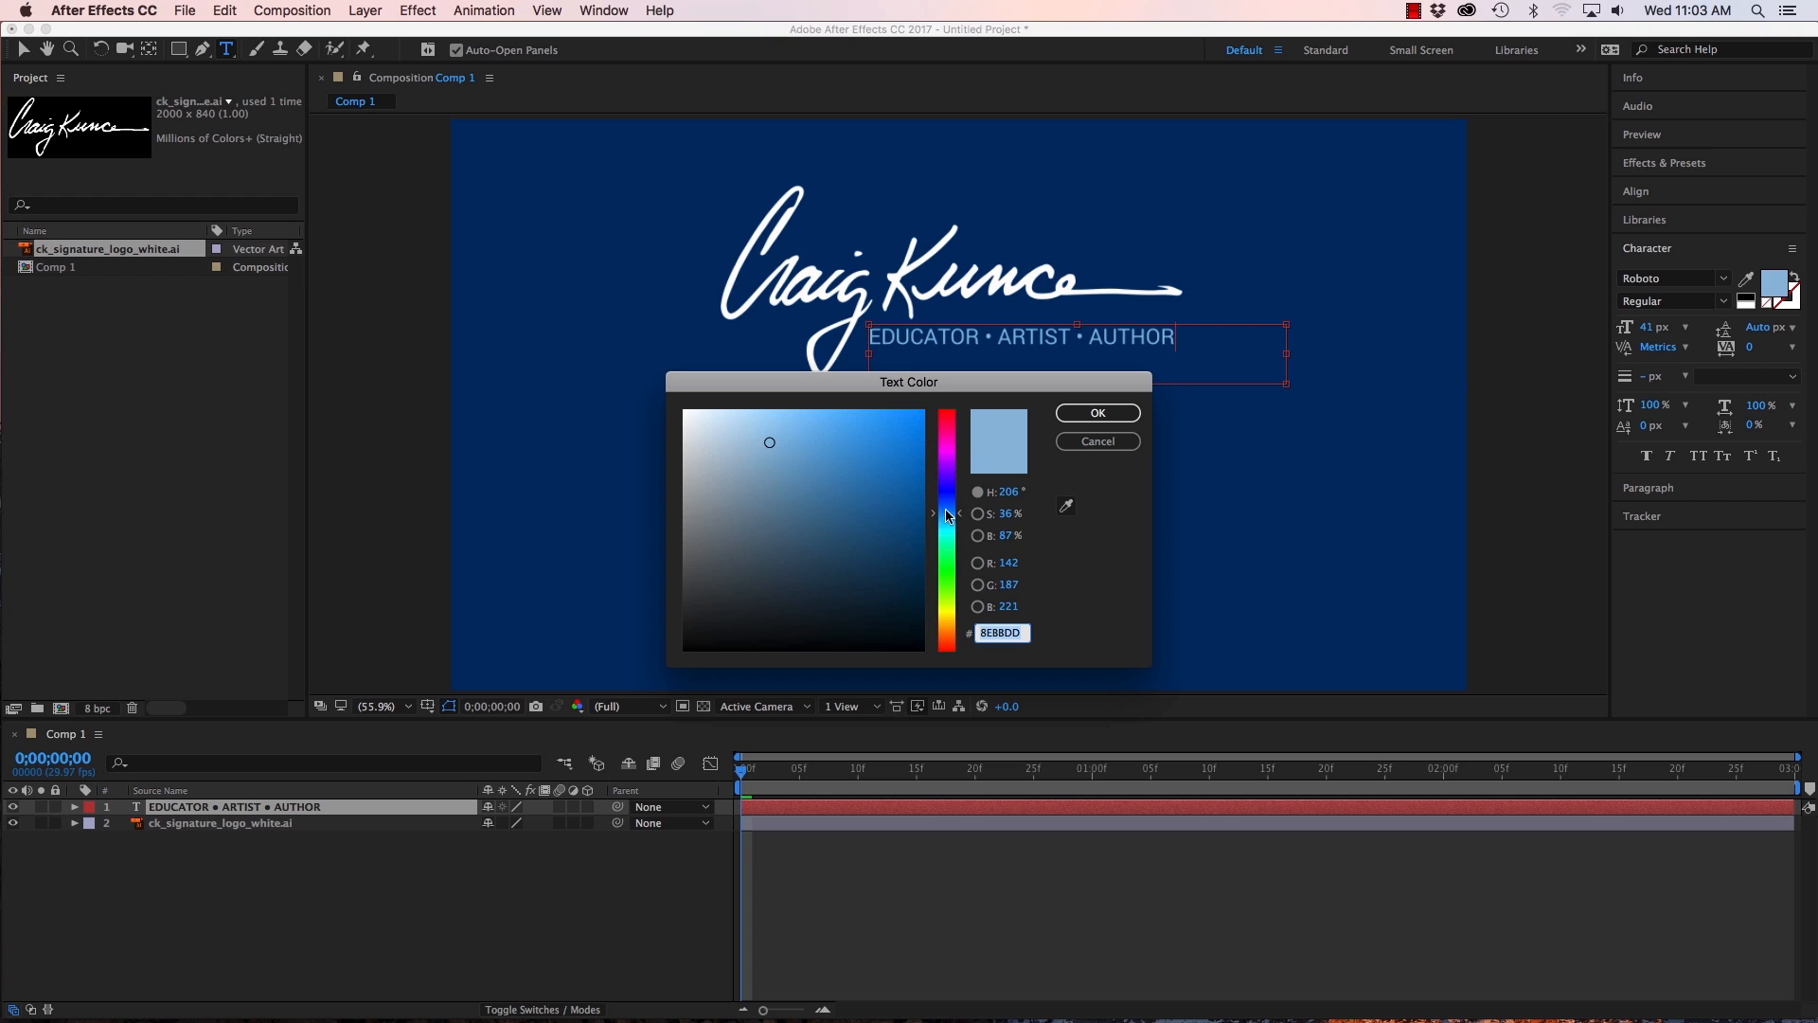
{"action": "mouse_move", "coordinate": [948, 514]}
{"action": "left_mouse_down"}
{"action": "mouse_move", "coordinate": [948, 453]}
{"action": "mouse_move", "coordinate": [971, 519]}
{"action": "left_mouse_up"}
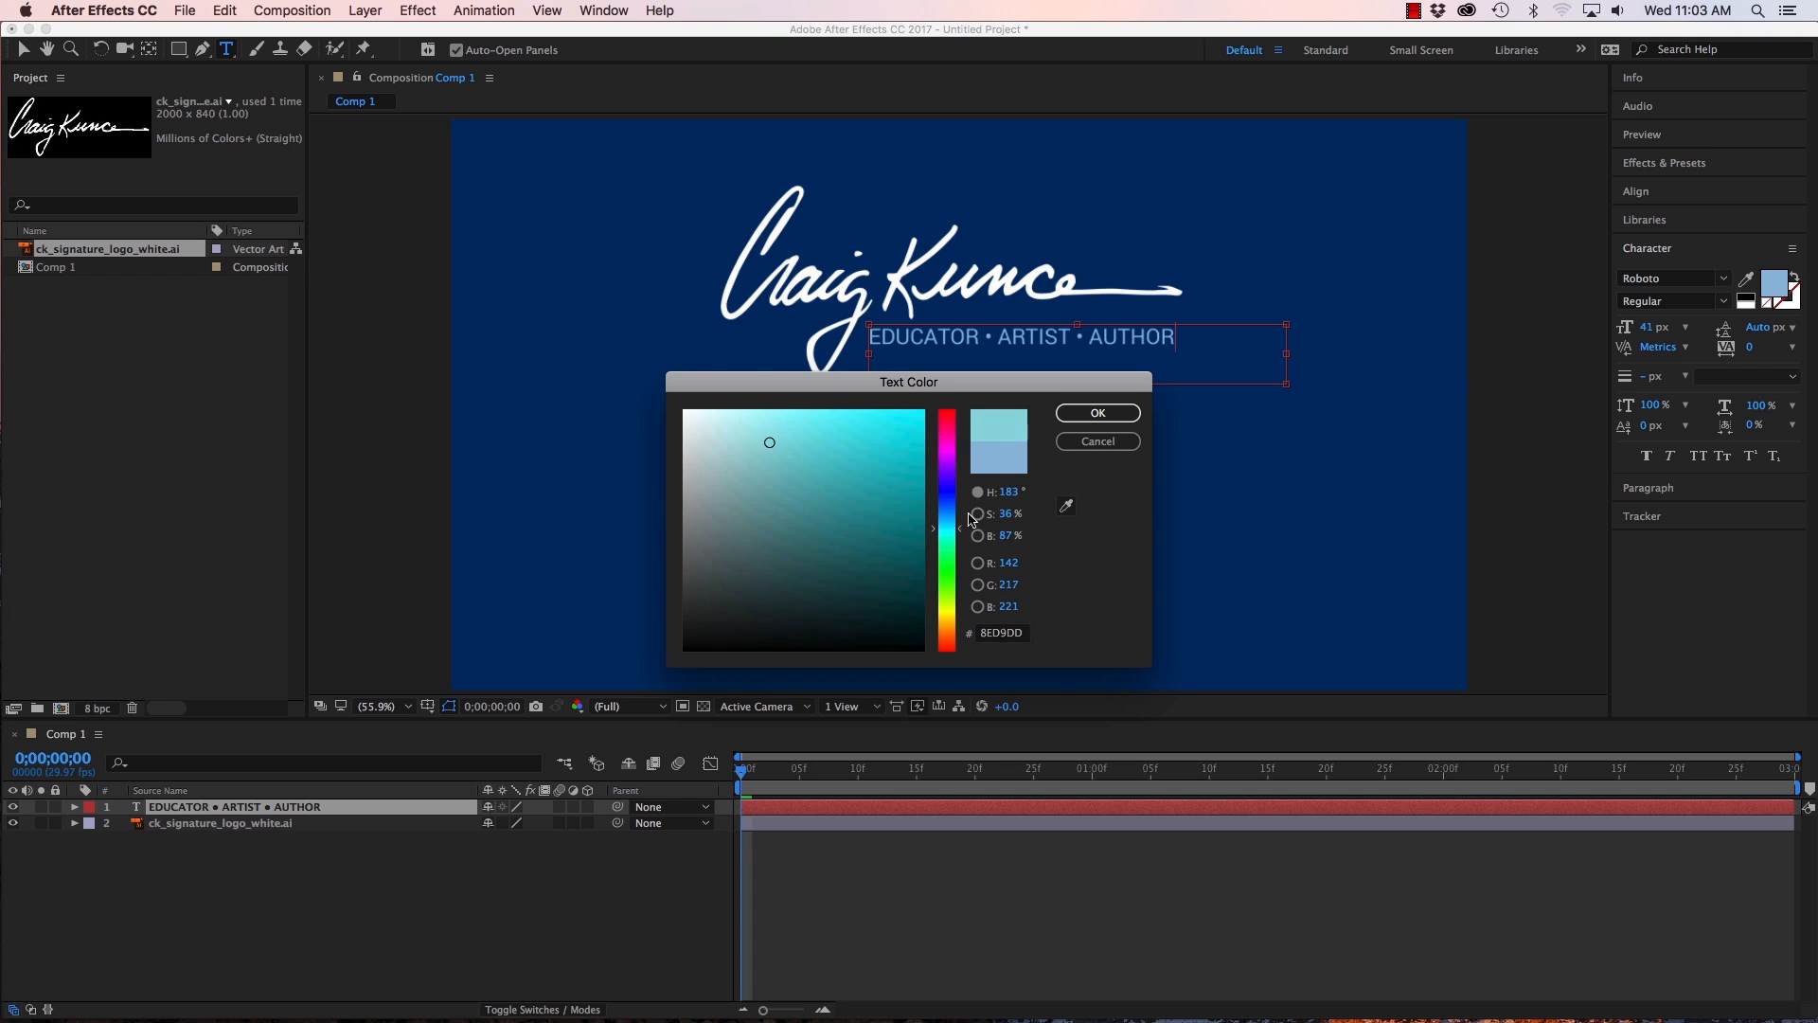
{"action": "left_click", "coordinate": [1104, 442]}
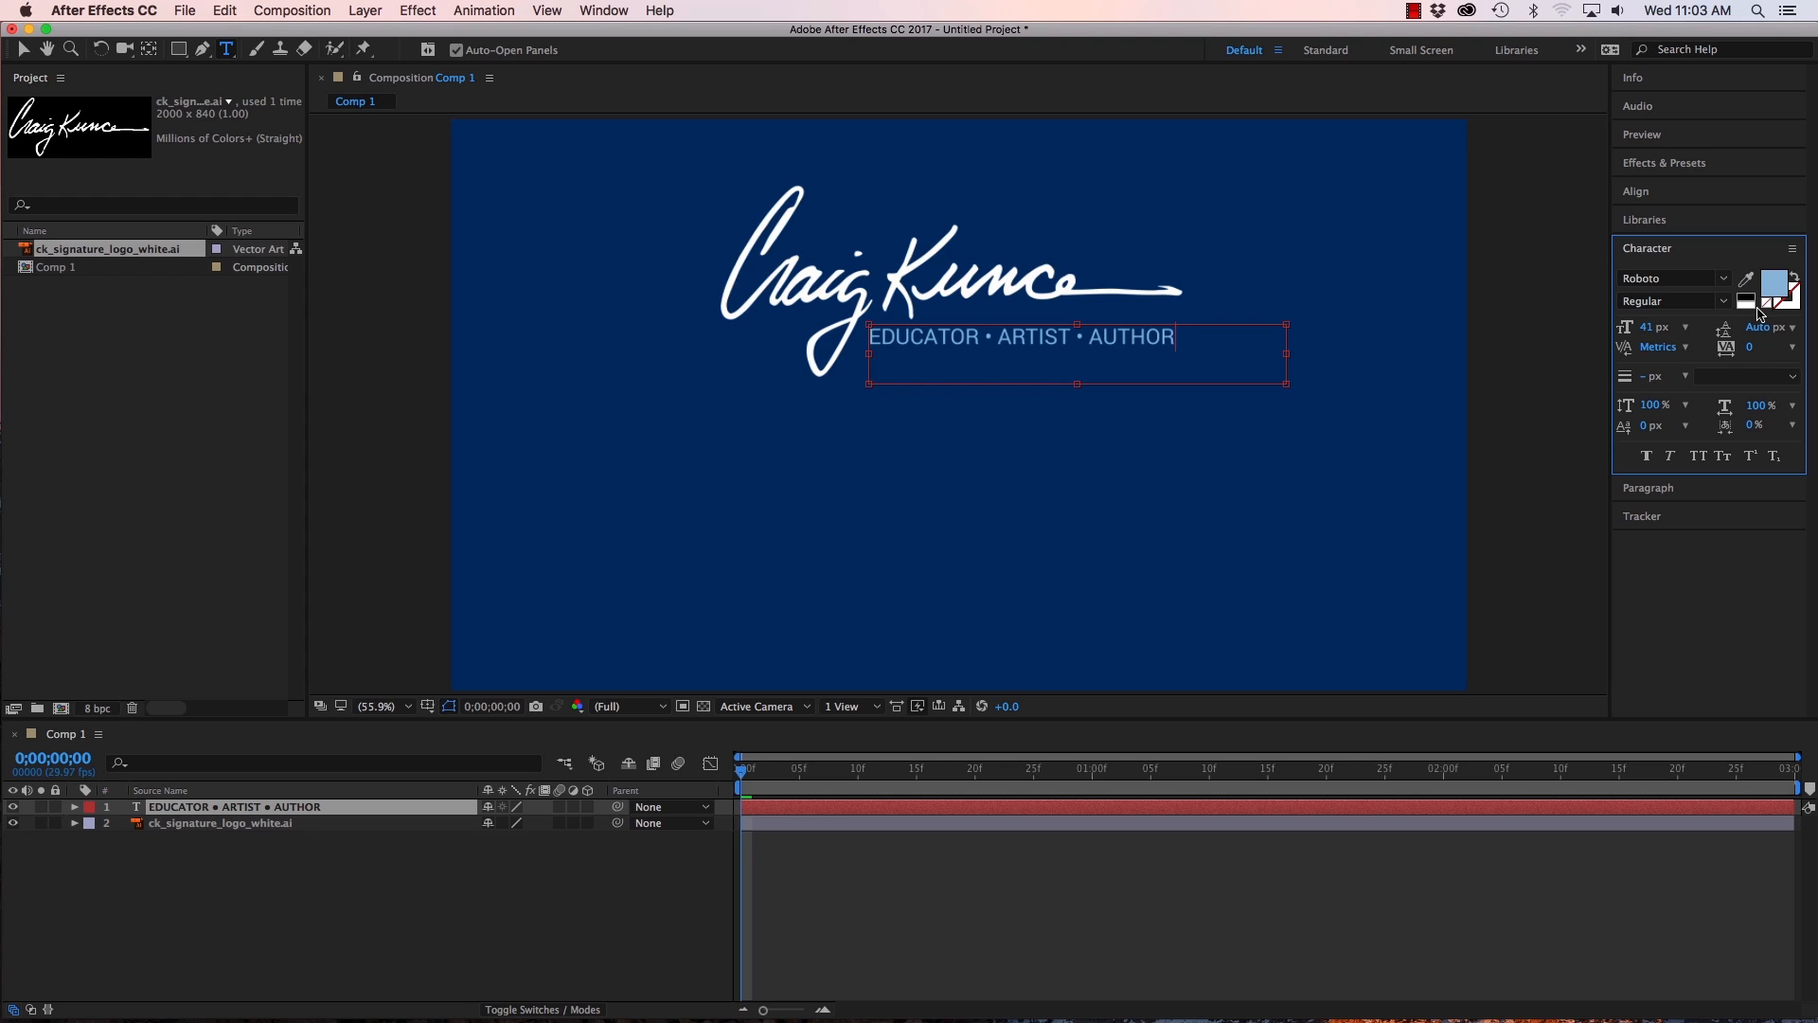
{"action": "left_click", "coordinate": [1198, 334]}
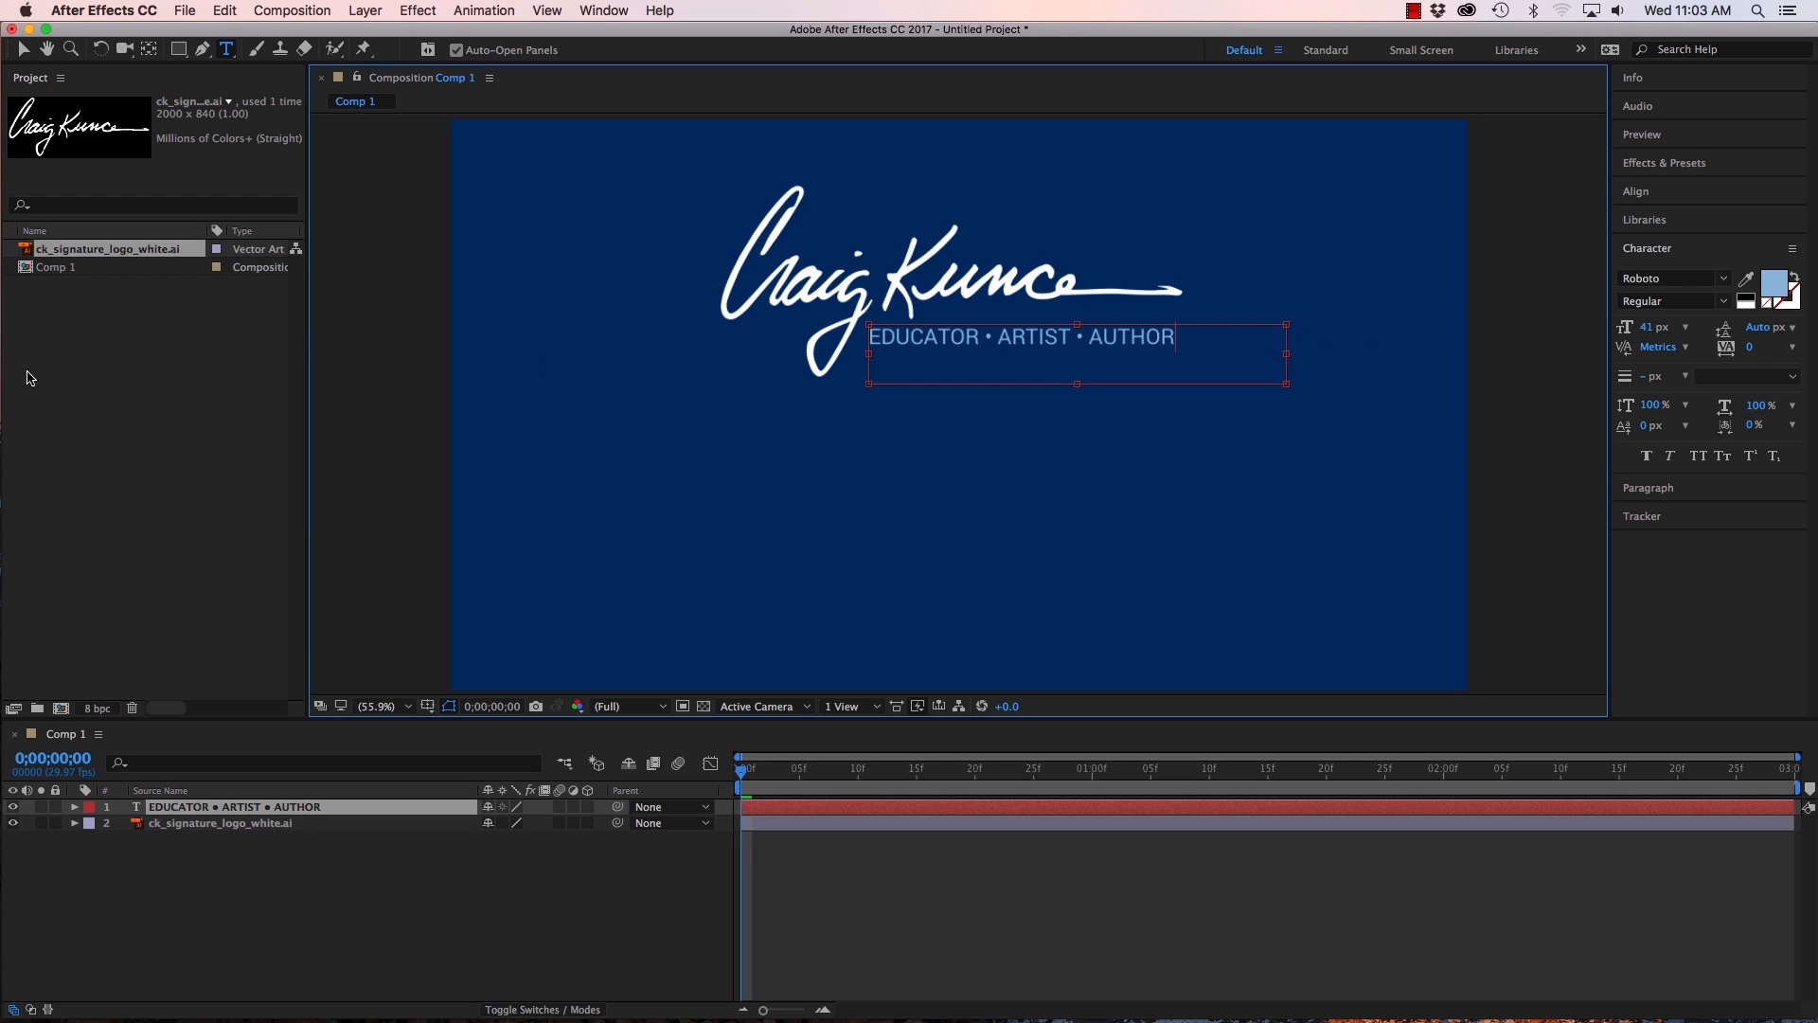
Move the ck_signature_logo_white.ai layer above the tagline text layer in the layer stack.
{"action": "left_click", "coordinate": [86, 371]}
{"action": "left_click", "coordinate": [287, 907]}
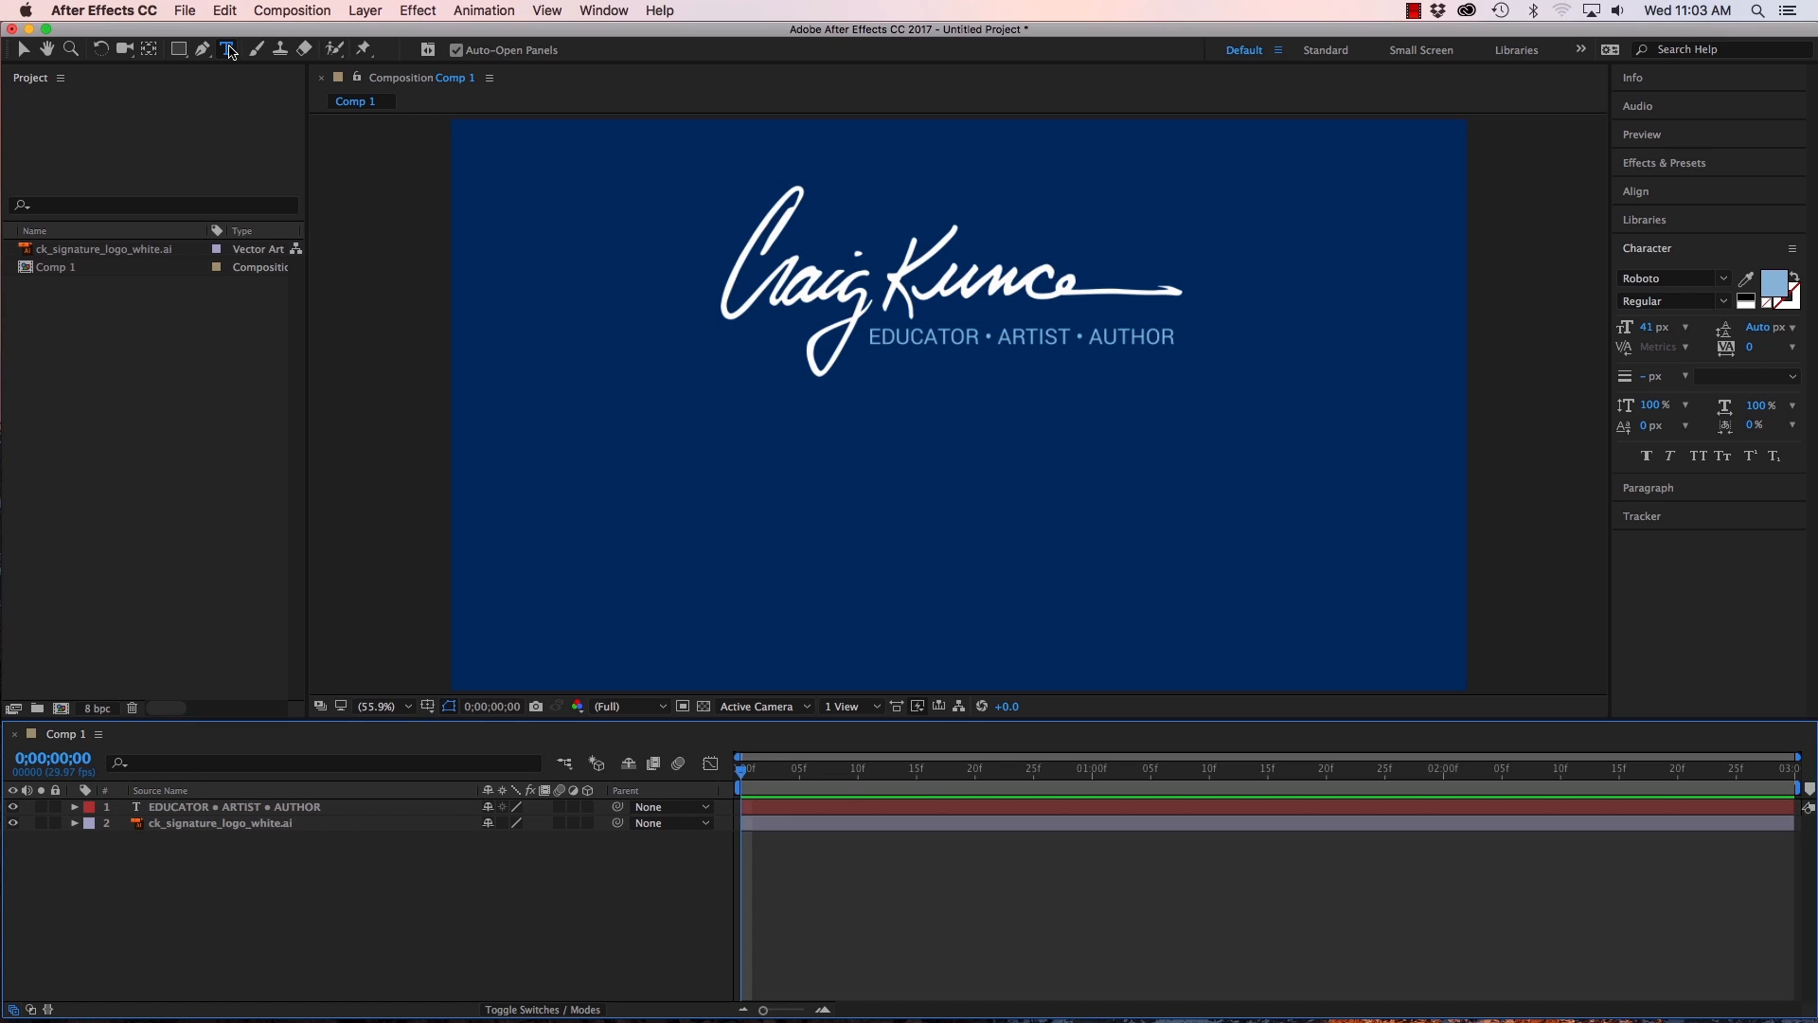
{"action": "left_click", "coordinate": [173, 826]}
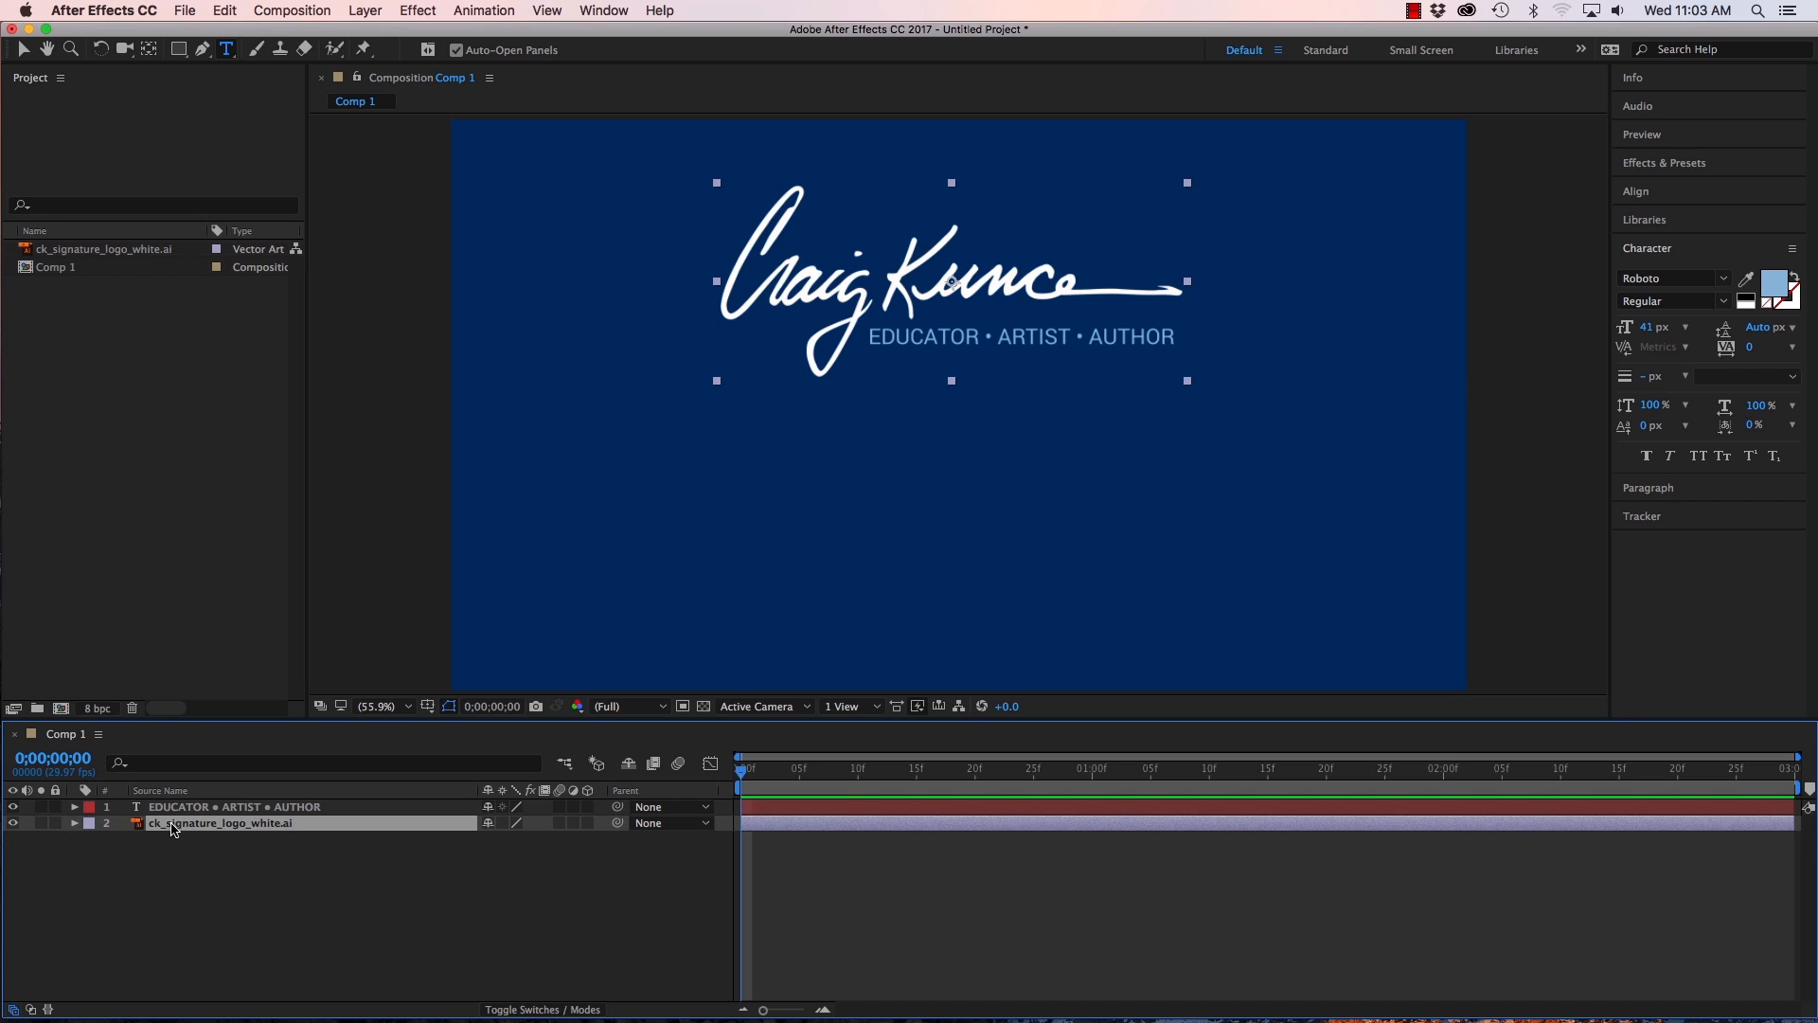
{"action": "left_click_drag", "start_coordinate": [172, 806], "coordinate": [158, 815]}
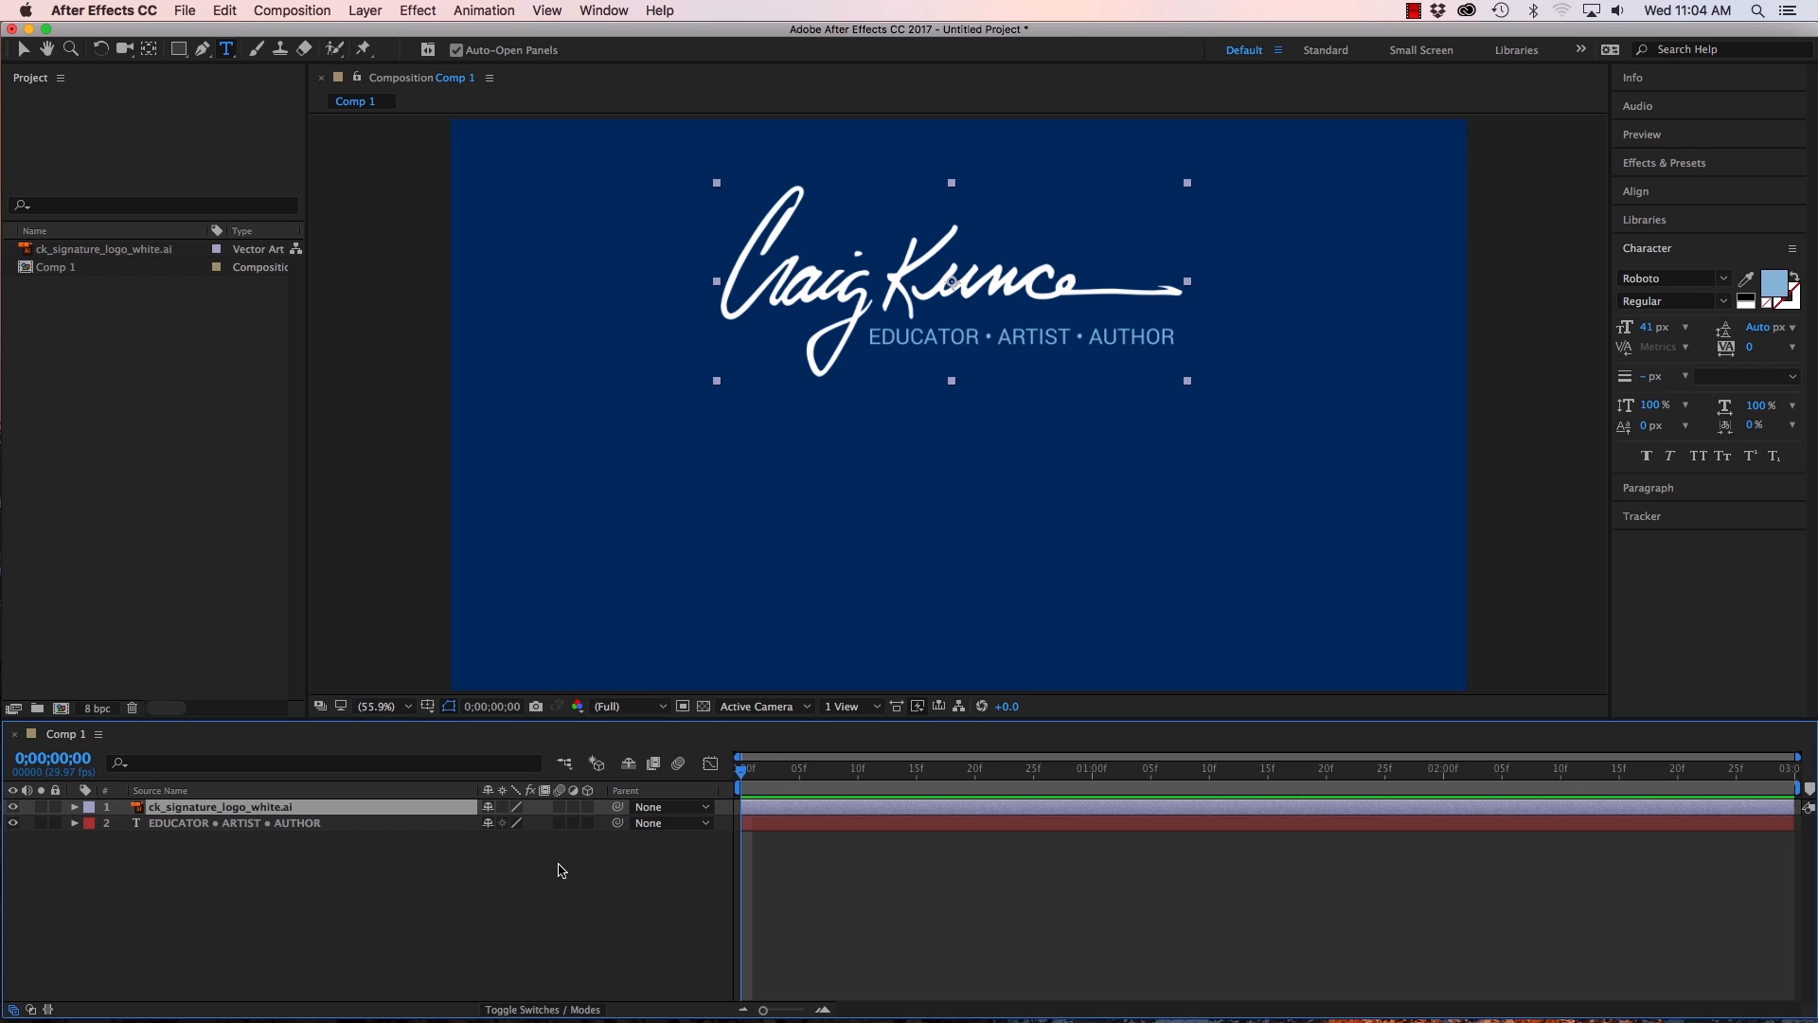
Expand the Transform properties of the ck_signature_logo_white.ai layer and leave that layer selected.
{"action": "left_click", "coordinate": [74, 808]}
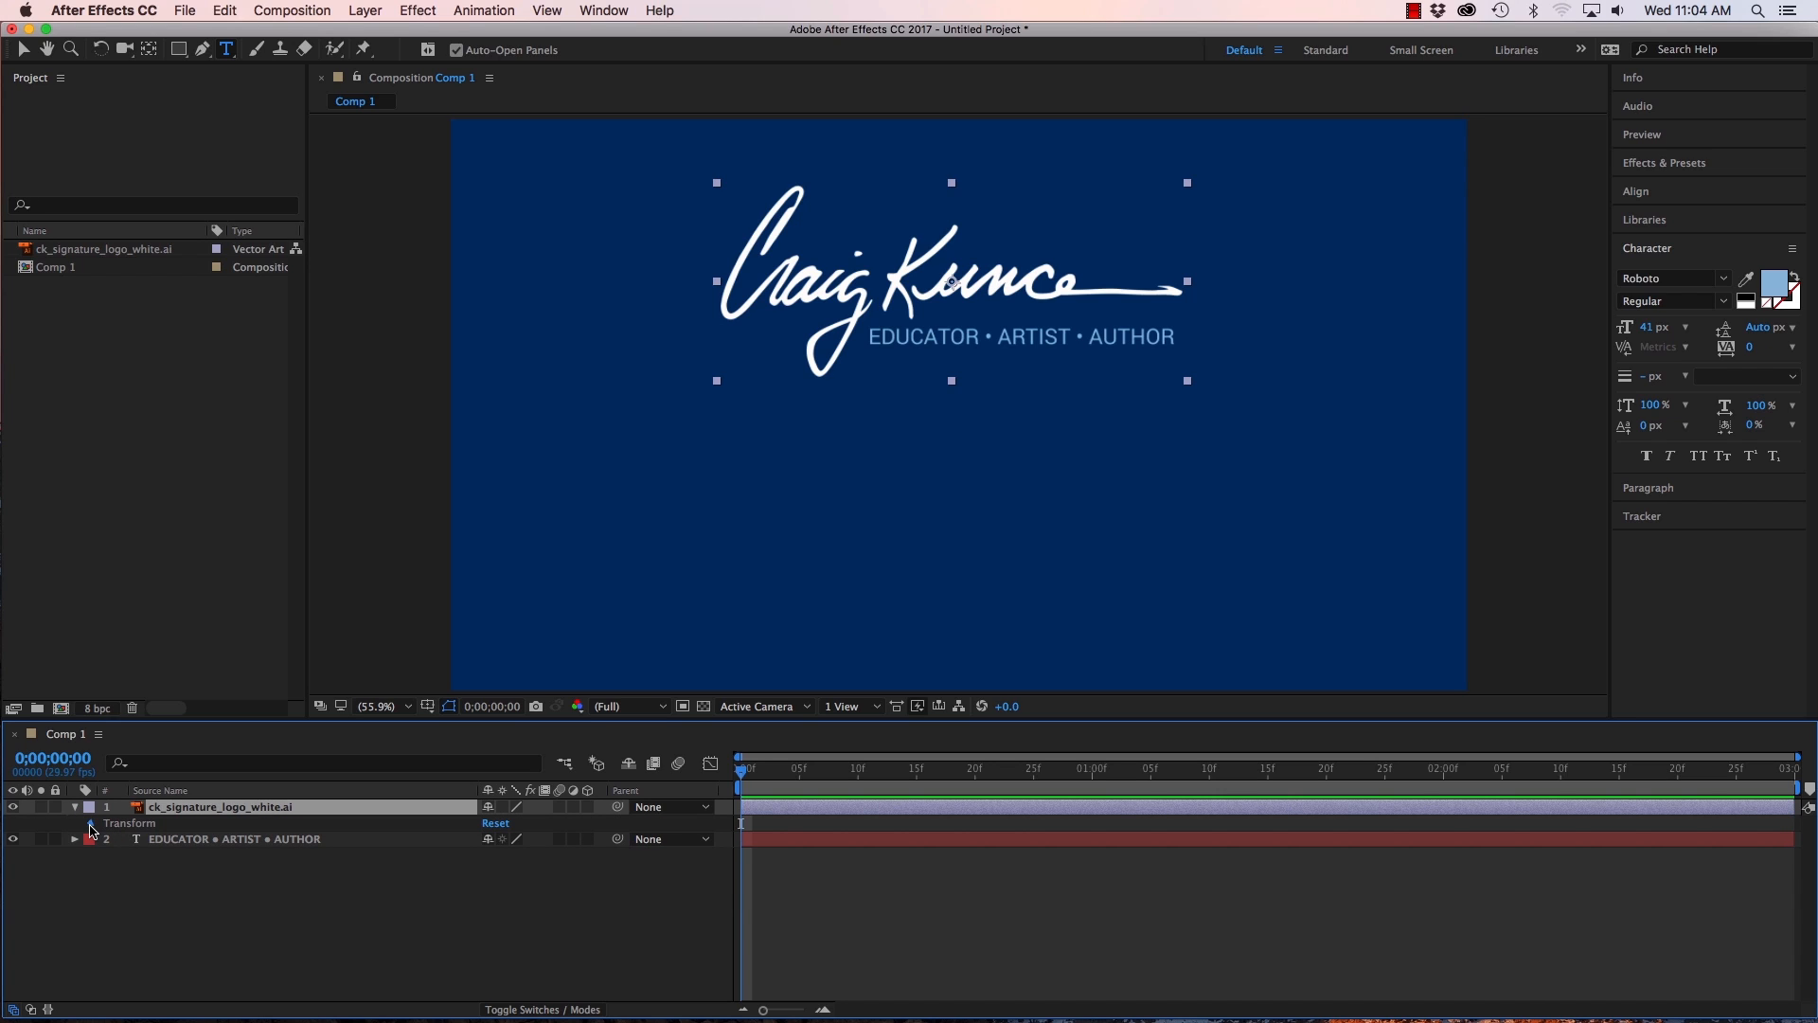
{"action": "left_click", "coordinate": [91, 823]}
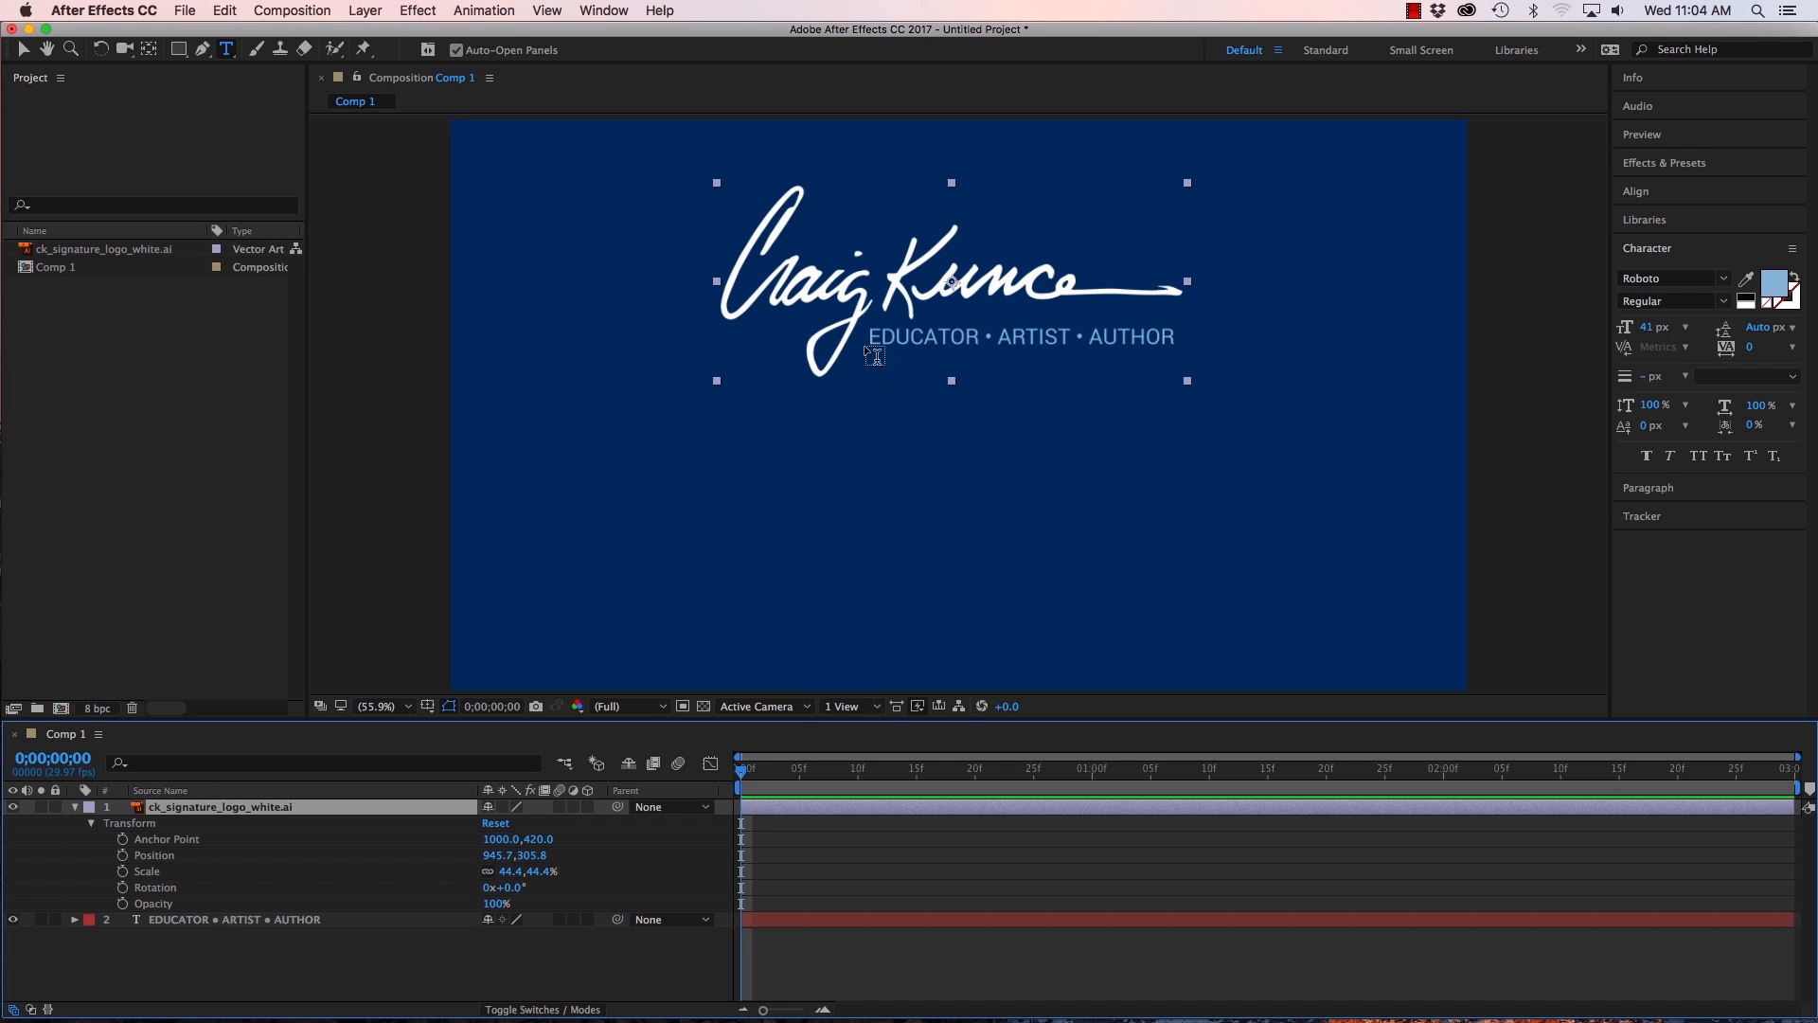
{"action": "left_click", "coordinate": [401, 962]}
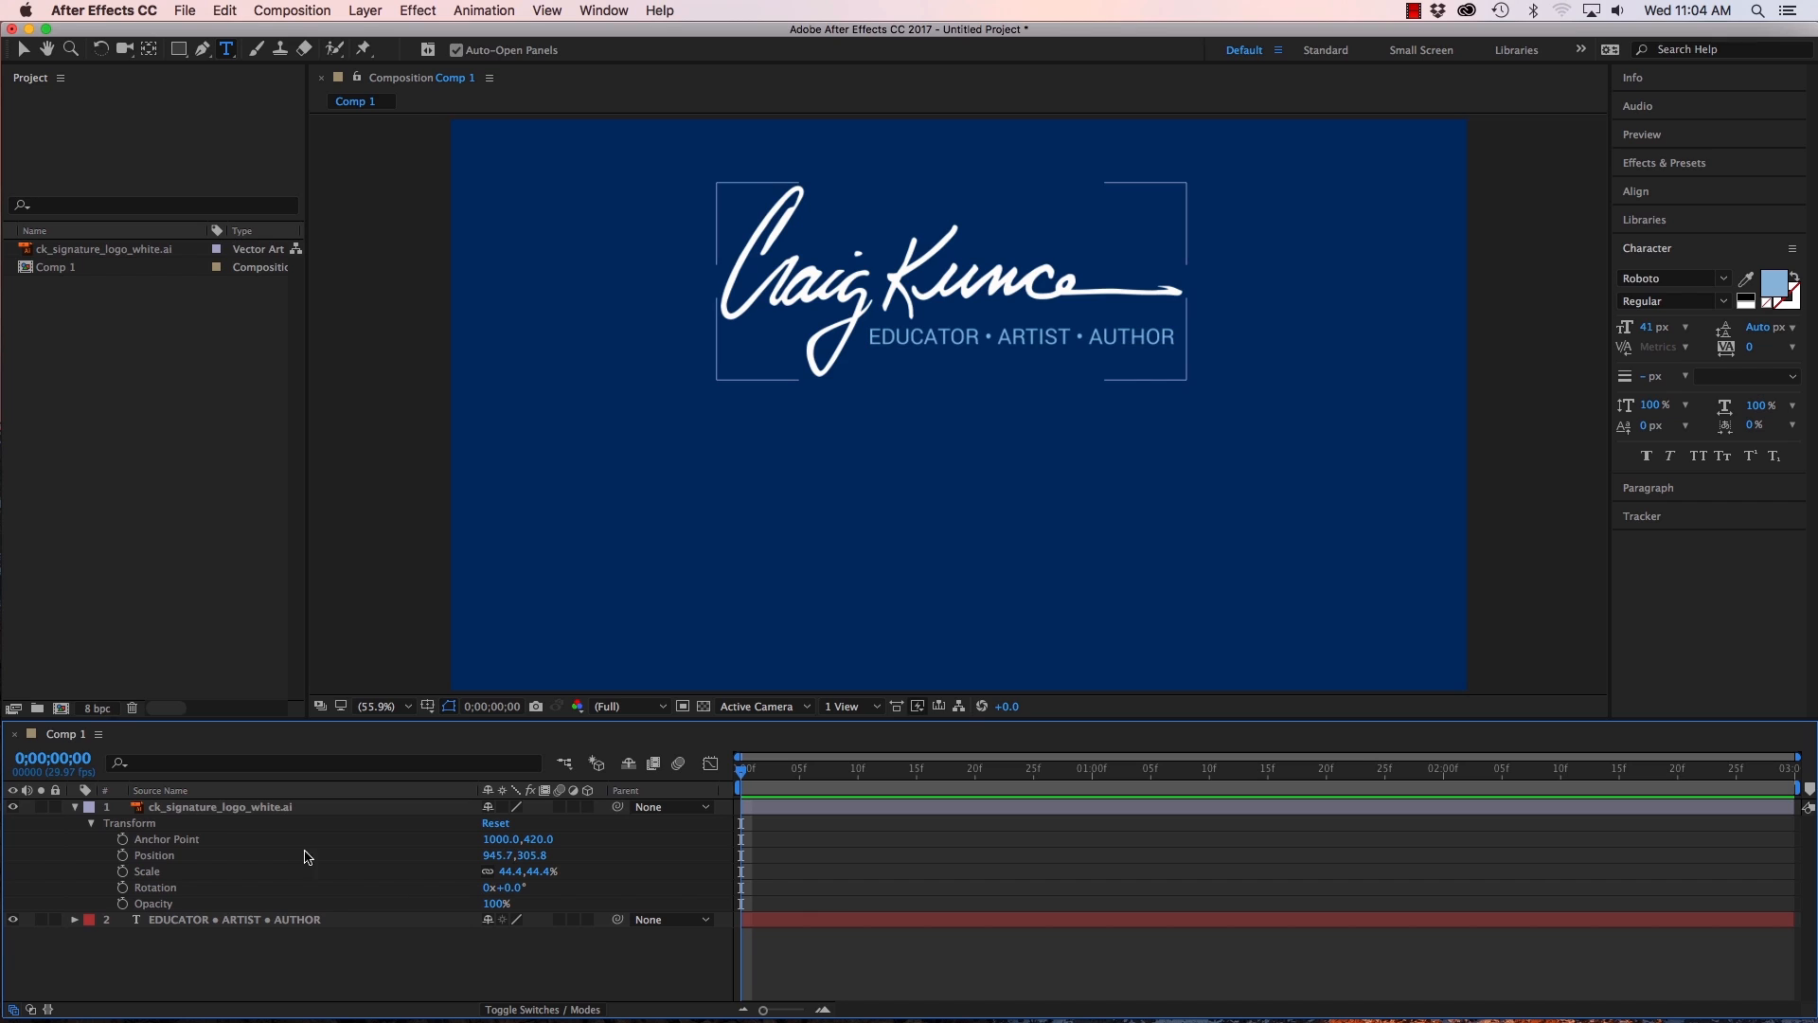
{"action": "left_click", "coordinate": [217, 812]}
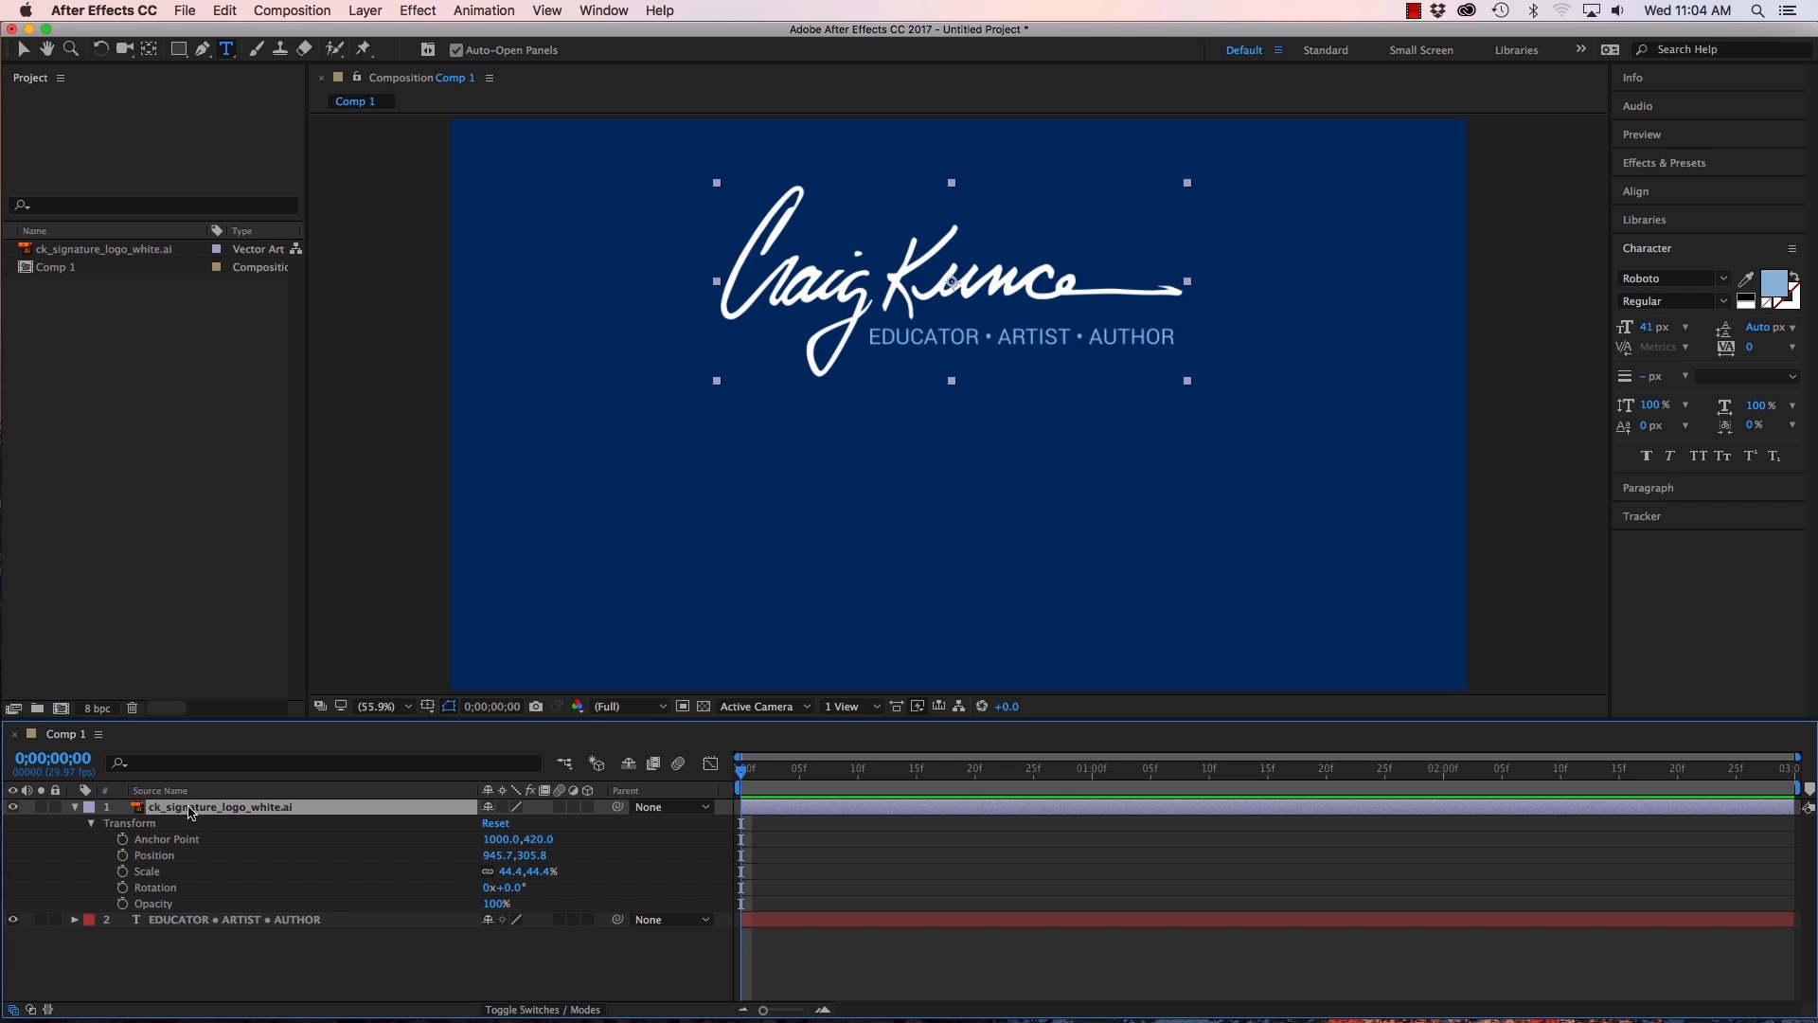
{"action": "left_click", "coordinate": [330, 967]}
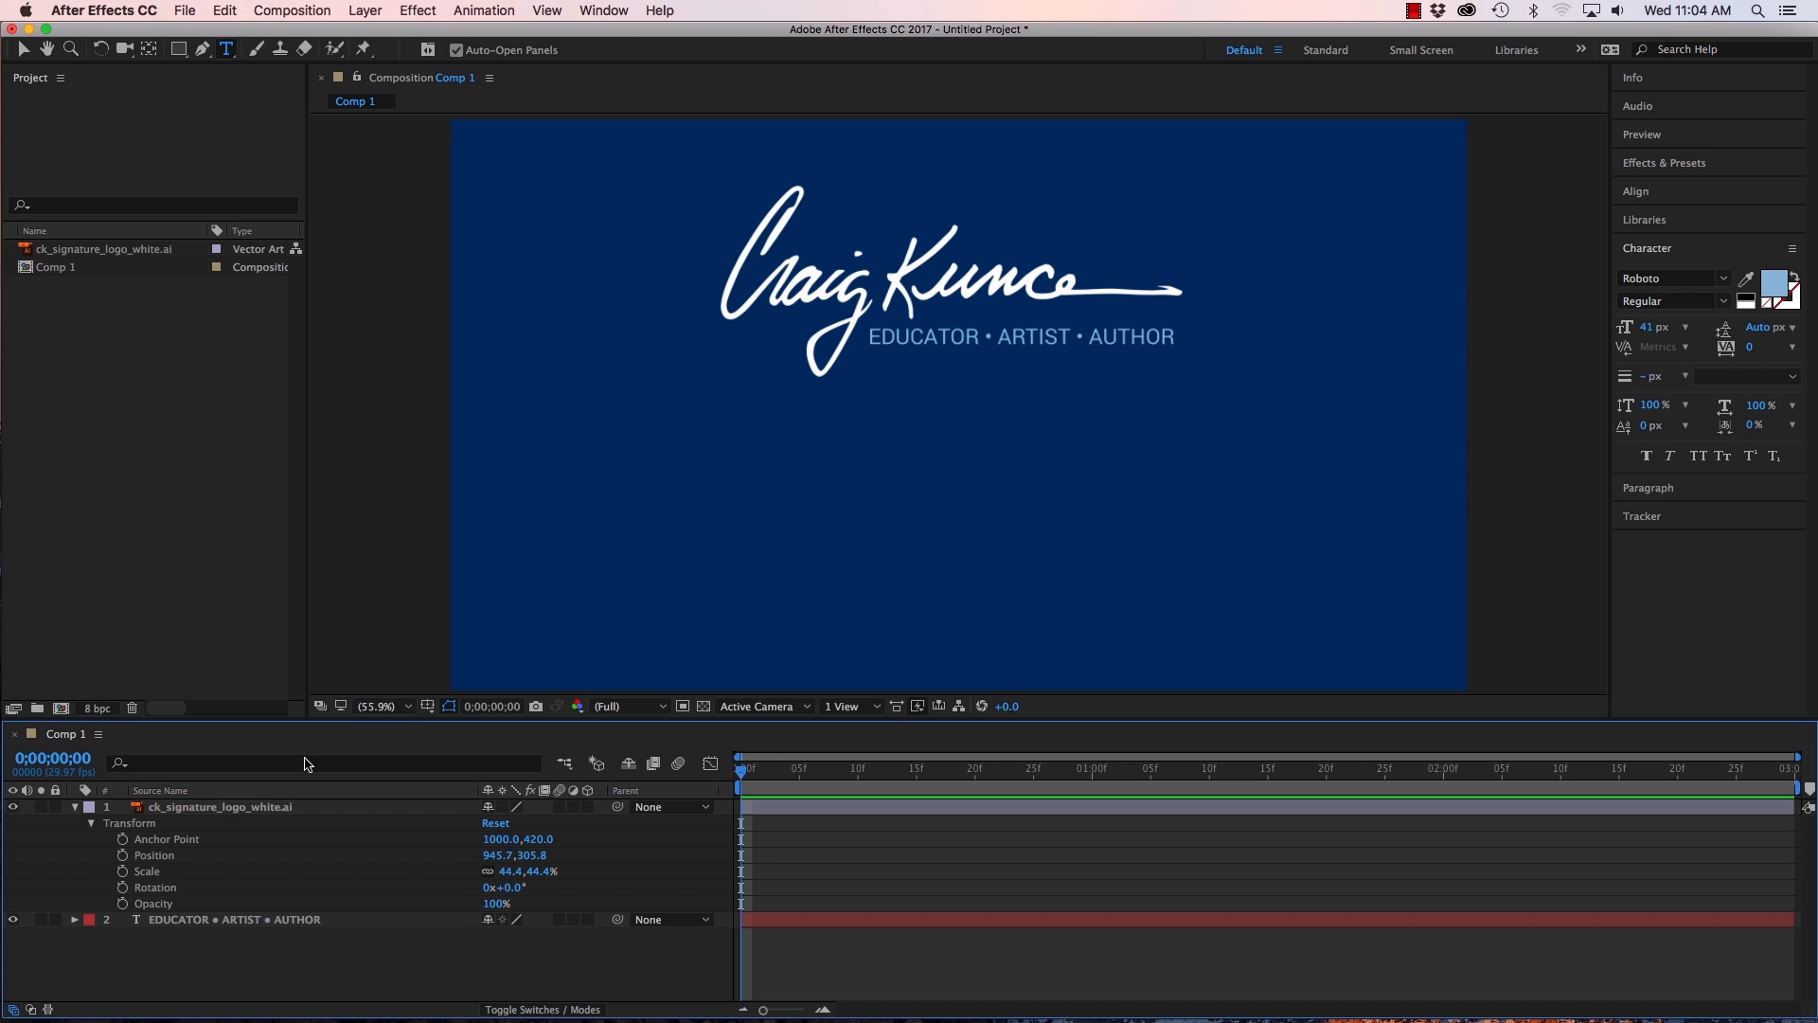
{"action": "left_click", "coordinate": [190, 811]}
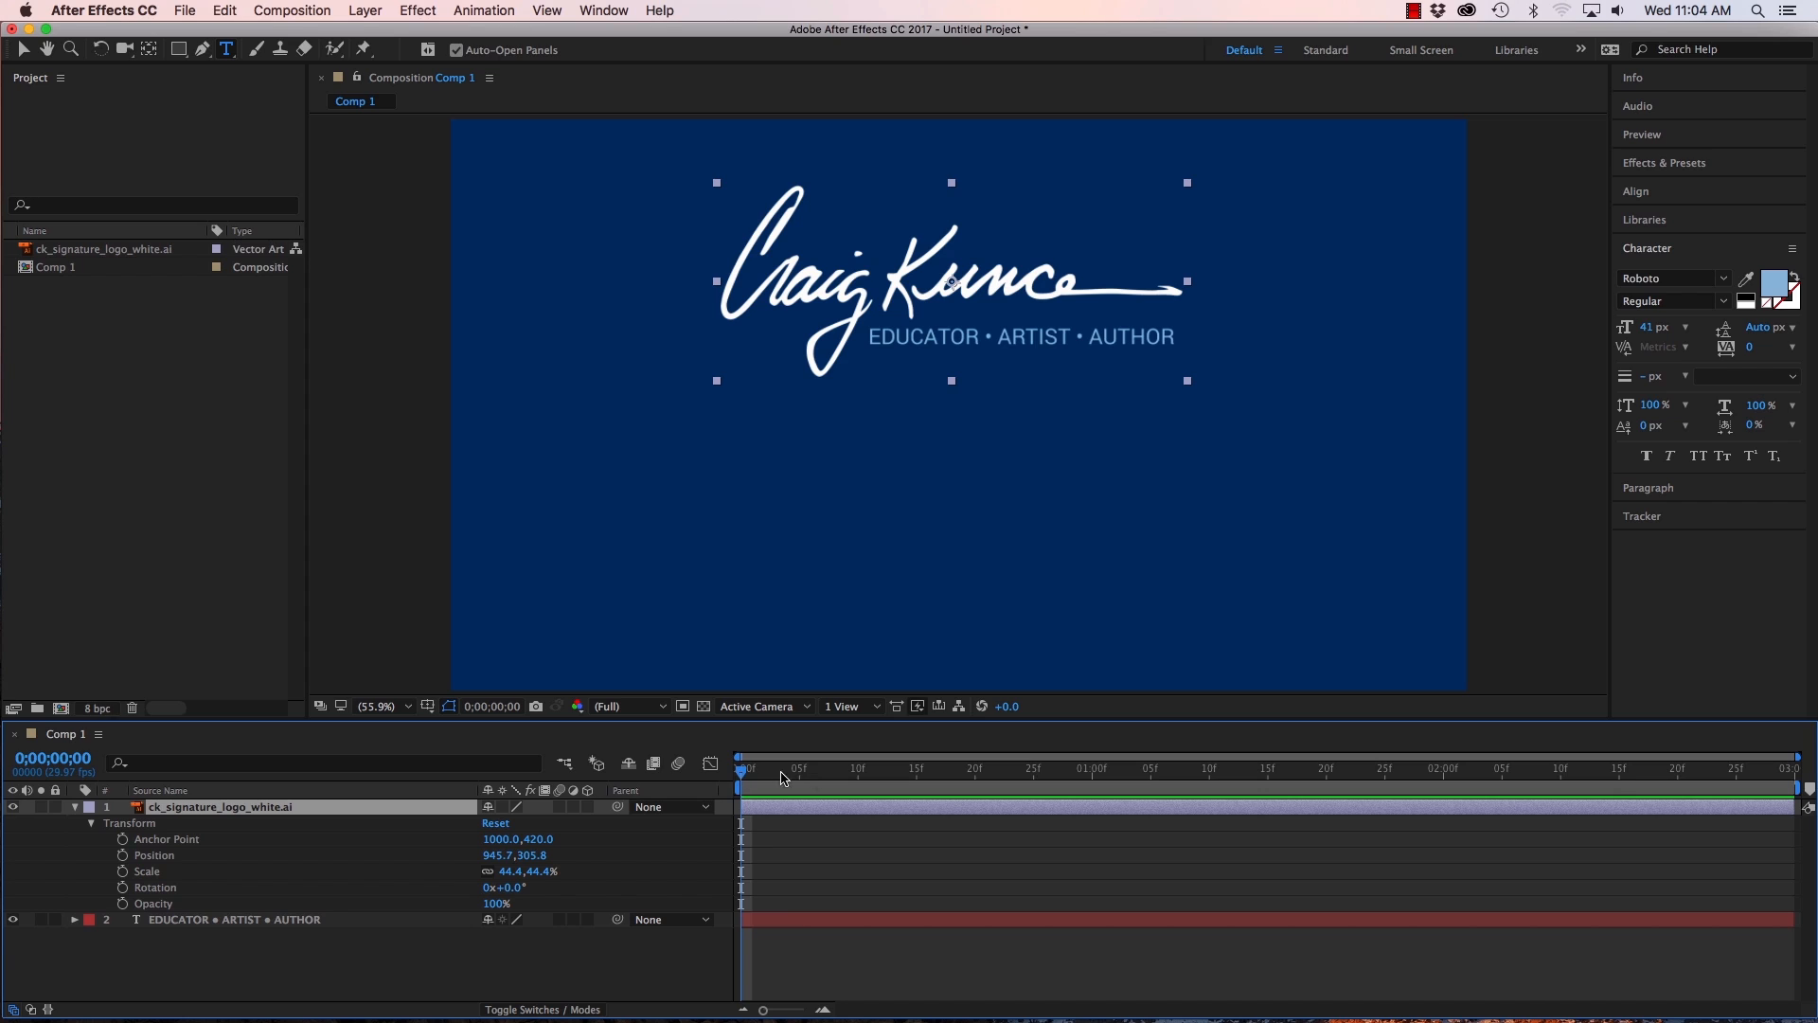
Add an Opacity keyframe of 0% to the signature logo layer at 0;00;00;00.
{"action": "mouse_move", "coordinate": [744, 777]}
{"action": "left_mouse_down"}
{"action": "mouse_move", "coordinate": [1223, 758]}
{"action": "mouse_move", "coordinate": [744, 773]}
{"action": "left_mouse_up"}
{"action": "mouse_move", "coordinate": [743, 772]}
{"action": "left_mouse_down"}
{"action": "mouse_move", "coordinate": [798, 772]}
{"action": "mouse_move", "coordinate": [742, 774]}
{"action": "left_mouse_up"}
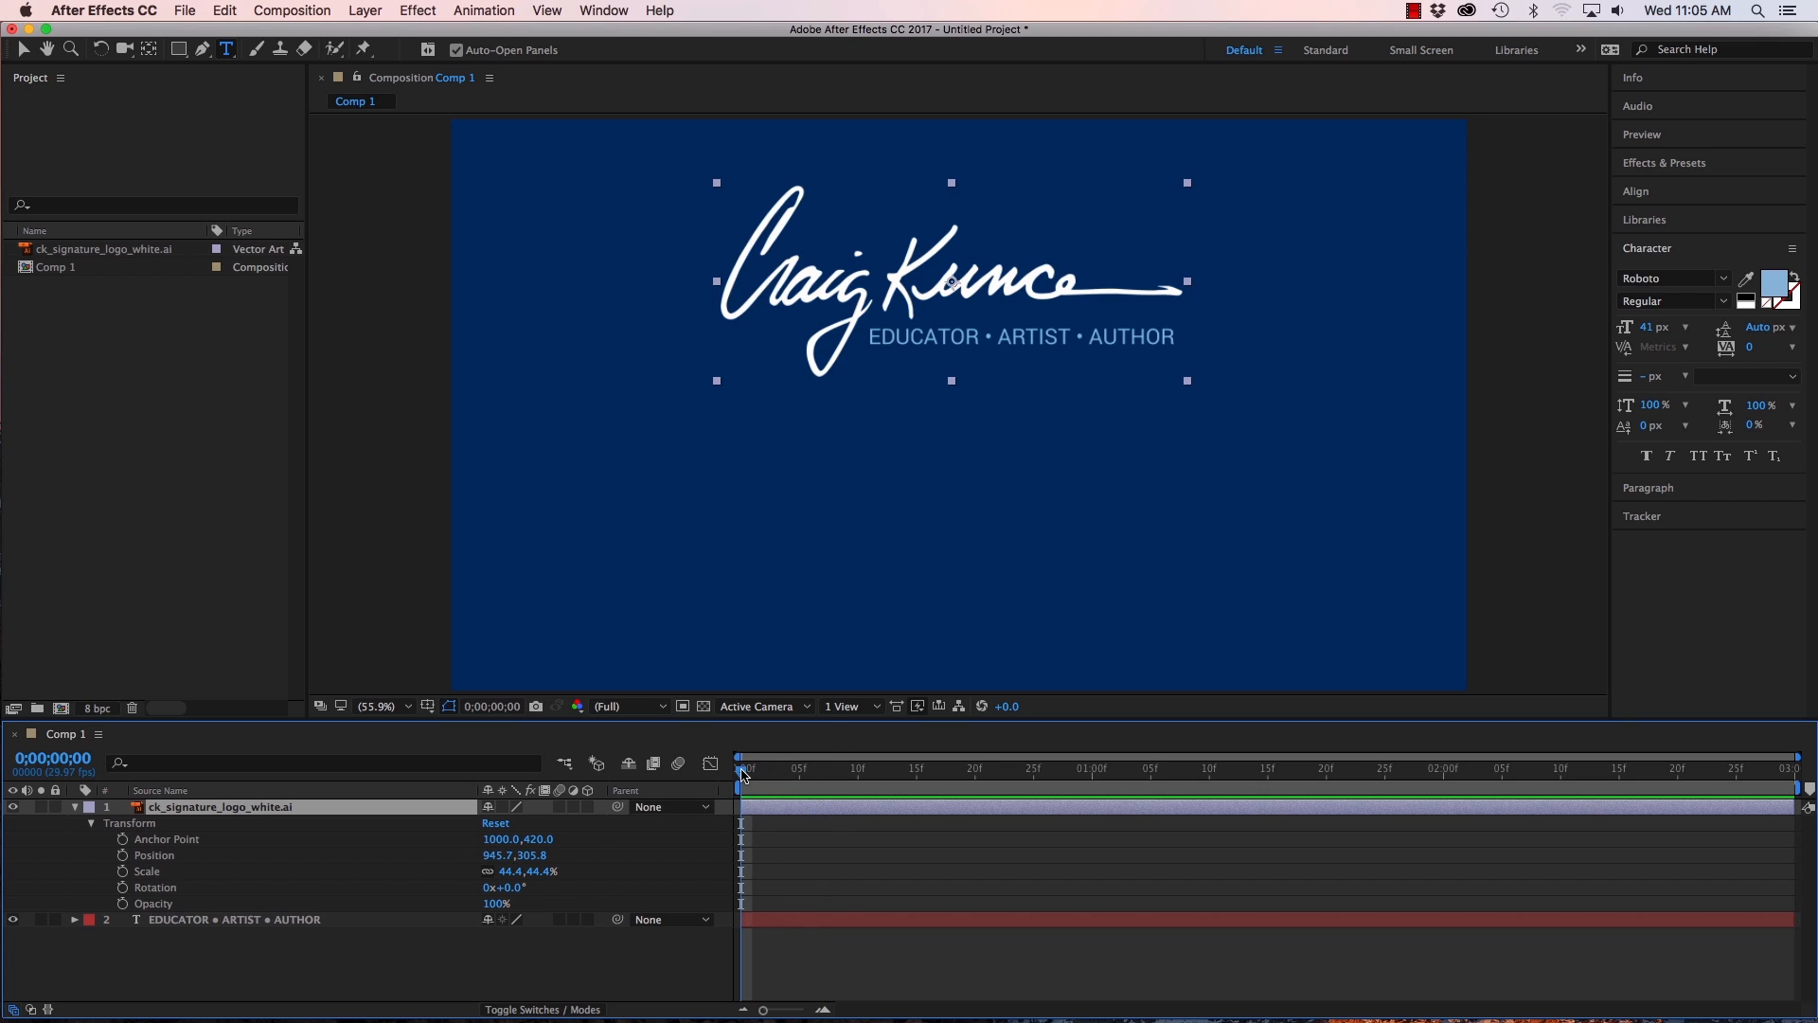
{"action": "left_click", "coordinate": [123, 904]}
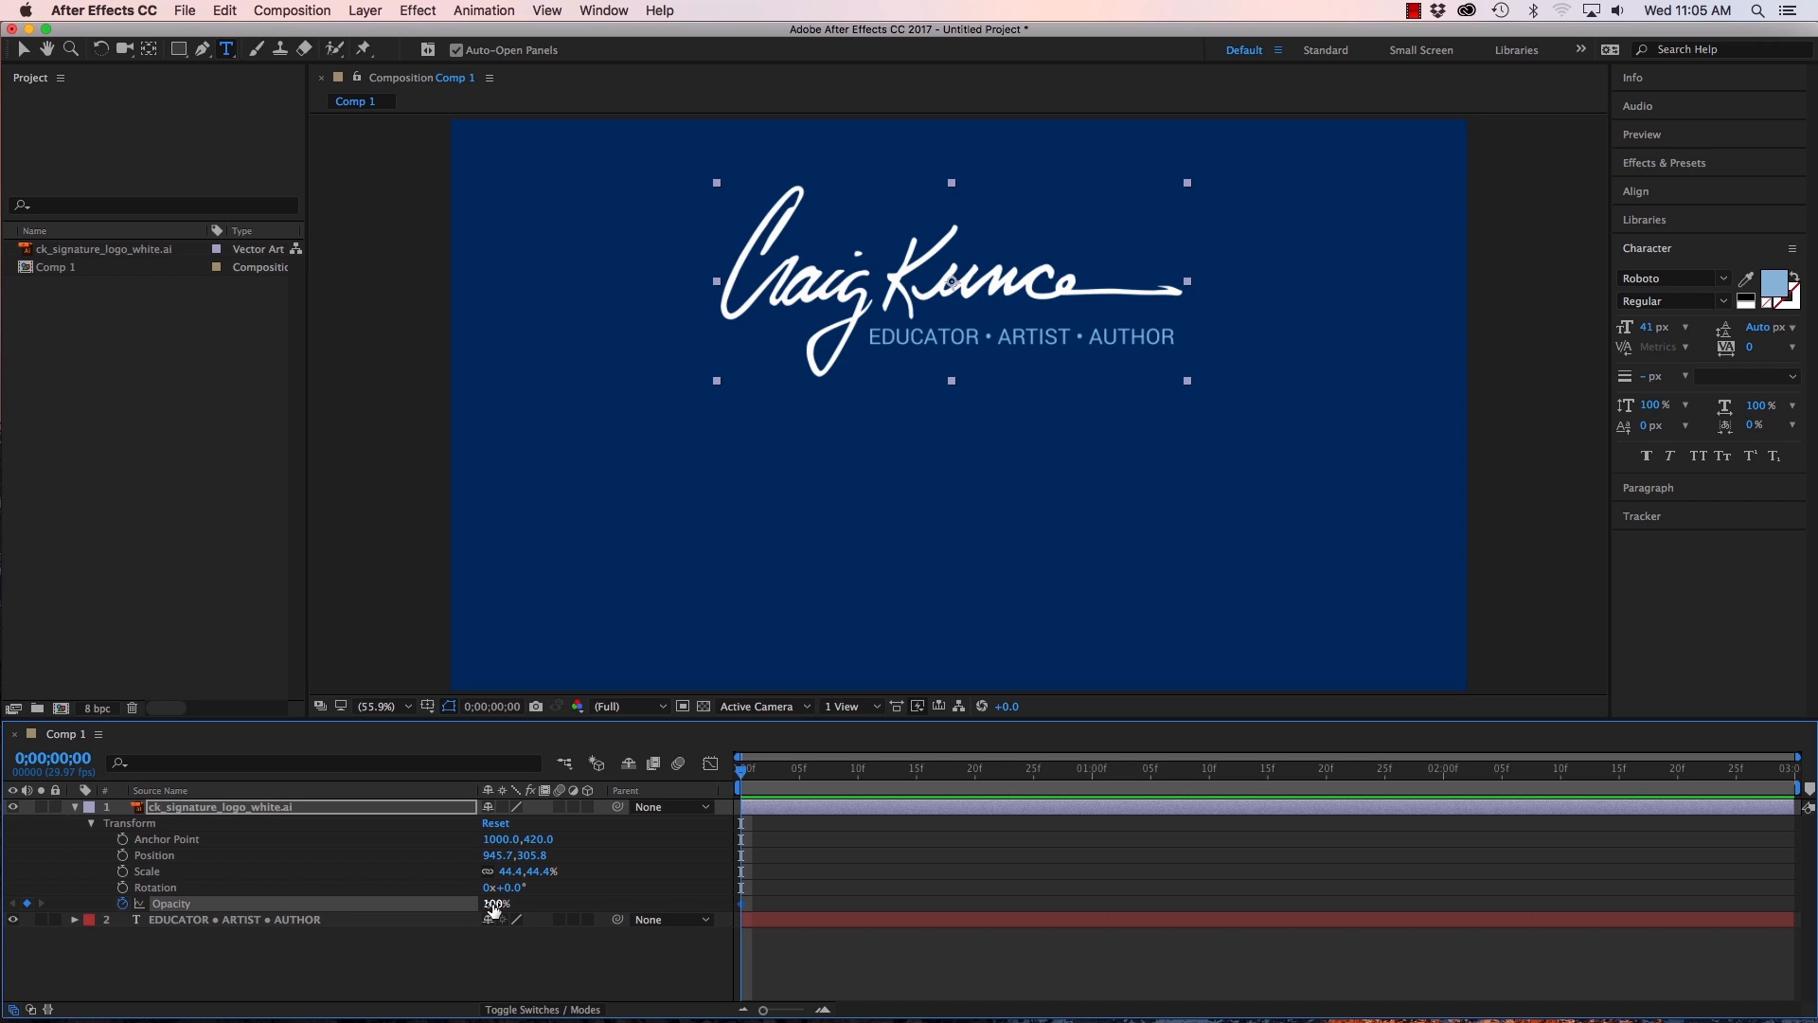
{"action": "left_click_drag", "start_coordinate": [492, 903], "coordinate": [321, 906]}
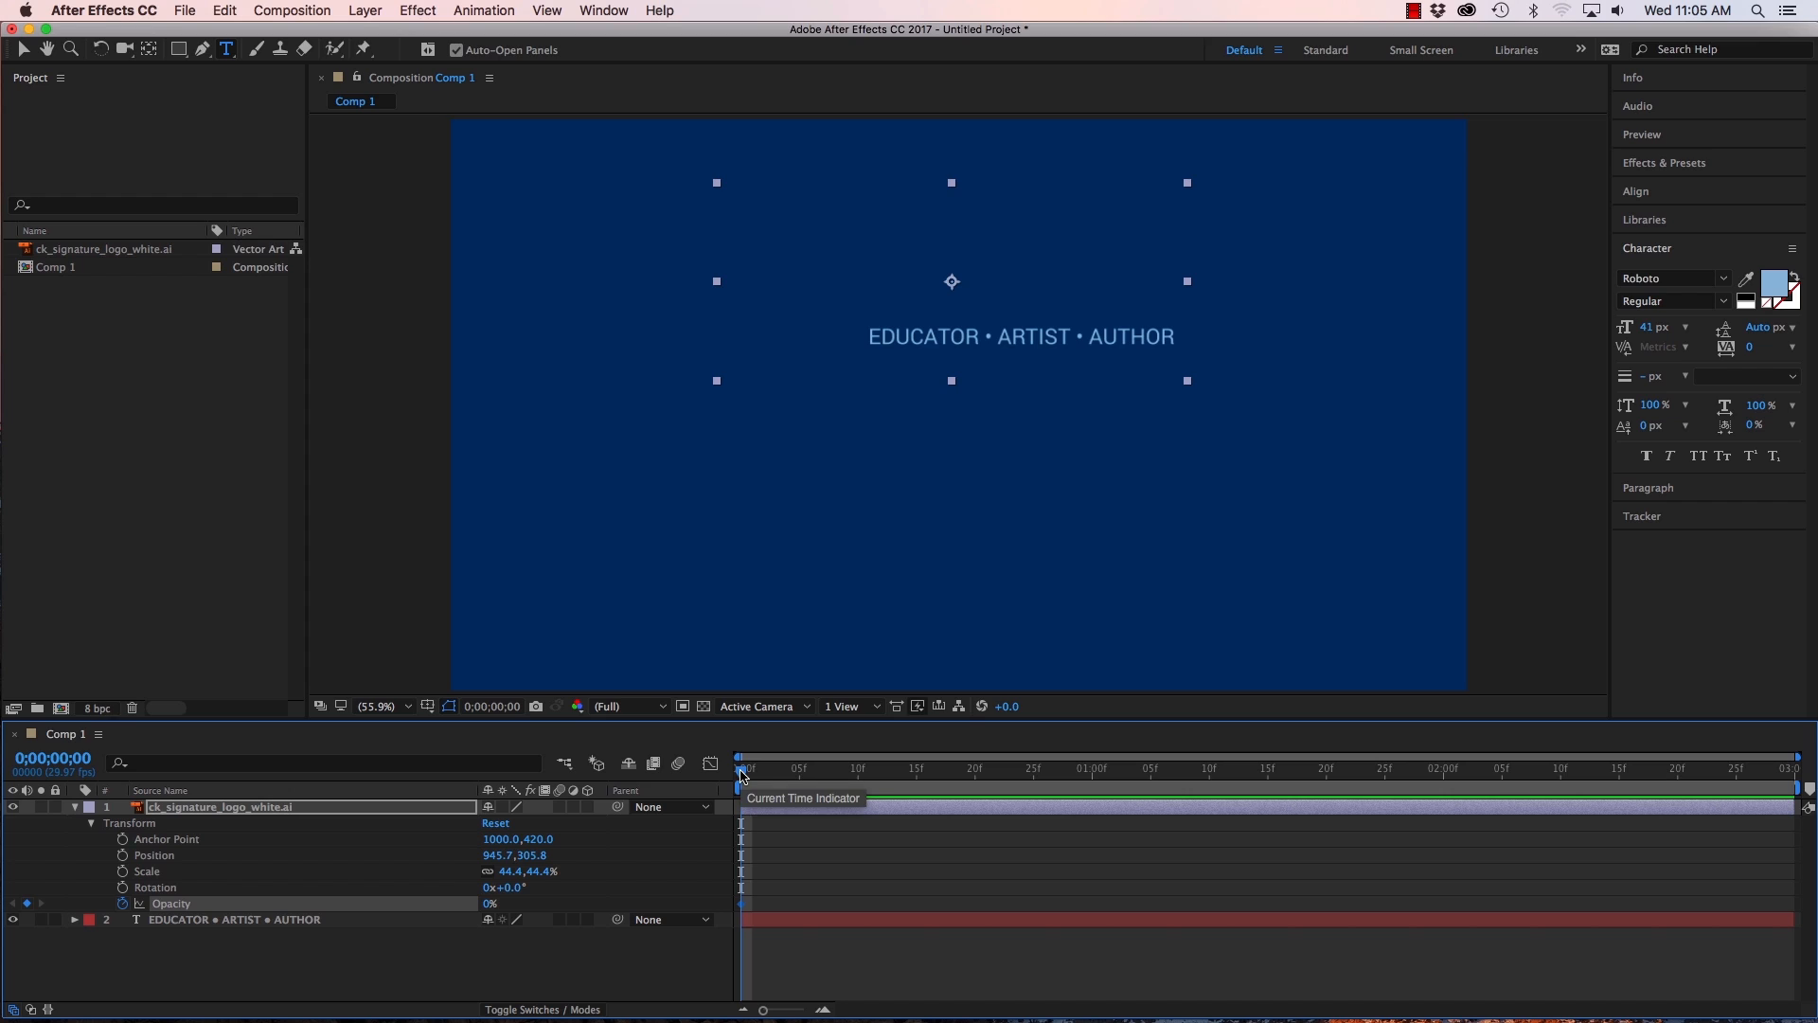
Add a second Opacity keyframe of 100% to the signature logo layer at 0;00;01;00.
{"action": "left_click_drag", "start_coordinate": [742, 772], "coordinate": [1094, 774]}
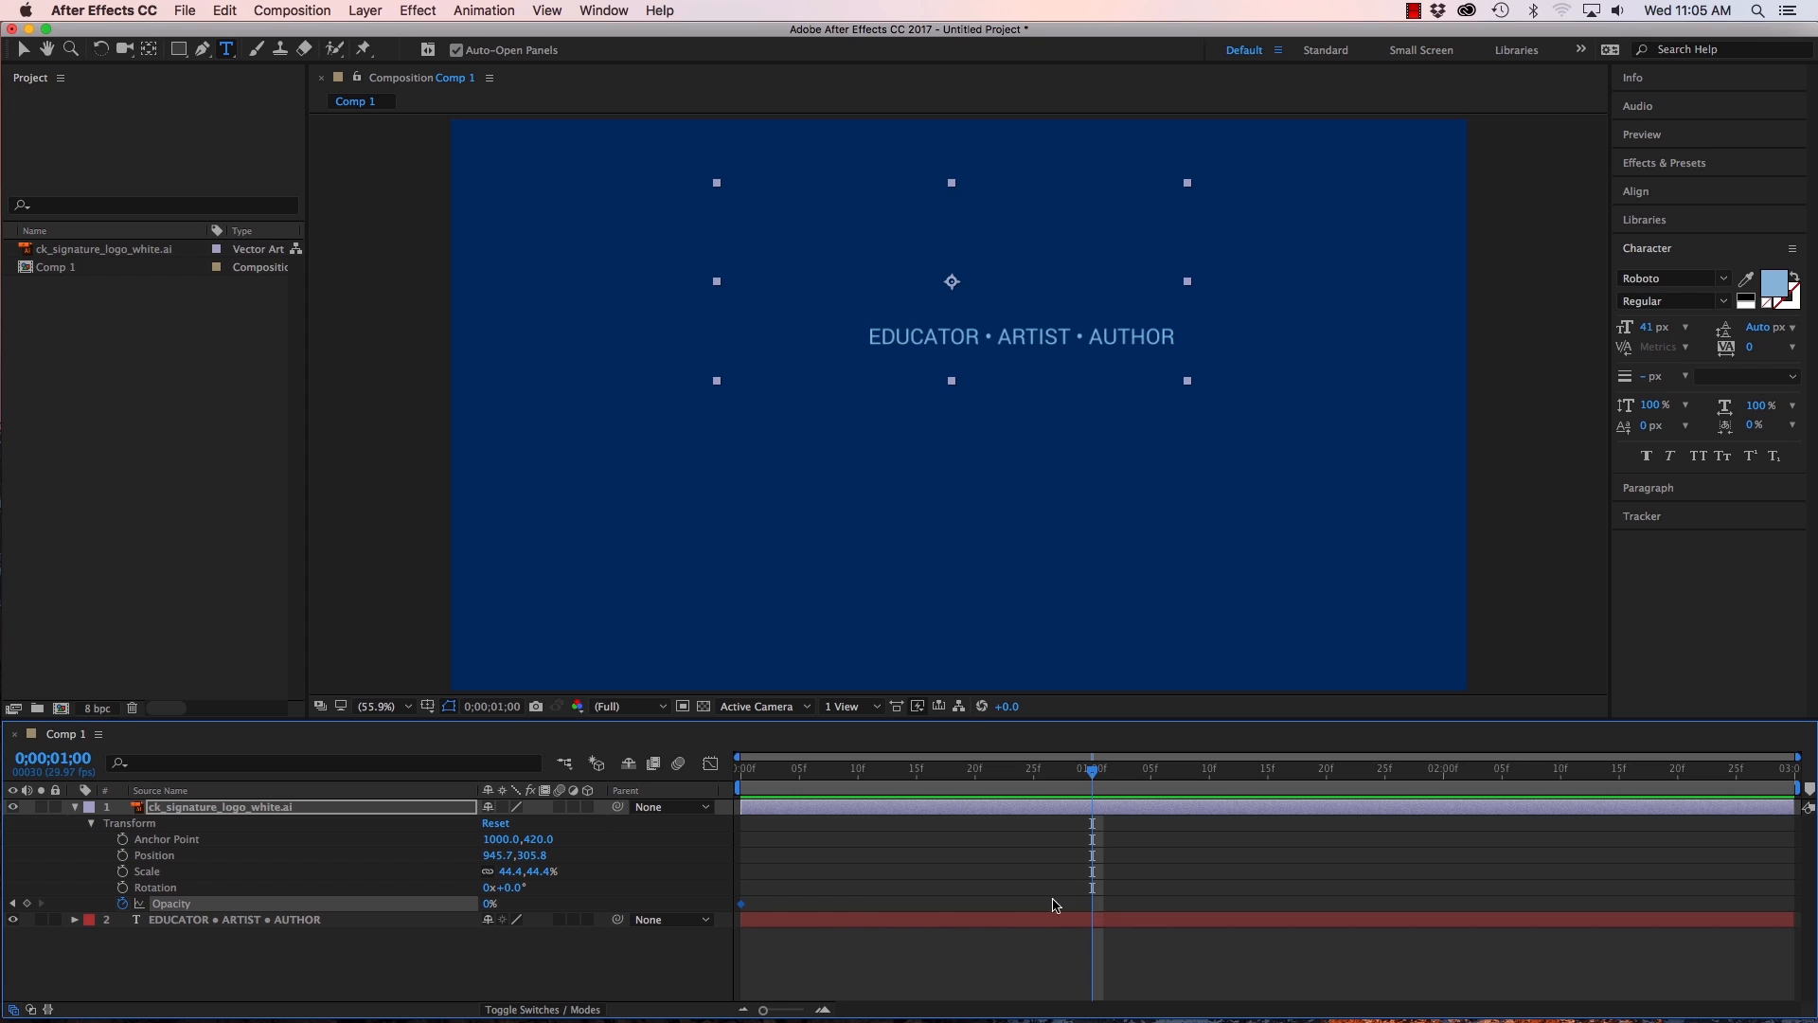
{"action": "left_click", "coordinate": [27, 904]}
{"action": "left_click_drag", "start_coordinate": [487, 908], "coordinate": [629, 899]}
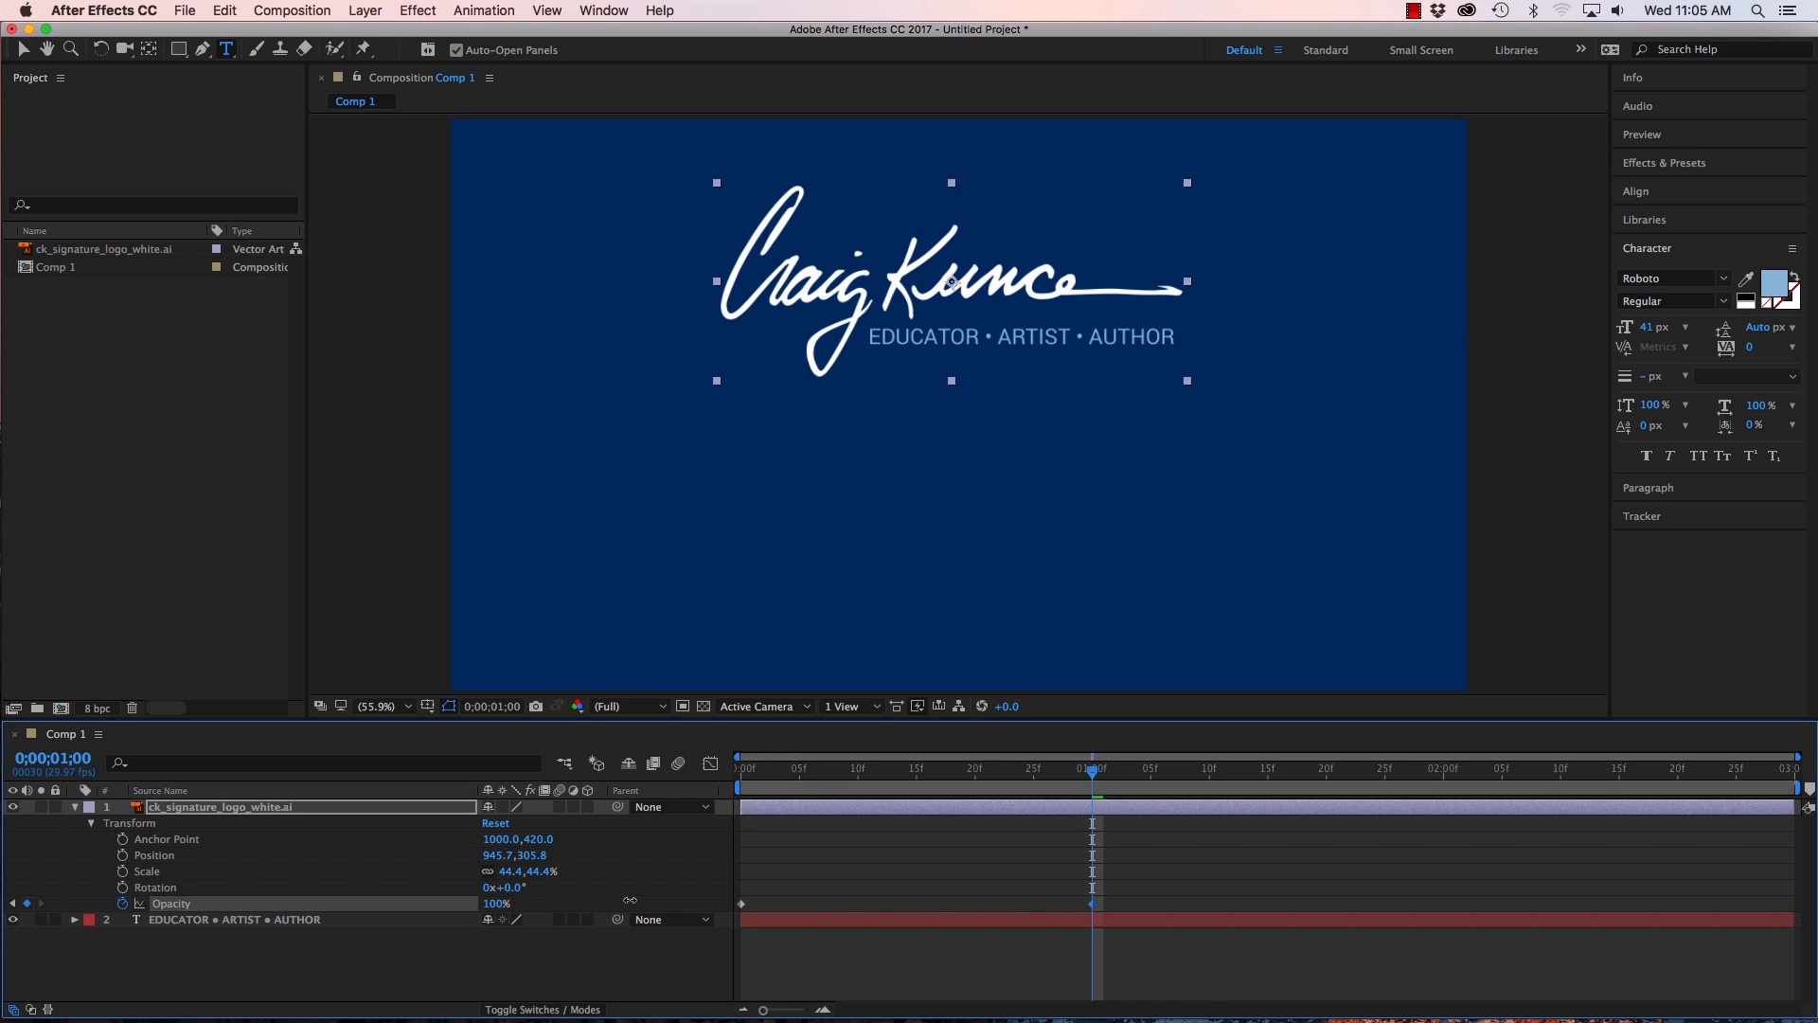
Preview the signature logo's opacity fade-in over the first second of the composition.
{"action": "left_click_drag", "start_coordinate": [1092, 775], "coordinate": [730, 775]}
{"action": "key", "text": "space"}
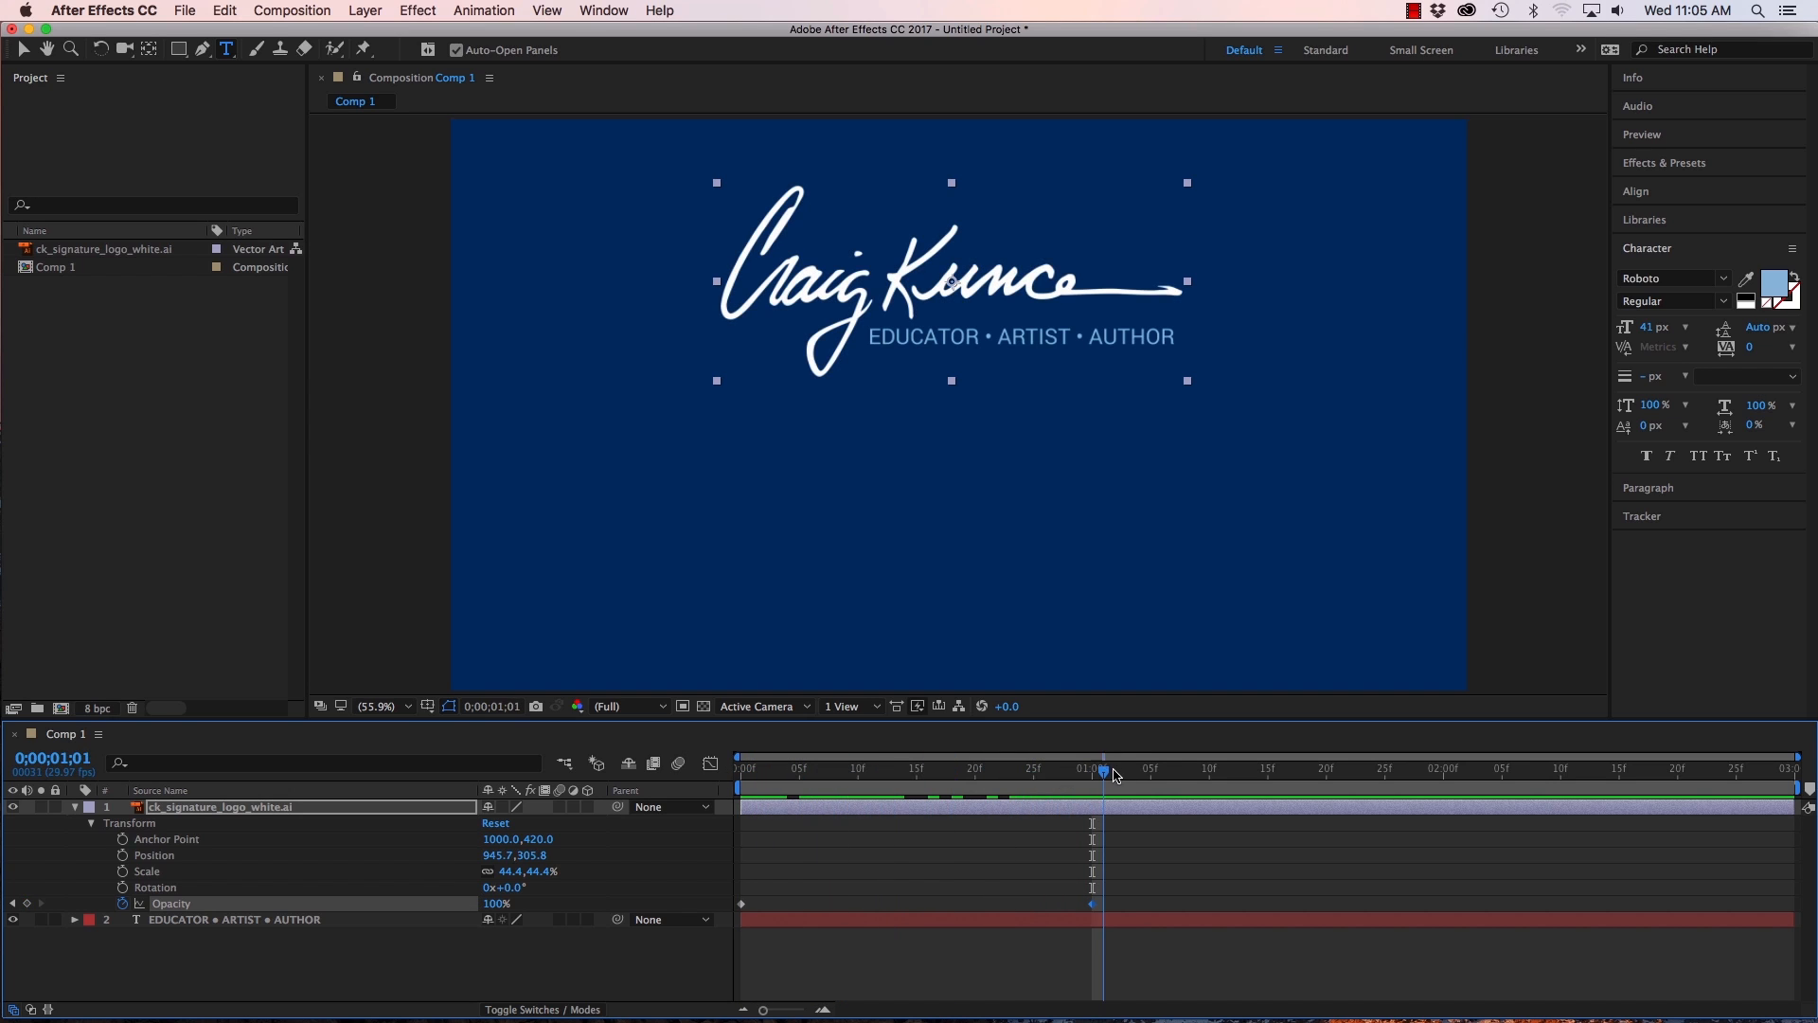
{"action": "left_click_drag", "start_coordinate": [1056, 775], "coordinate": [734, 771]}
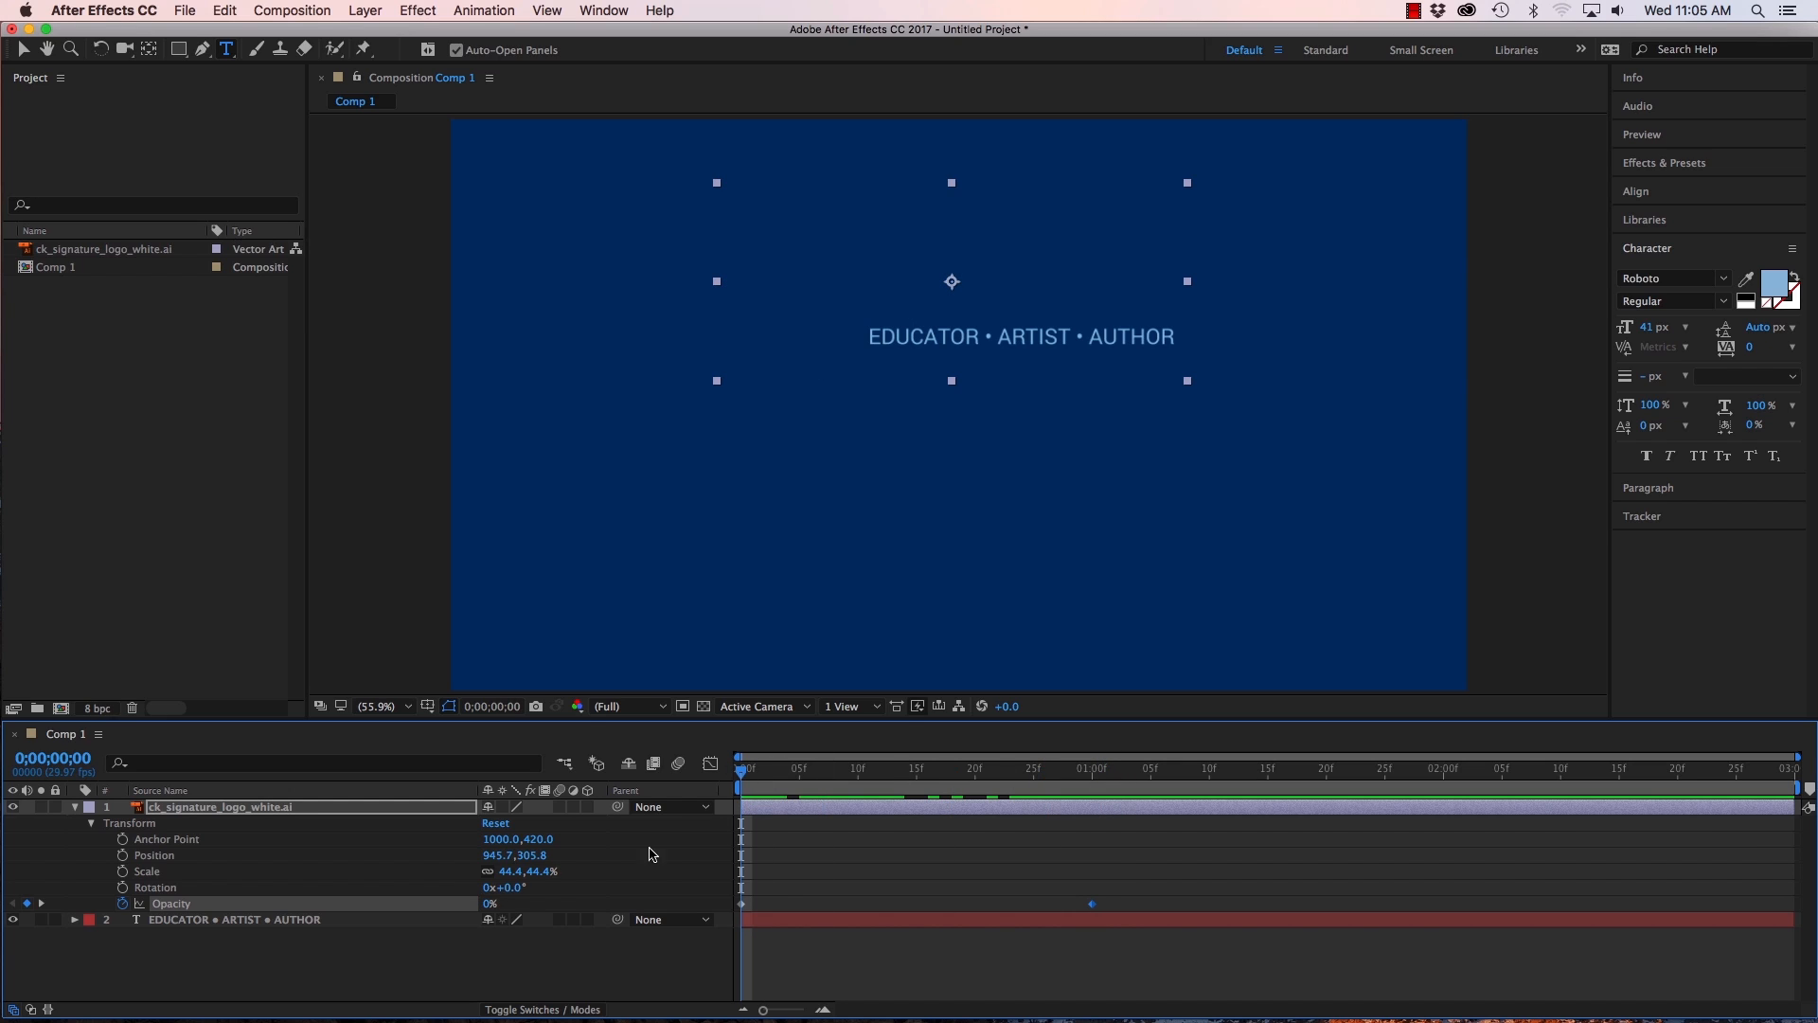
Add a Scale keyframe of 5.4% to the signature logo layer at 0;00;00;00.
{"action": "mouse_move", "coordinate": [744, 775]}
{"action": "left_mouse_down"}
{"action": "mouse_move", "coordinate": [784, 775]}
{"action": "mouse_move", "coordinate": [742, 774]}
{"action": "left_mouse_up"}
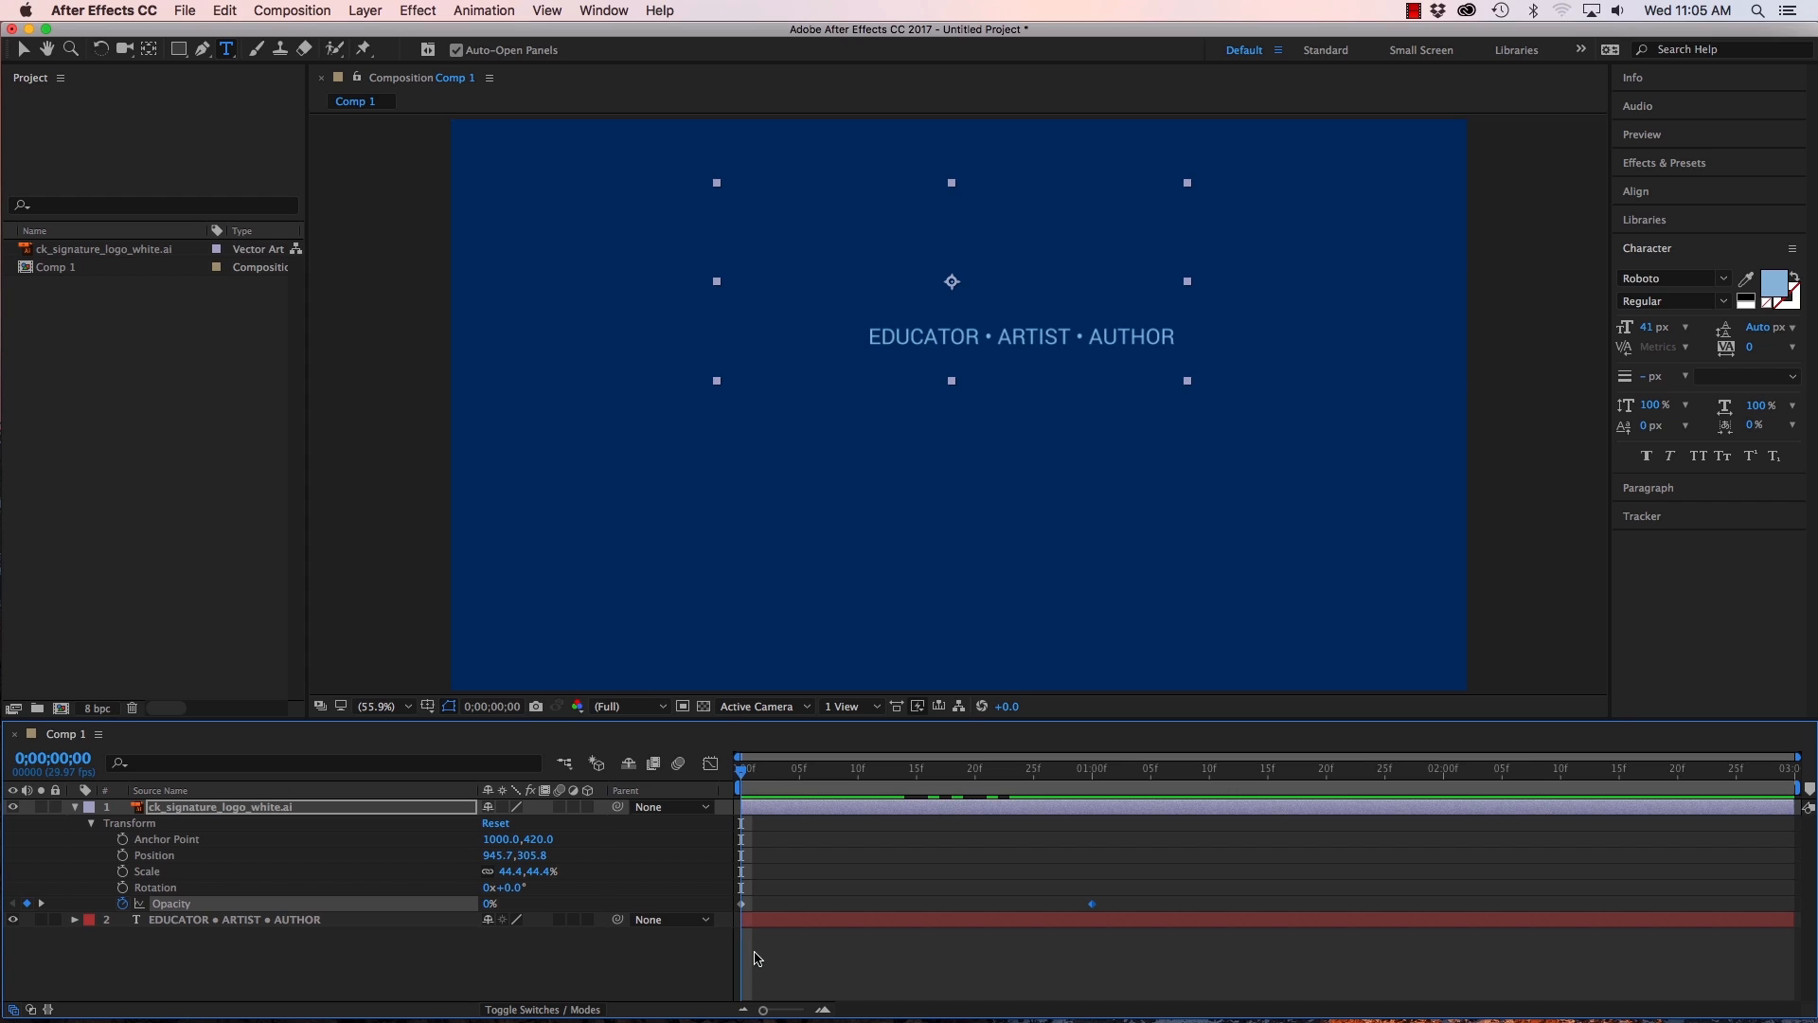
{"action": "left_click", "coordinate": [123, 871]}
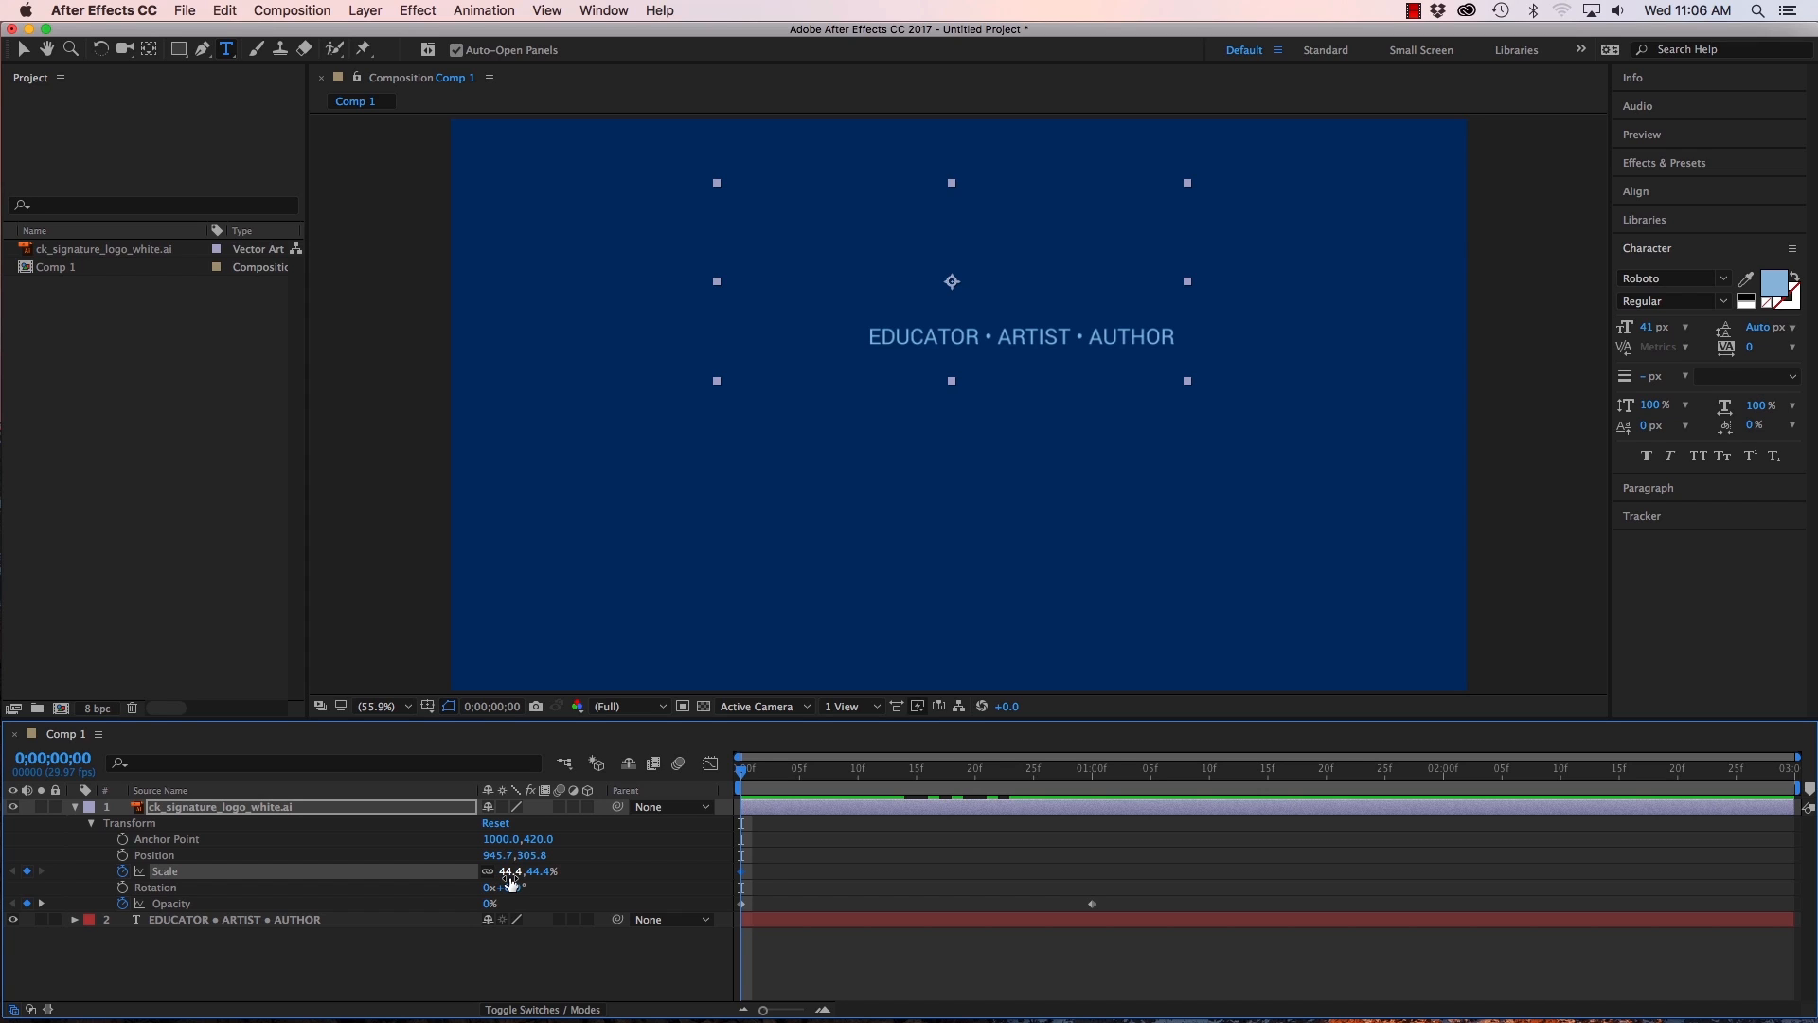
{"action": "left_click_drag", "start_coordinate": [512, 873], "coordinate": [470, 872]}
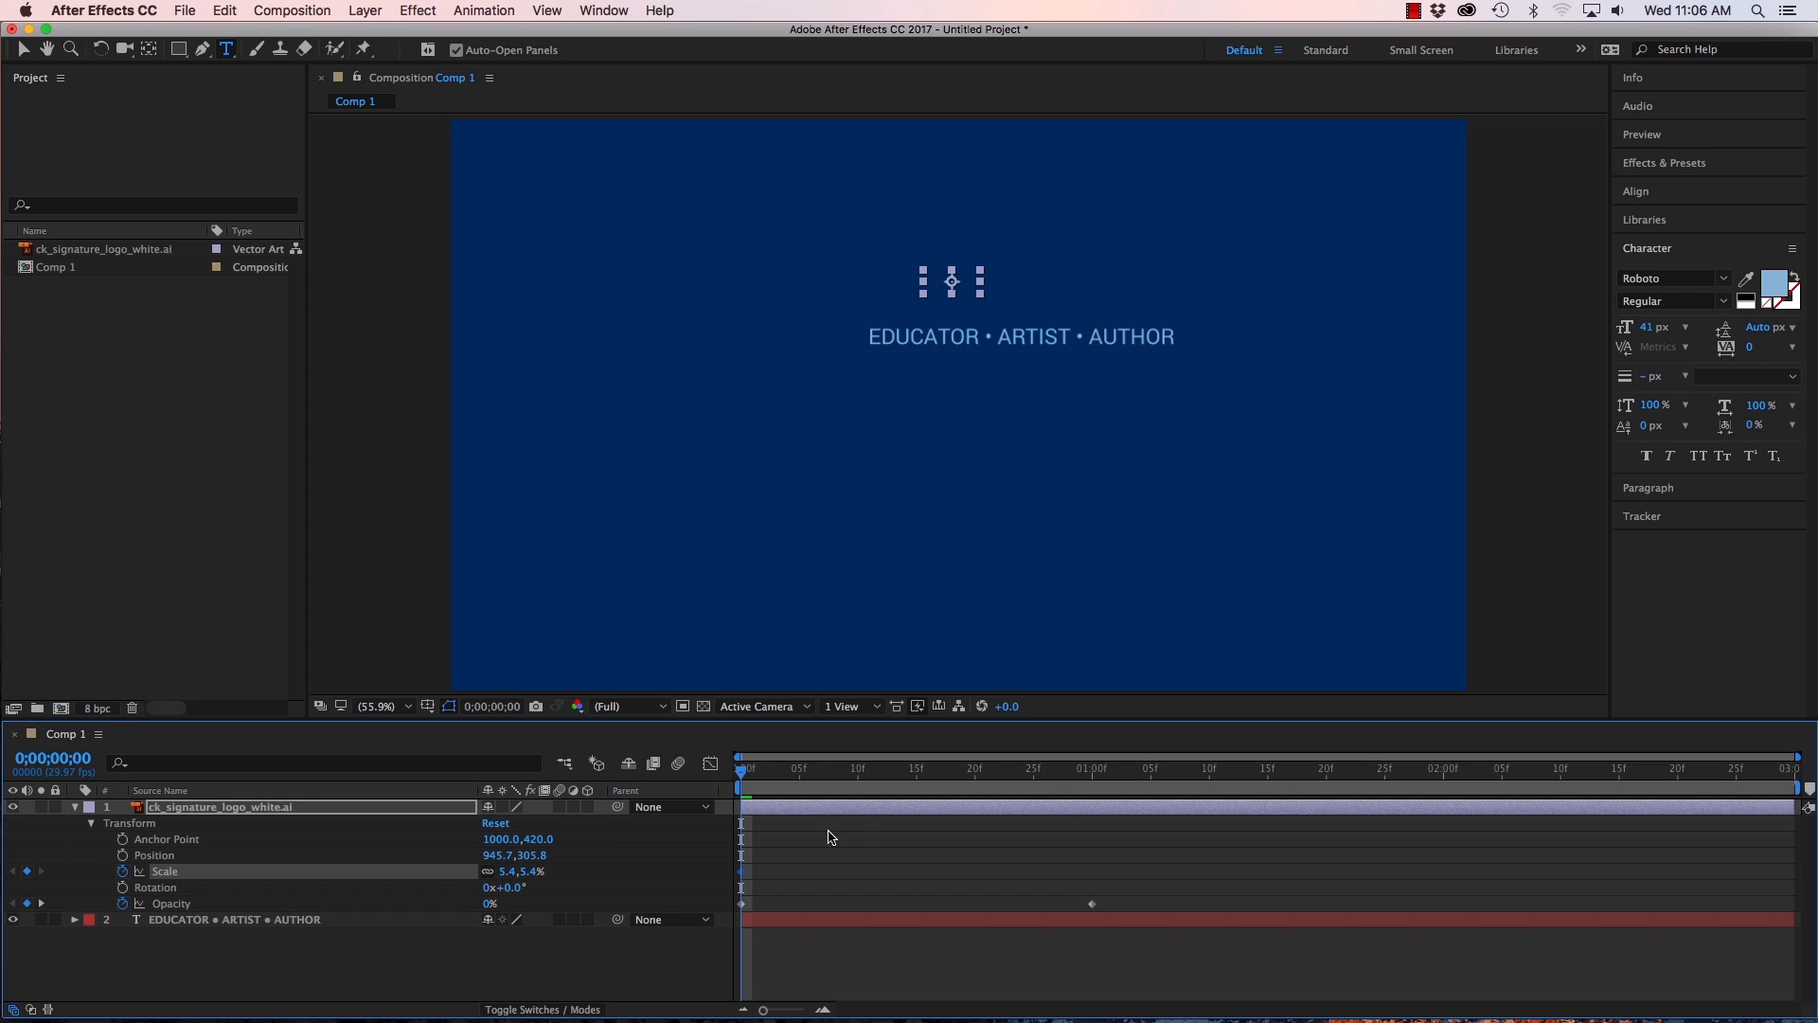
Add a second Scale keyframe of 44.4% to the signature logo layer at 0;00;01;00.
{"action": "left_click_drag", "start_coordinate": [743, 771], "coordinate": [1092, 768]}
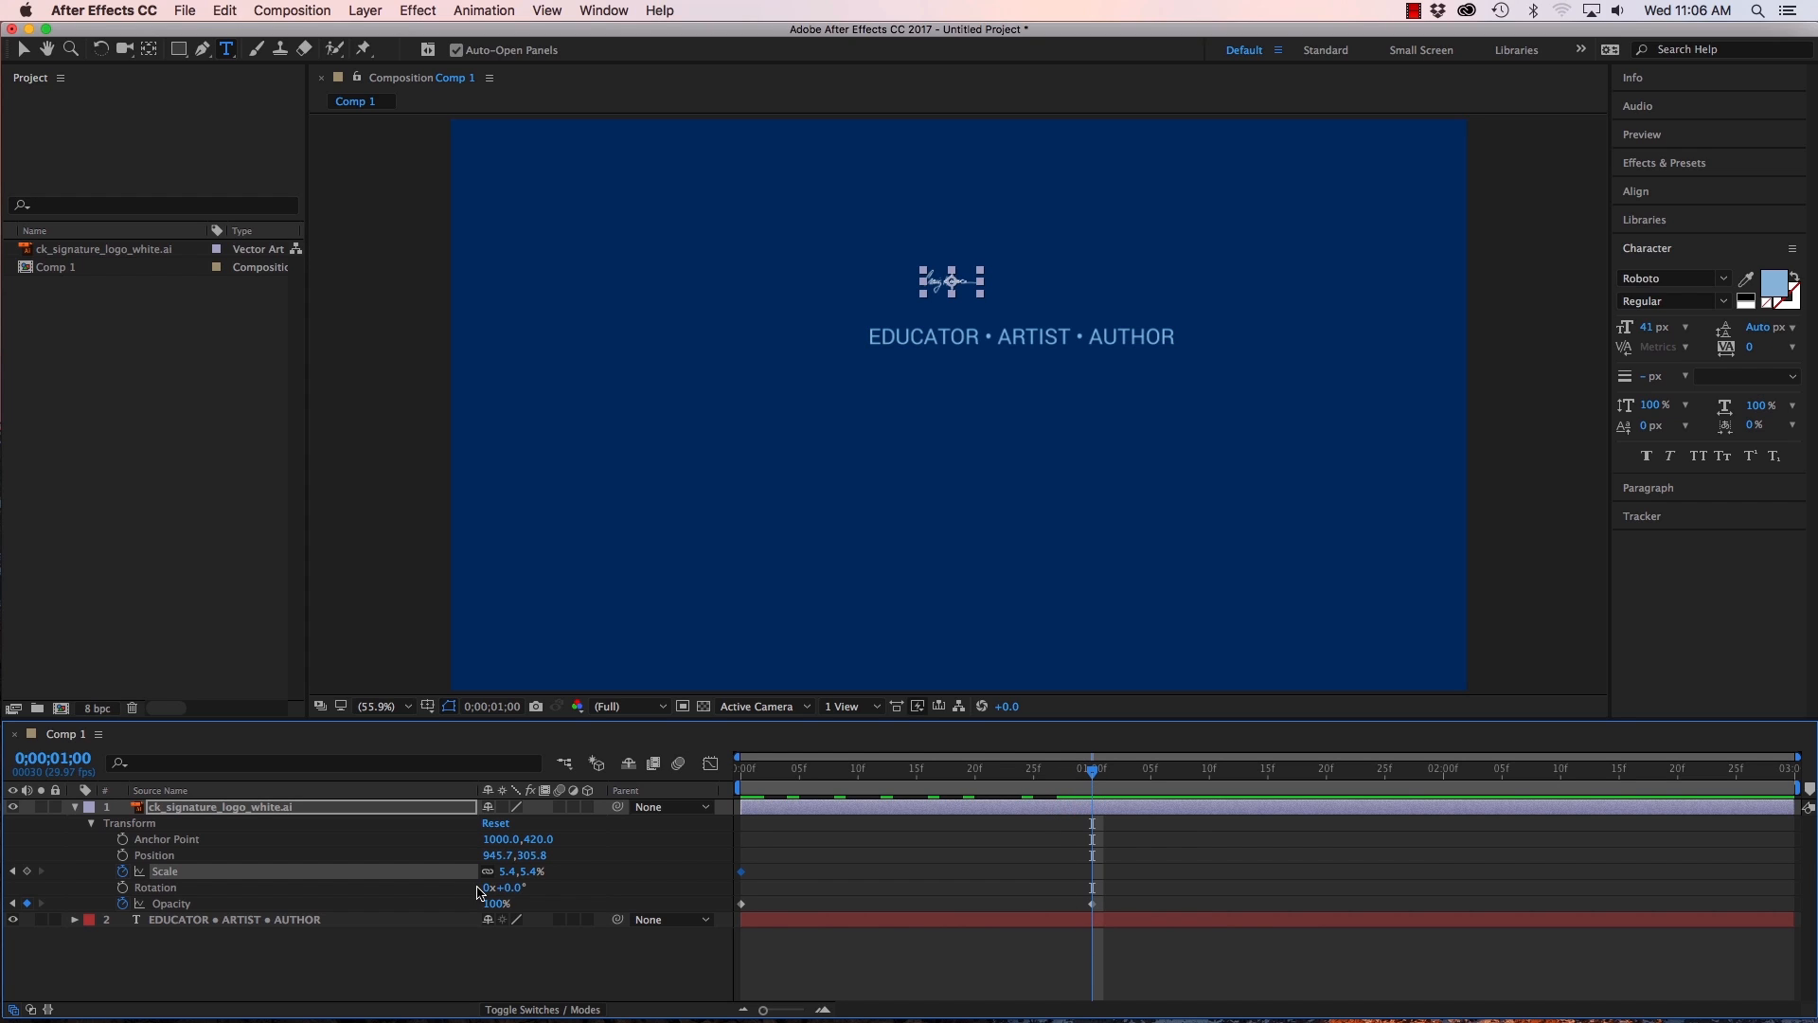
{"action": "left_click", "coordinate": [28, 872]}
{"action": "mouse_move", "coordinate": [507, 881]}
{"action": "left_mouse_down"}
{"action": "mouse_move", "coordinate": [553, 872]}
{"action": "mouse_move", "coordinate": [538, 873]}
{"action": "left_mouse_up"}
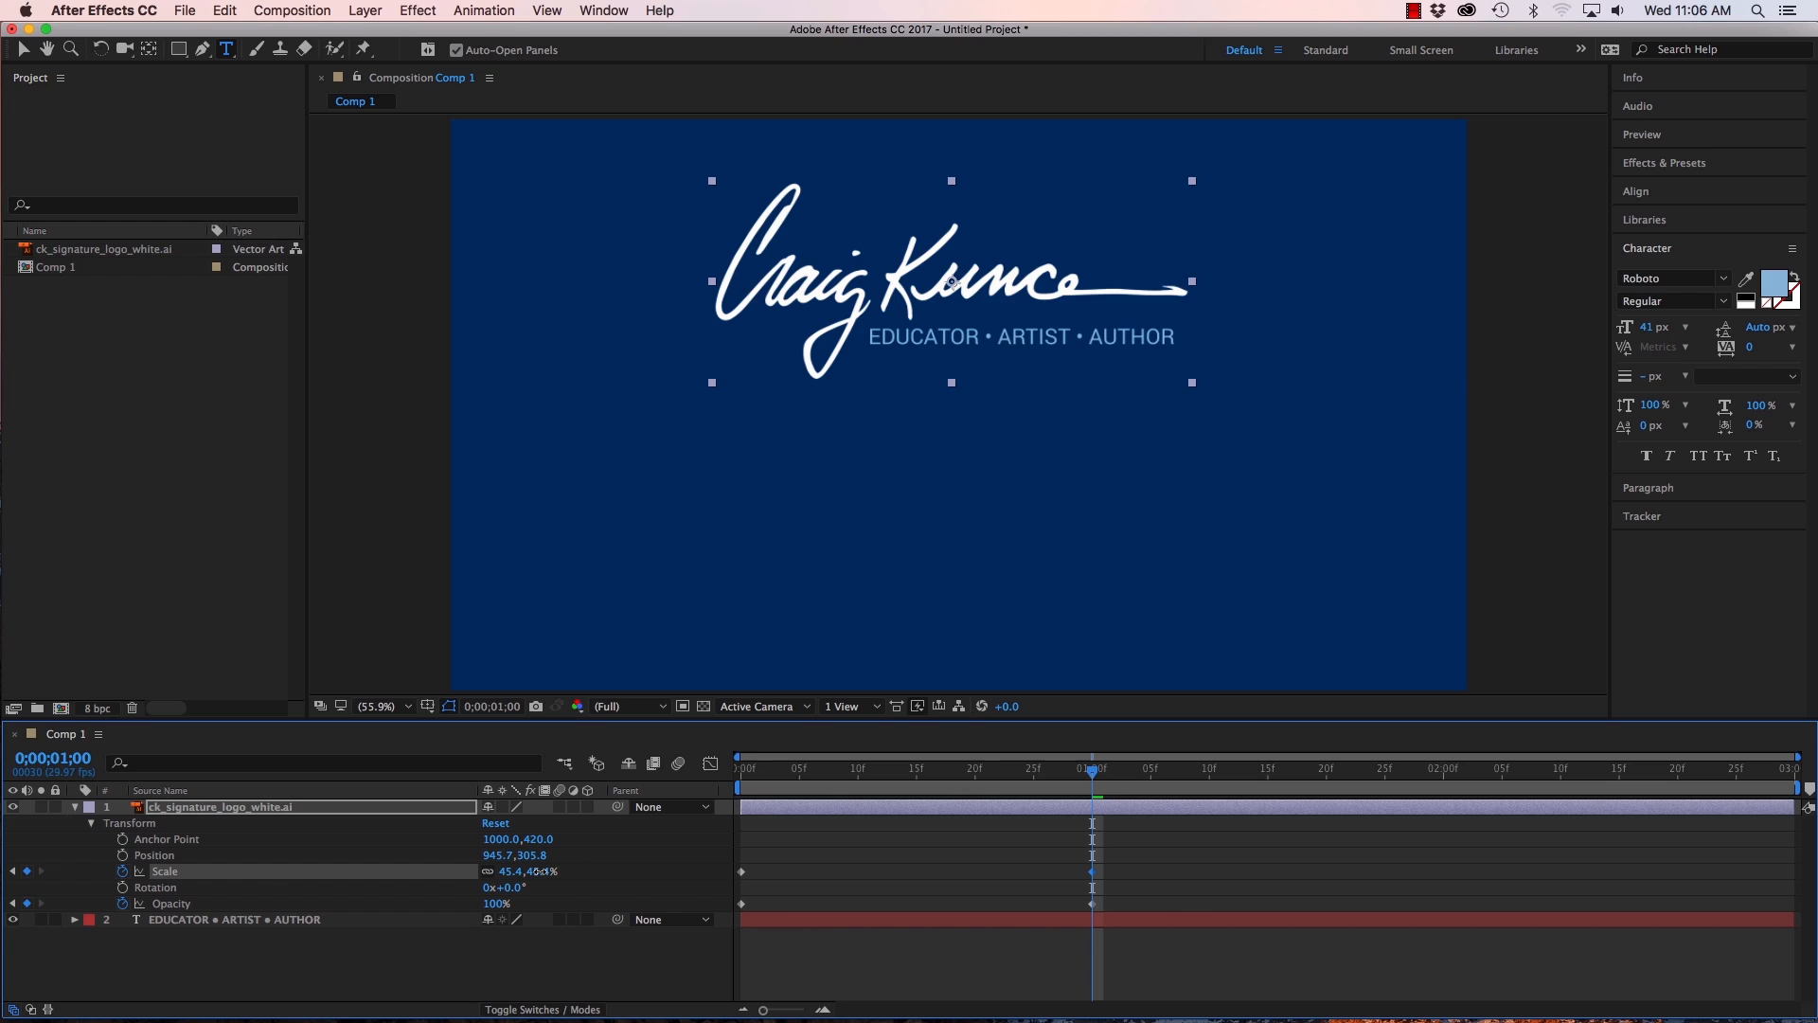
{"action": "left_click_drag", "start_coordinate": [539, 871], "coordinate": [538, 872]}
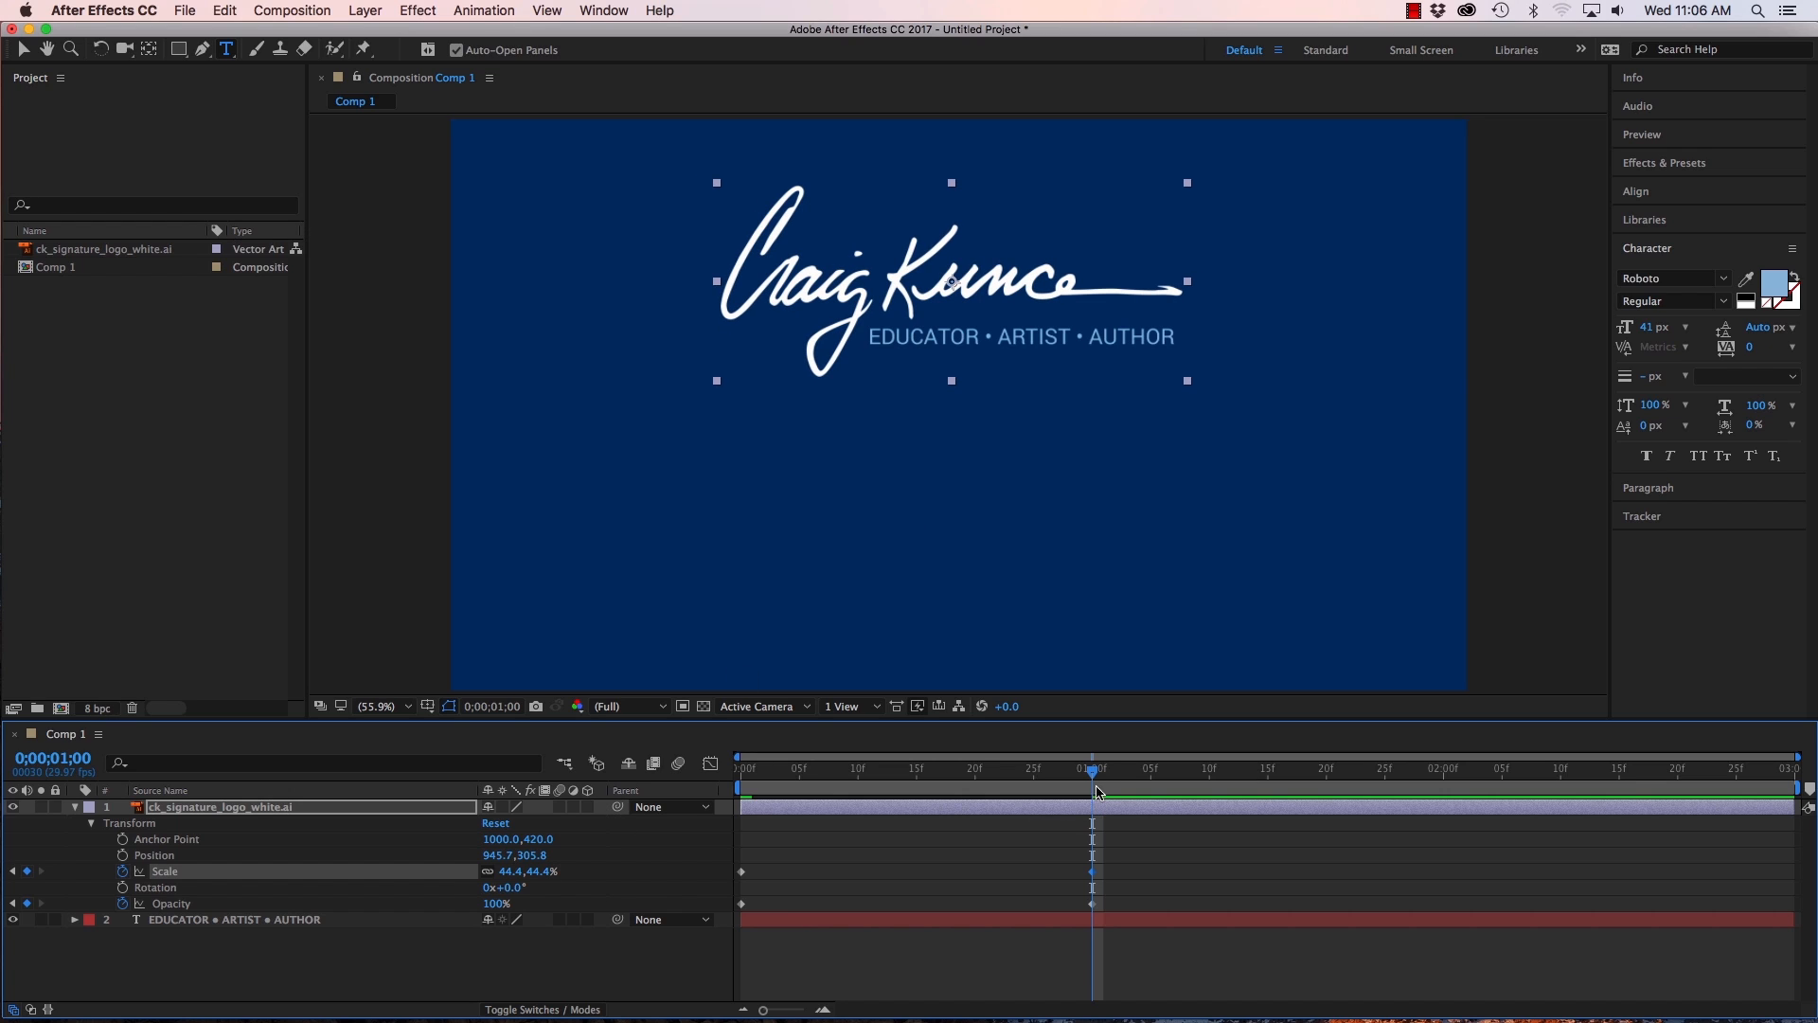
Scrub through the first second to check the signature logo's combined scale and opacity animation, ending at 0;00;01;00.
{"action": "left_click_drag", "start_coordinate": [1094, 771], "coordinate": [742, 781]}
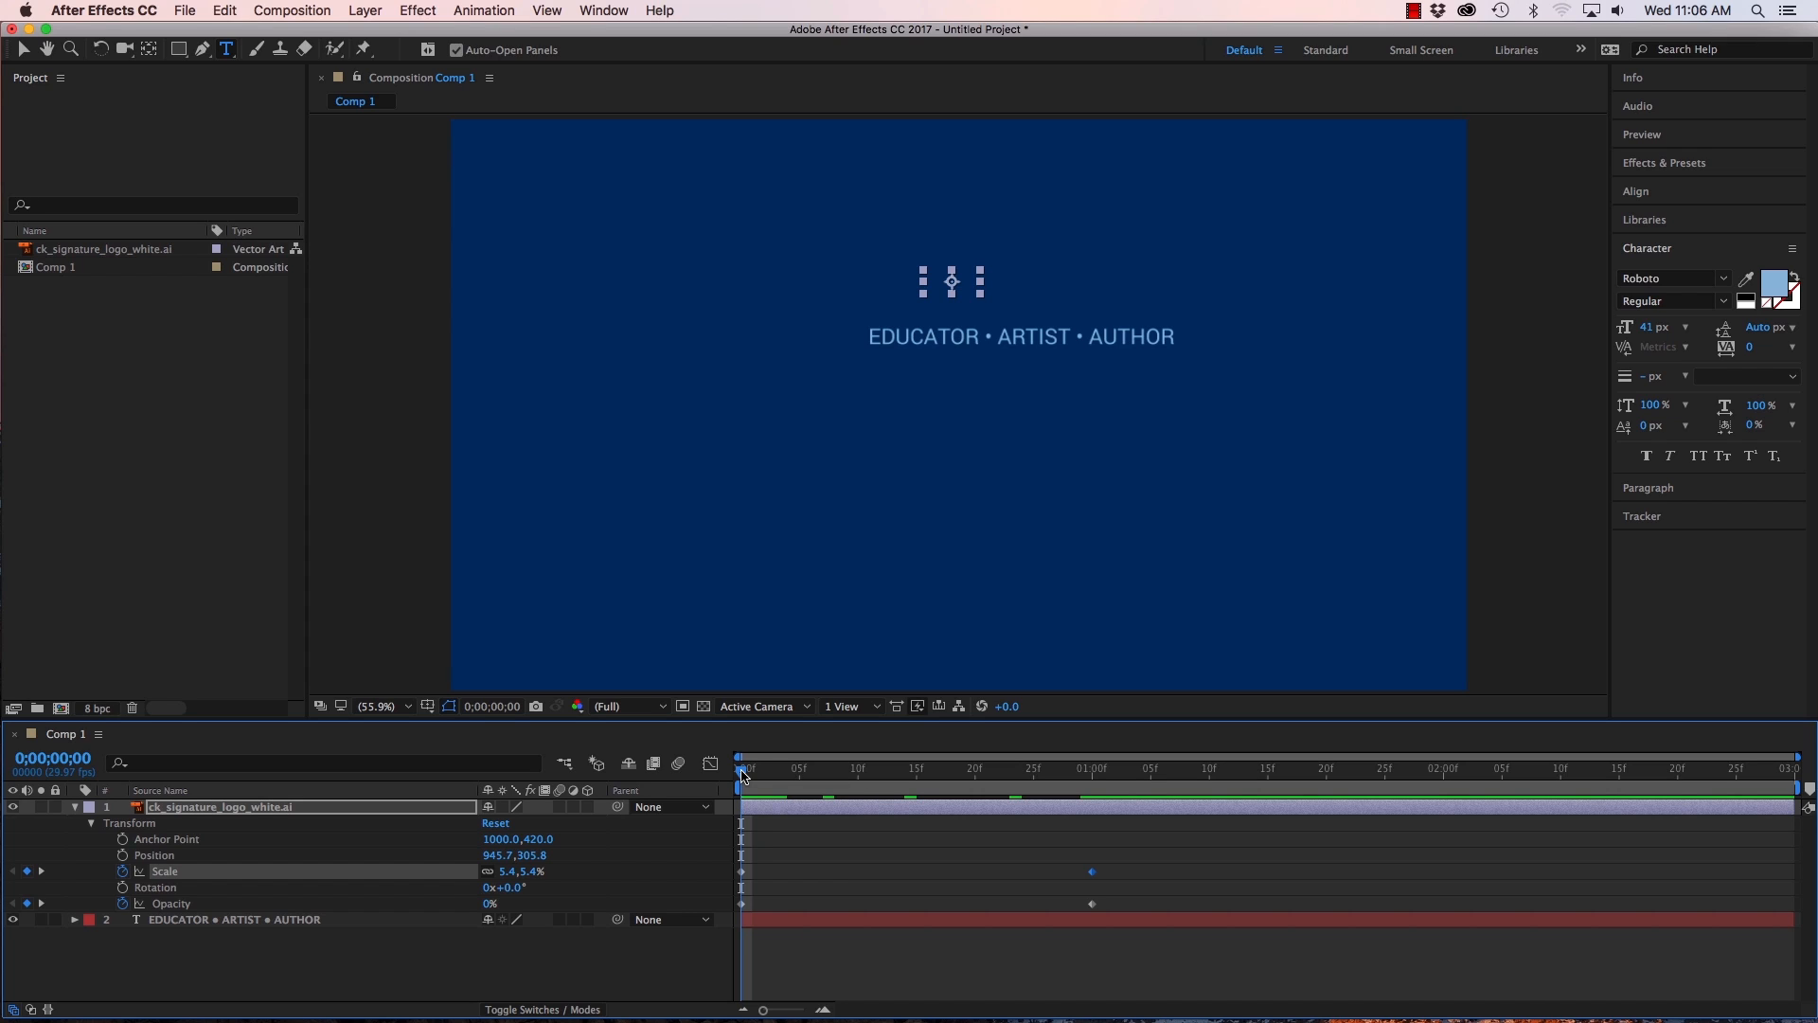
{"action": "left_click_drag", "start_coordinate": [743, 774], "coordinate": [1094, 781]}
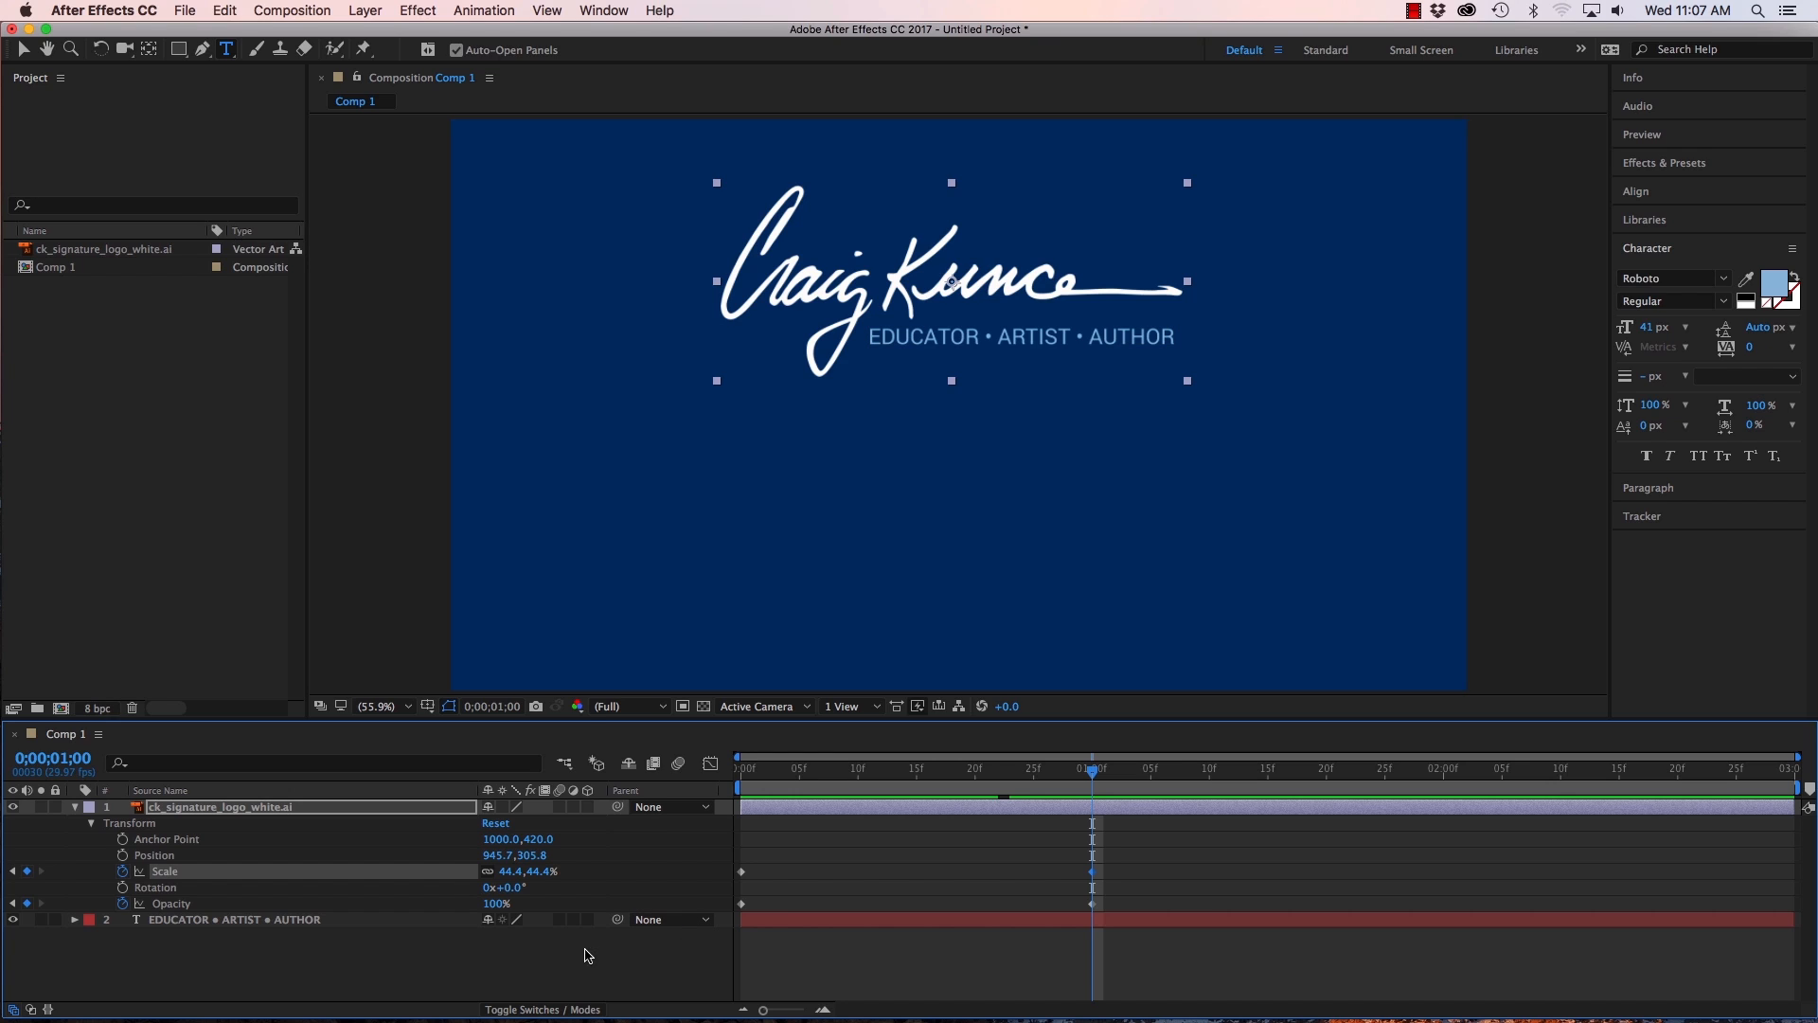
Parent the EDUCATOR • ARTIST • AUTHOR text layer to the ck_signature_logo_white.ai layer.
{"action": "left_click", "coordinate": [676, 962]}
{"action": "left_click", "coordinate": [296, 925]}
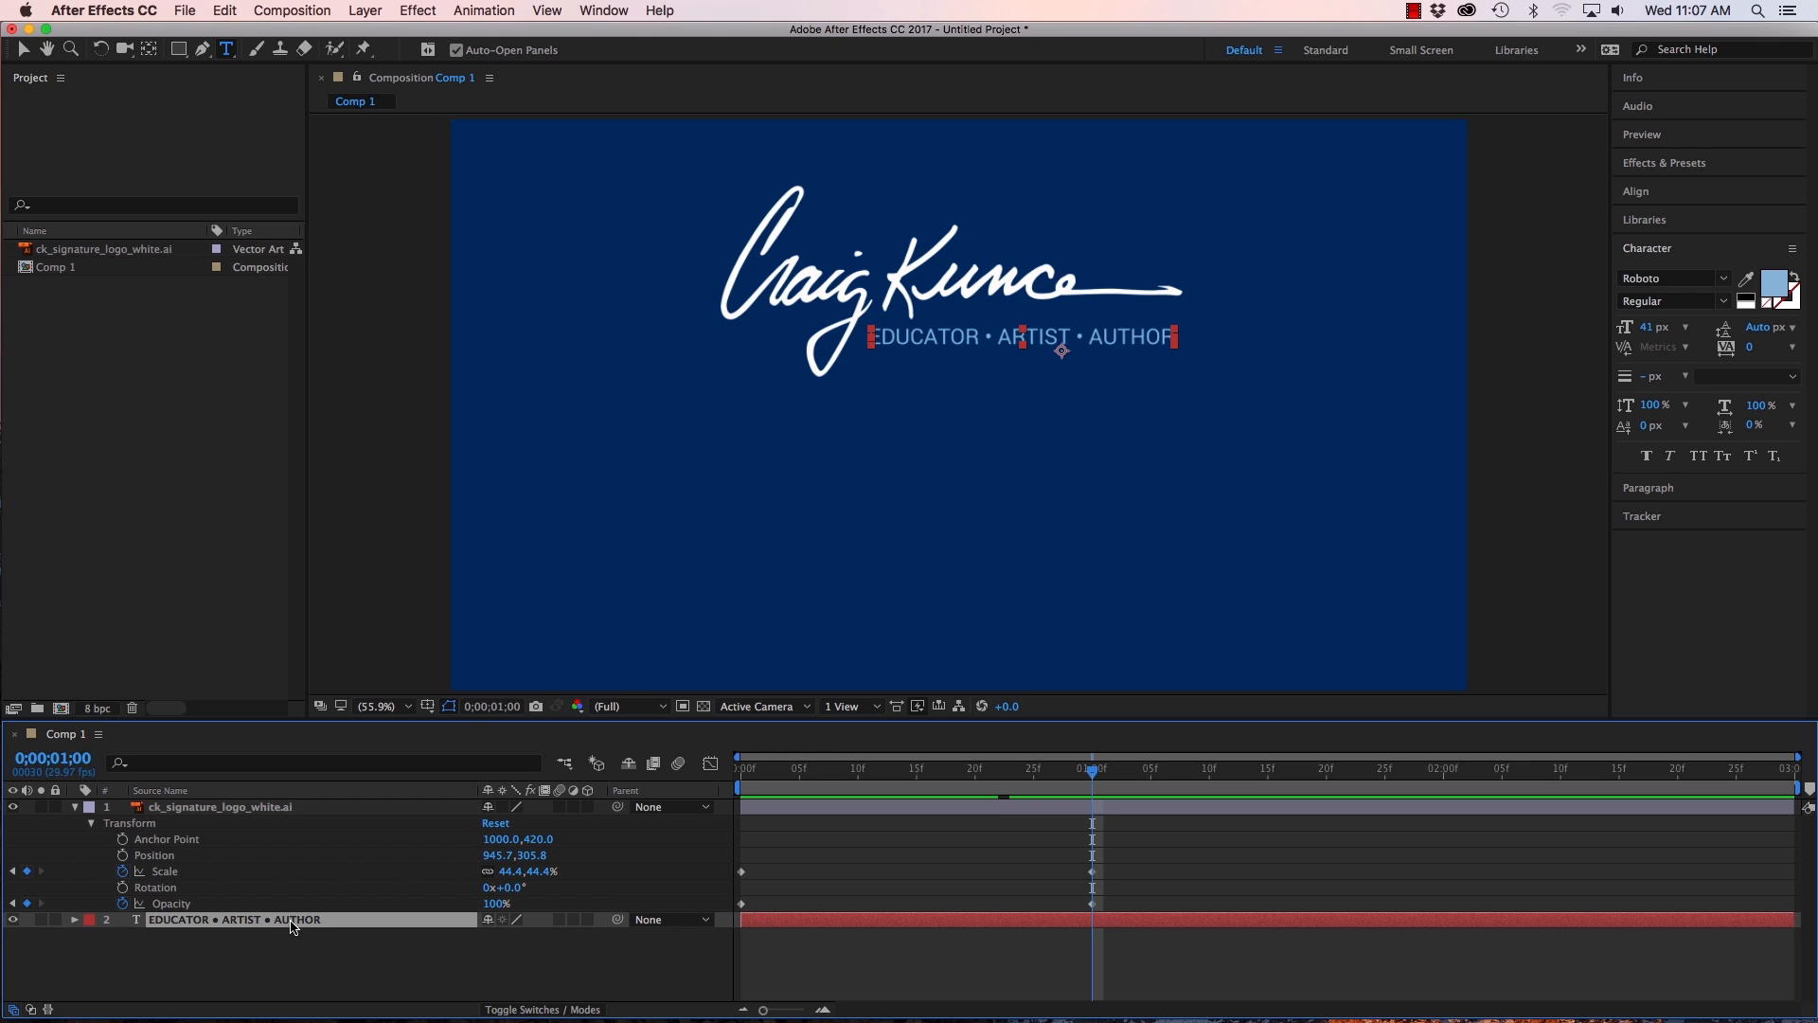
{"action": "left_click", "coordinate": [710, 925]}
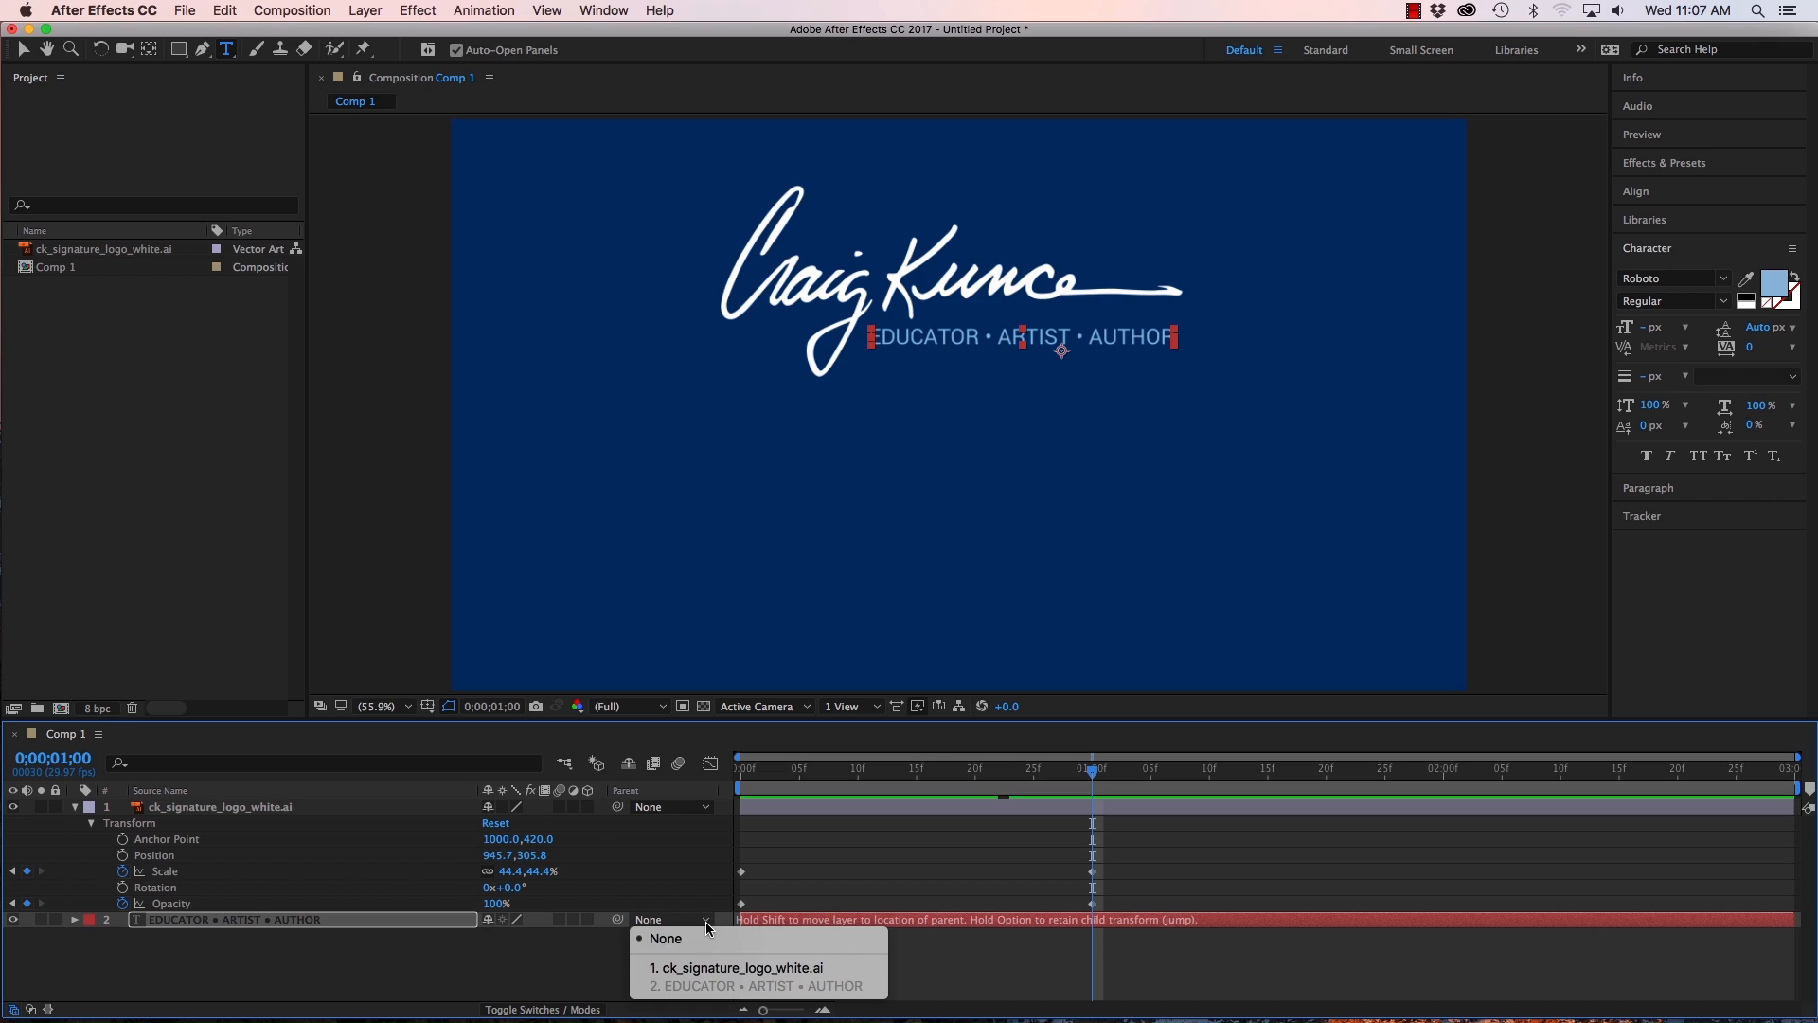
{"action": "left_click", "coordinate": [734, 968]}
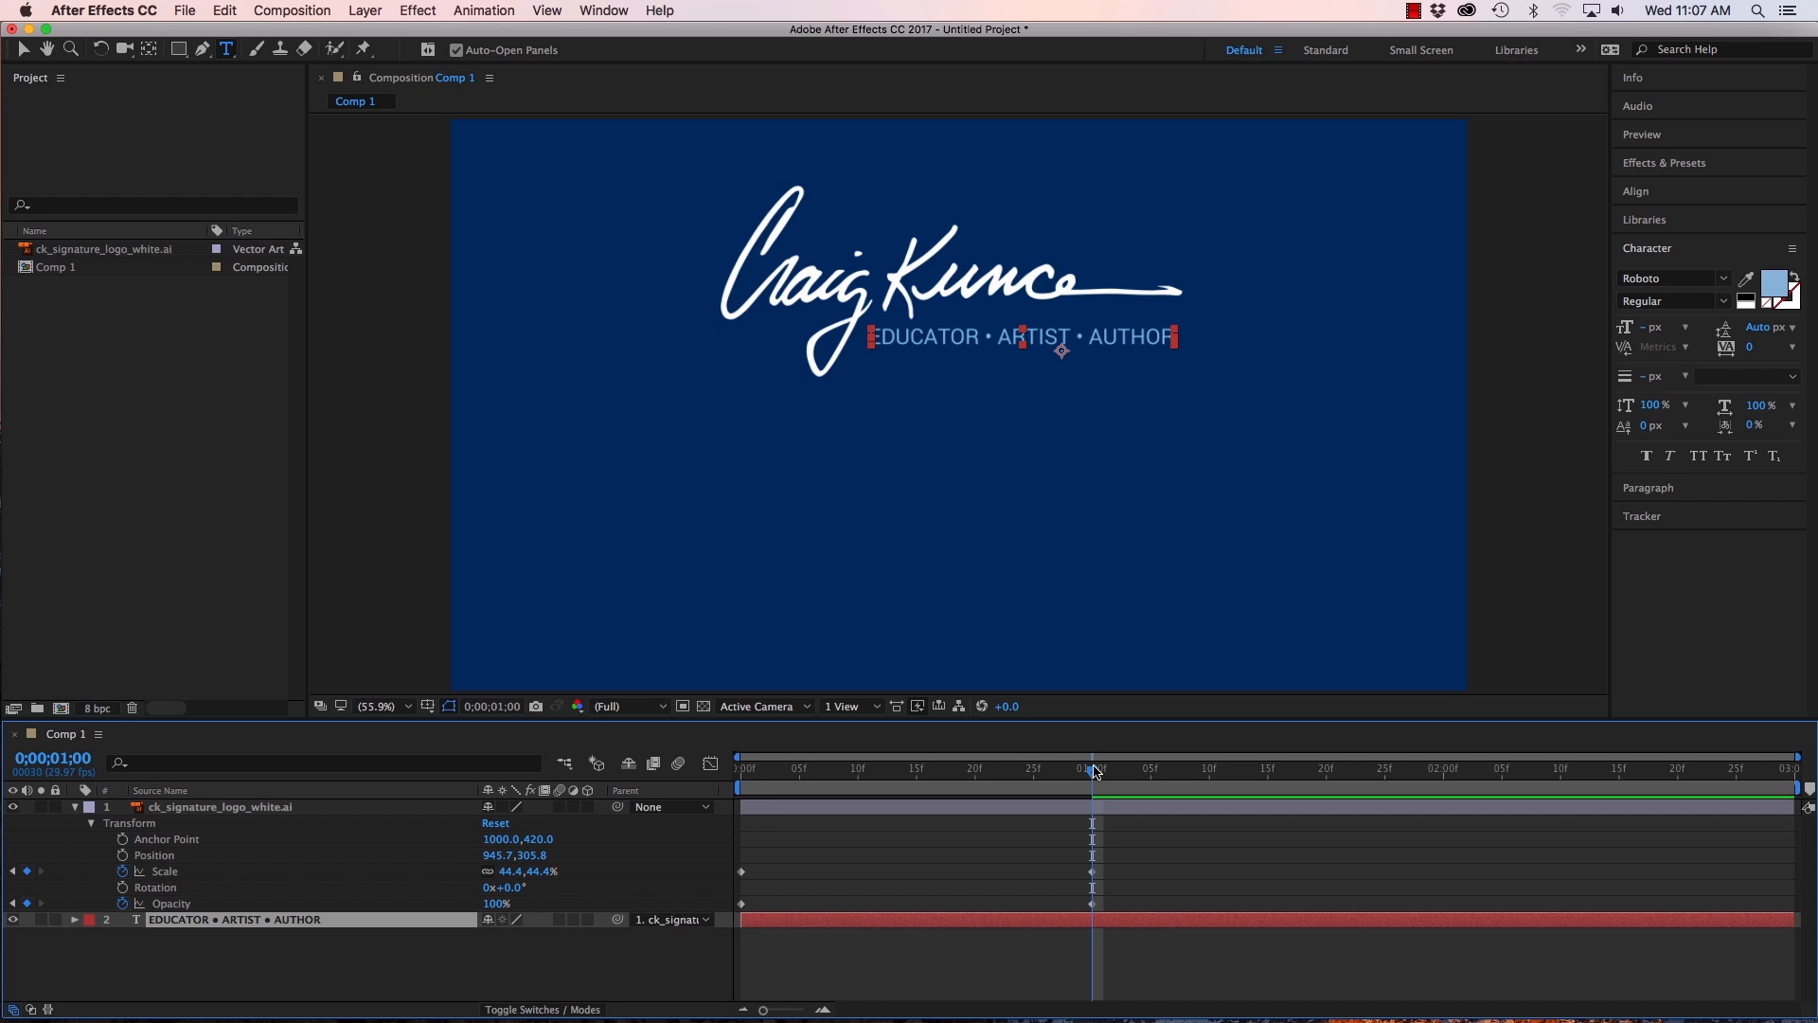
Scrub the first second and play the composition from 0;00;00;00 to check how the parented tagline follows the signature logo.
{"action": "mouse_move", "coordinate": [1094, 769]}
{"action": "left_mouse_down"}
{"action": "mouse_move", "coordinate": [739, 771]}
{"action": "mouse_move", "coordinate": [1092, 772]}
{"action": "left_mouse_up"}
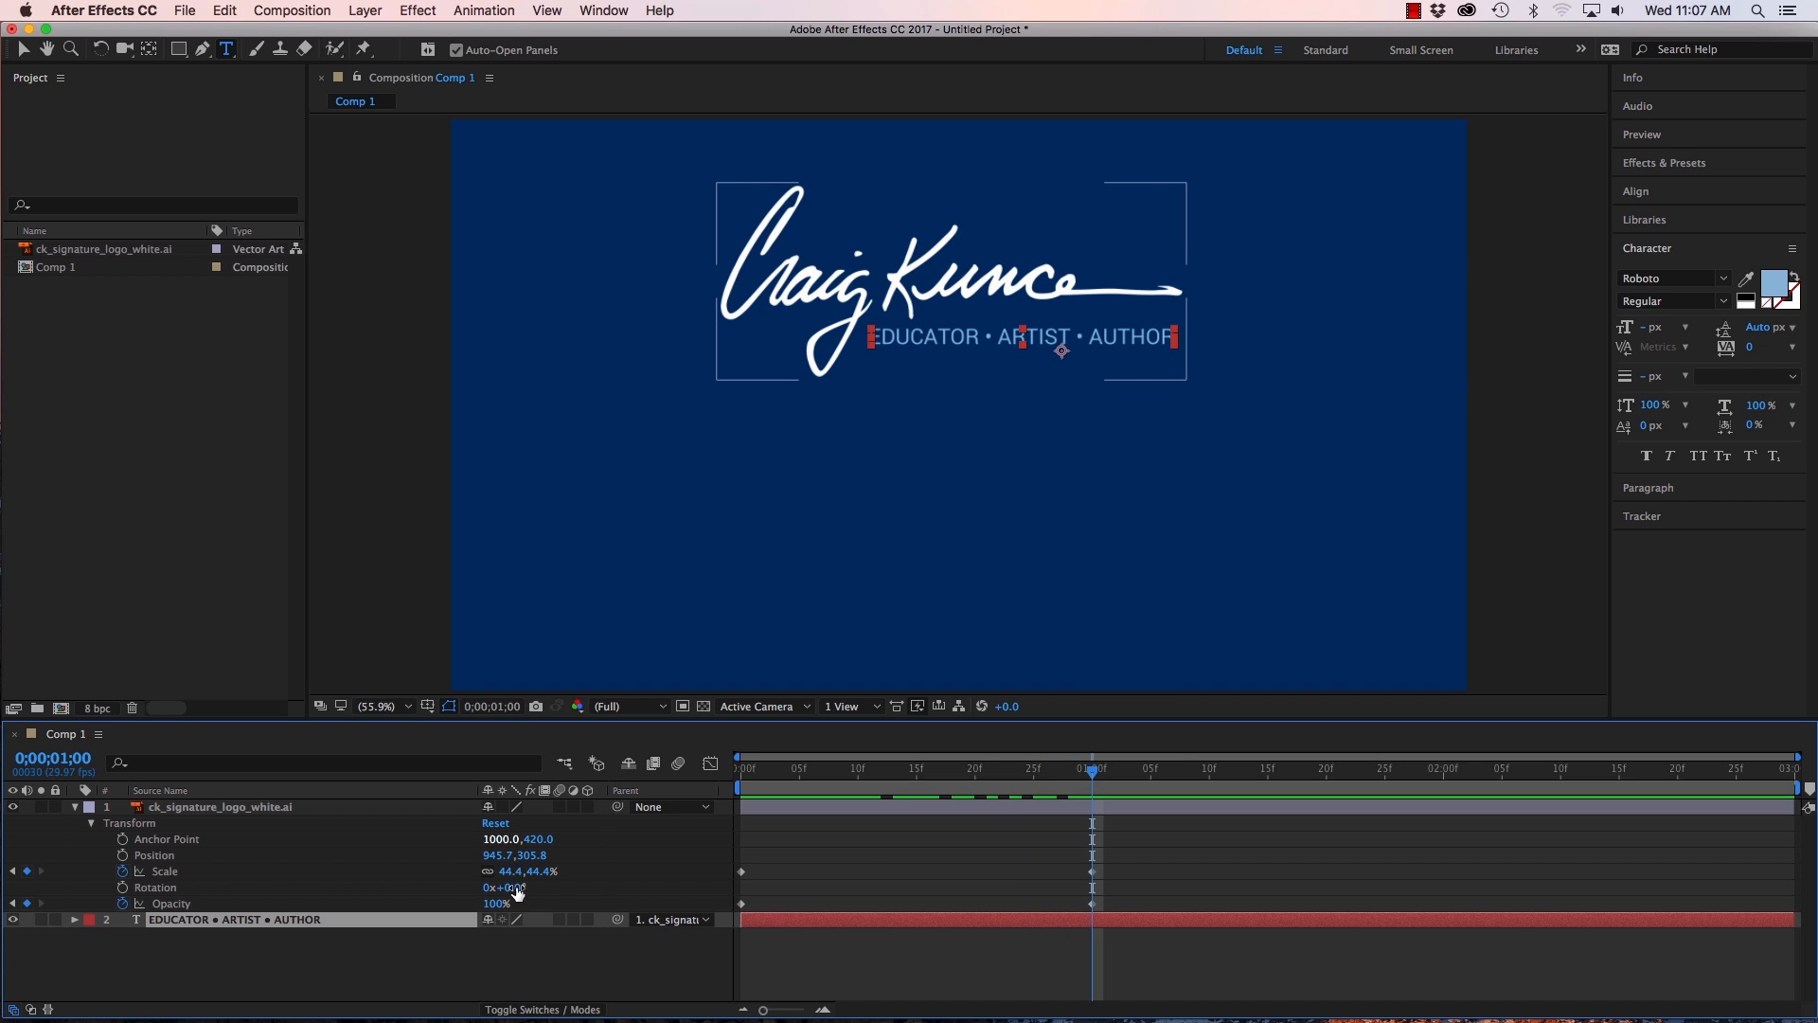
{"action": "left_click", "coordinate": [244, 924]}
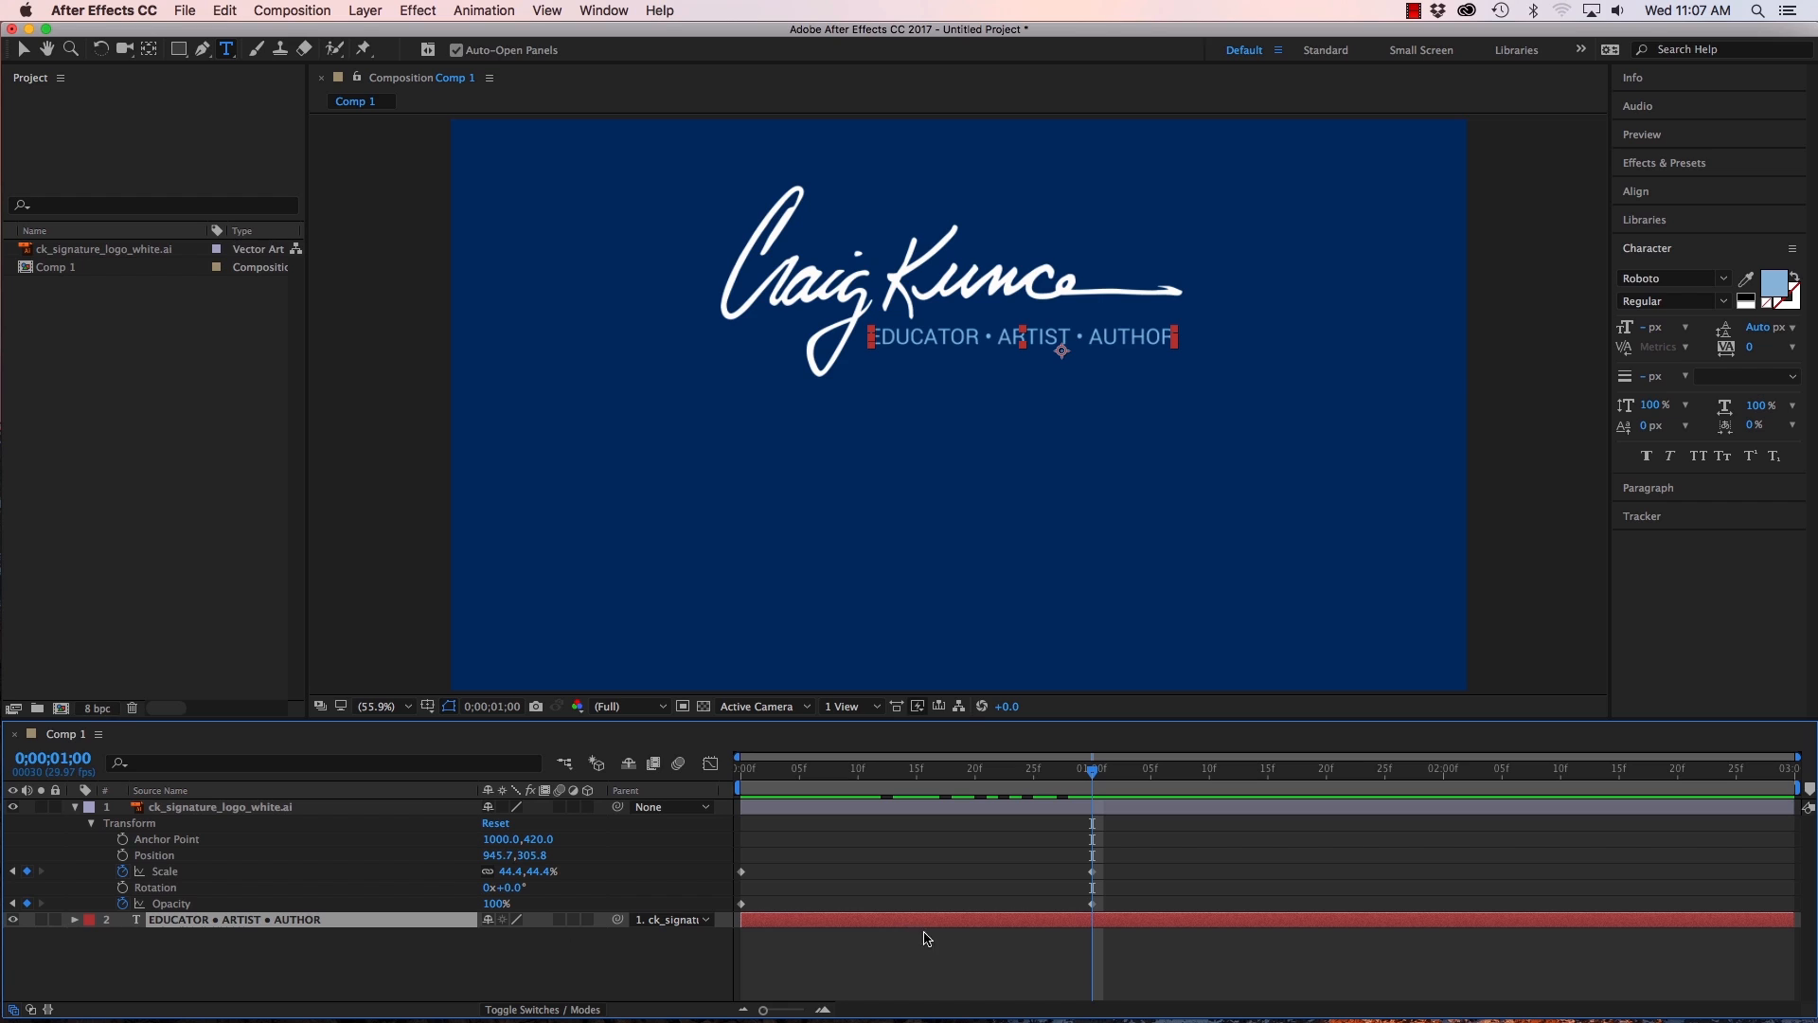
{"action": "left_click_drag", "start_coordinate": [1045, 776], "coordinate": [742, 770]}
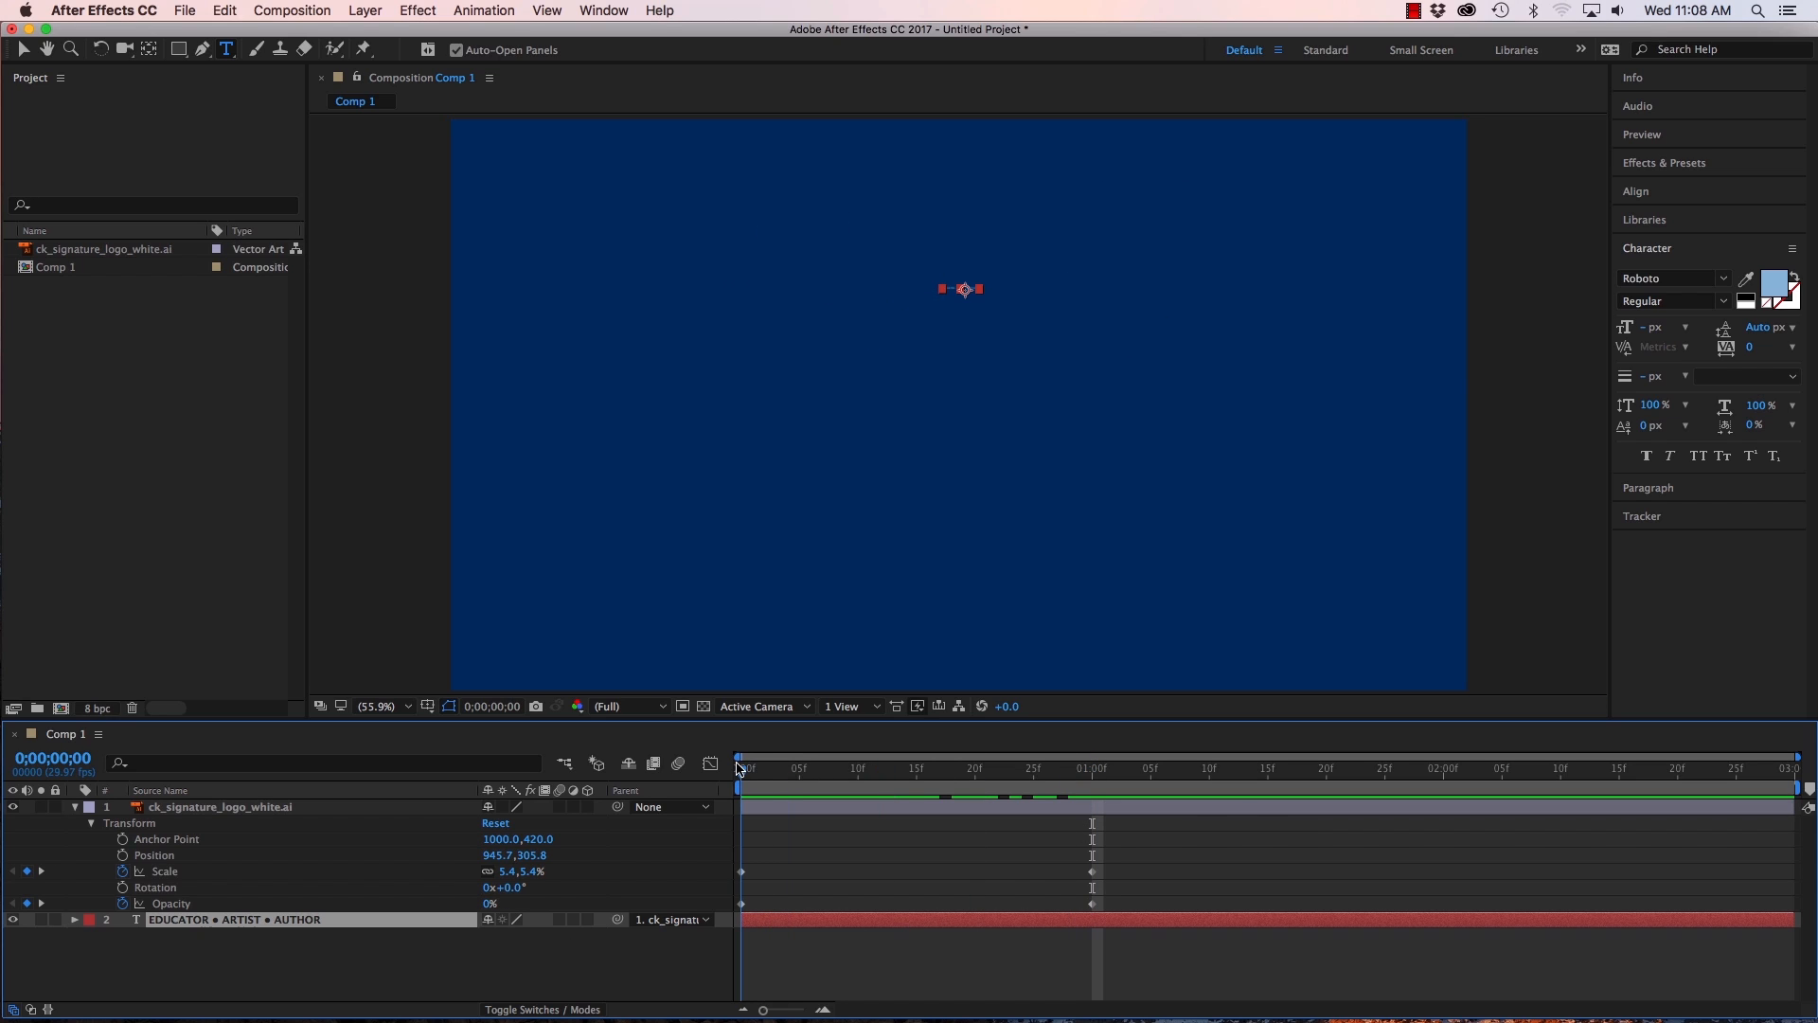
{"action": "key", "text": "space"}
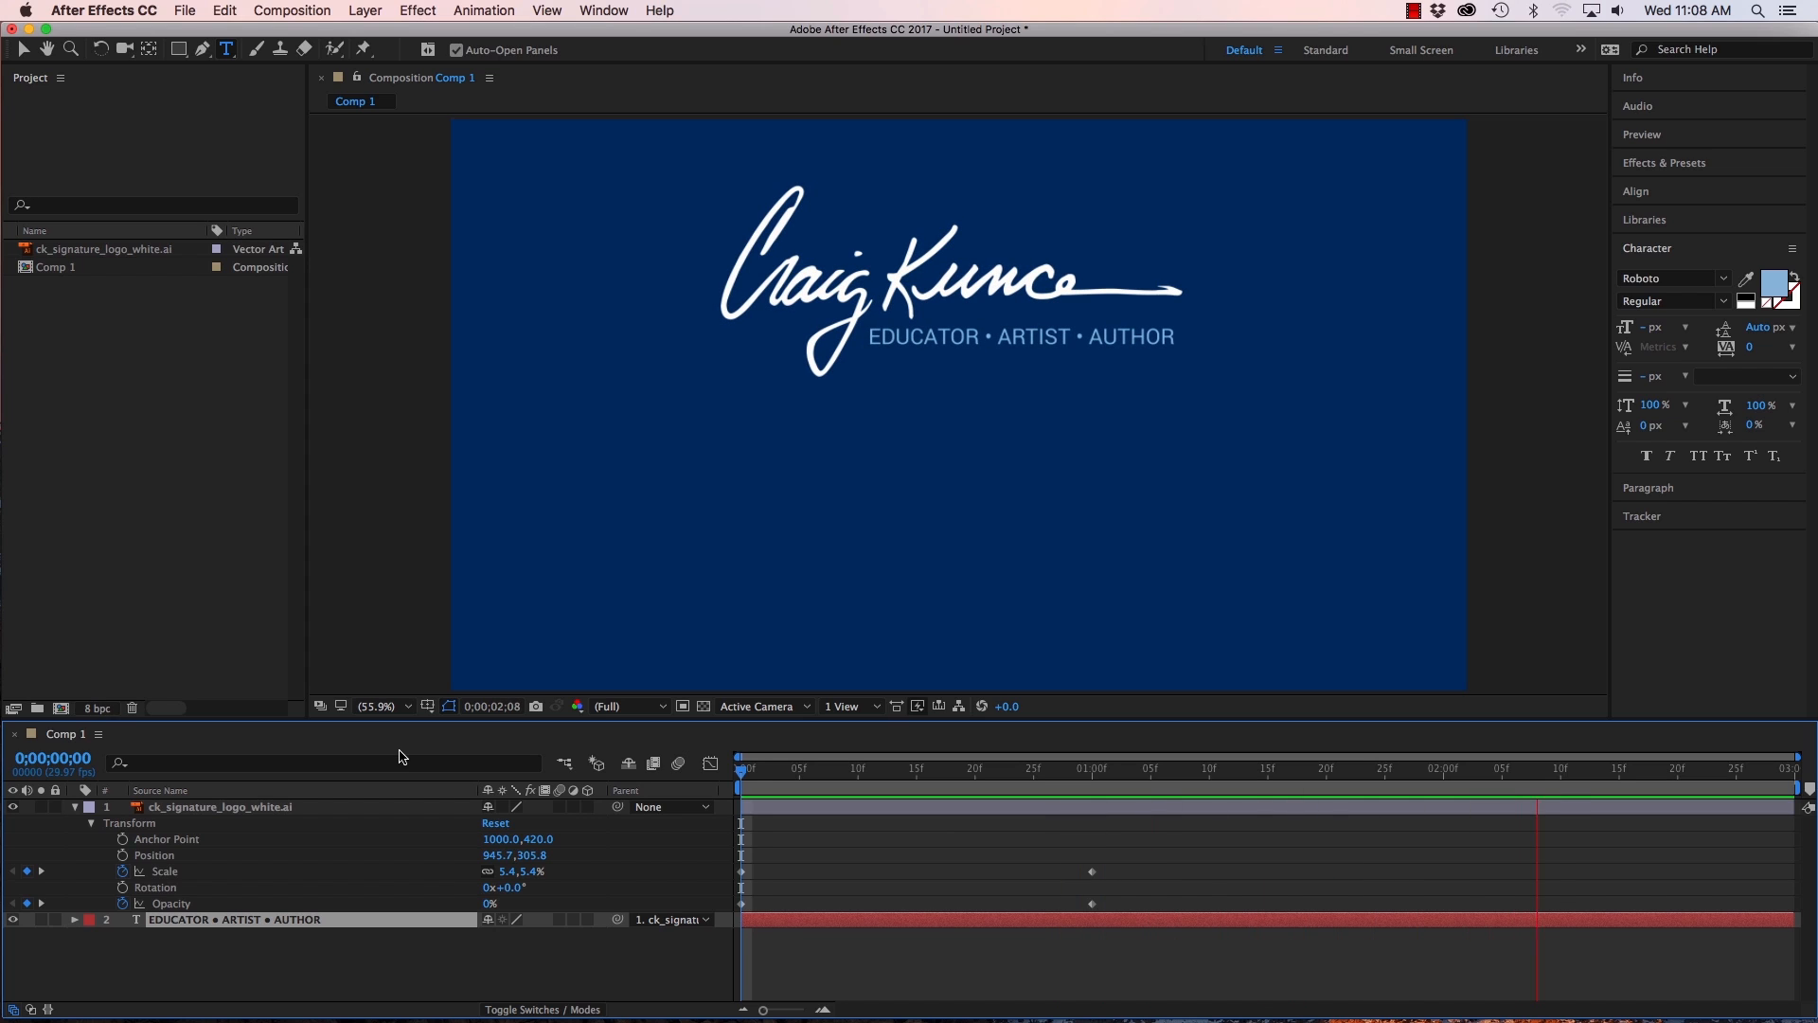
{"action": "key", "text": "space"}
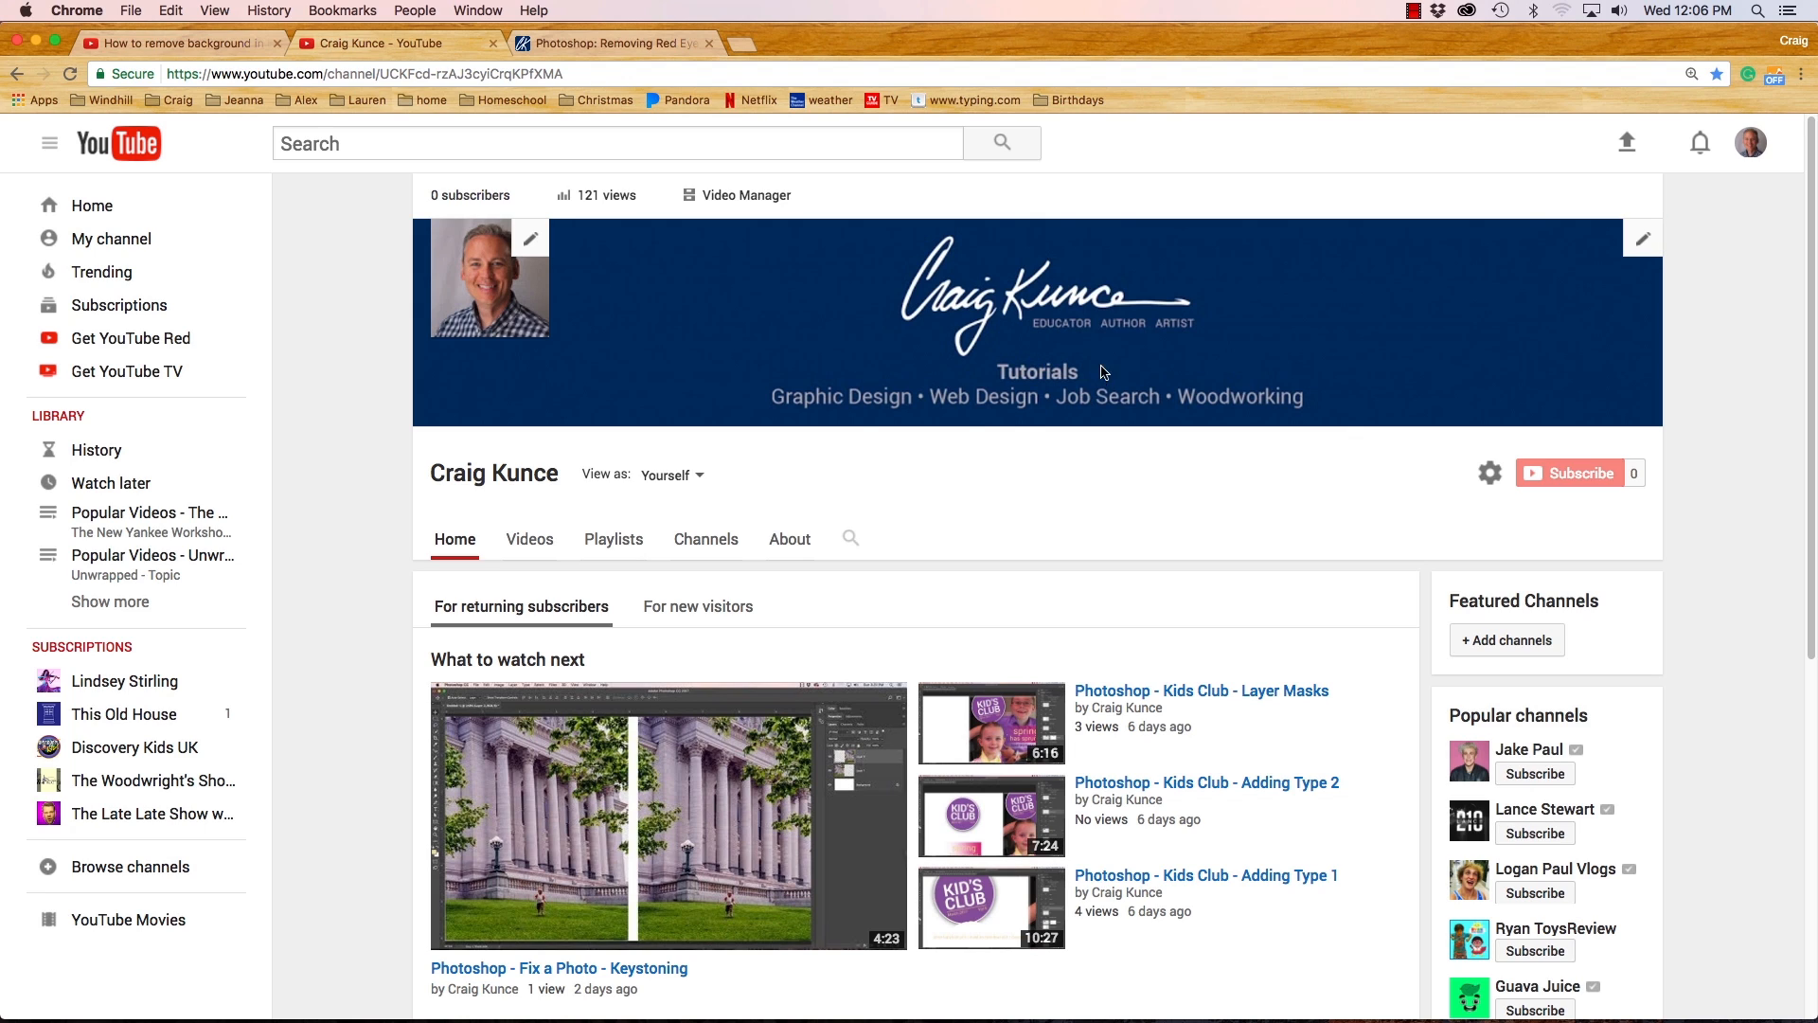
Switch to Chrome and view the open web page of the Photoshop red-eye removal tutorial.
{"action": "left_click", "coordinate": [582, 41]}
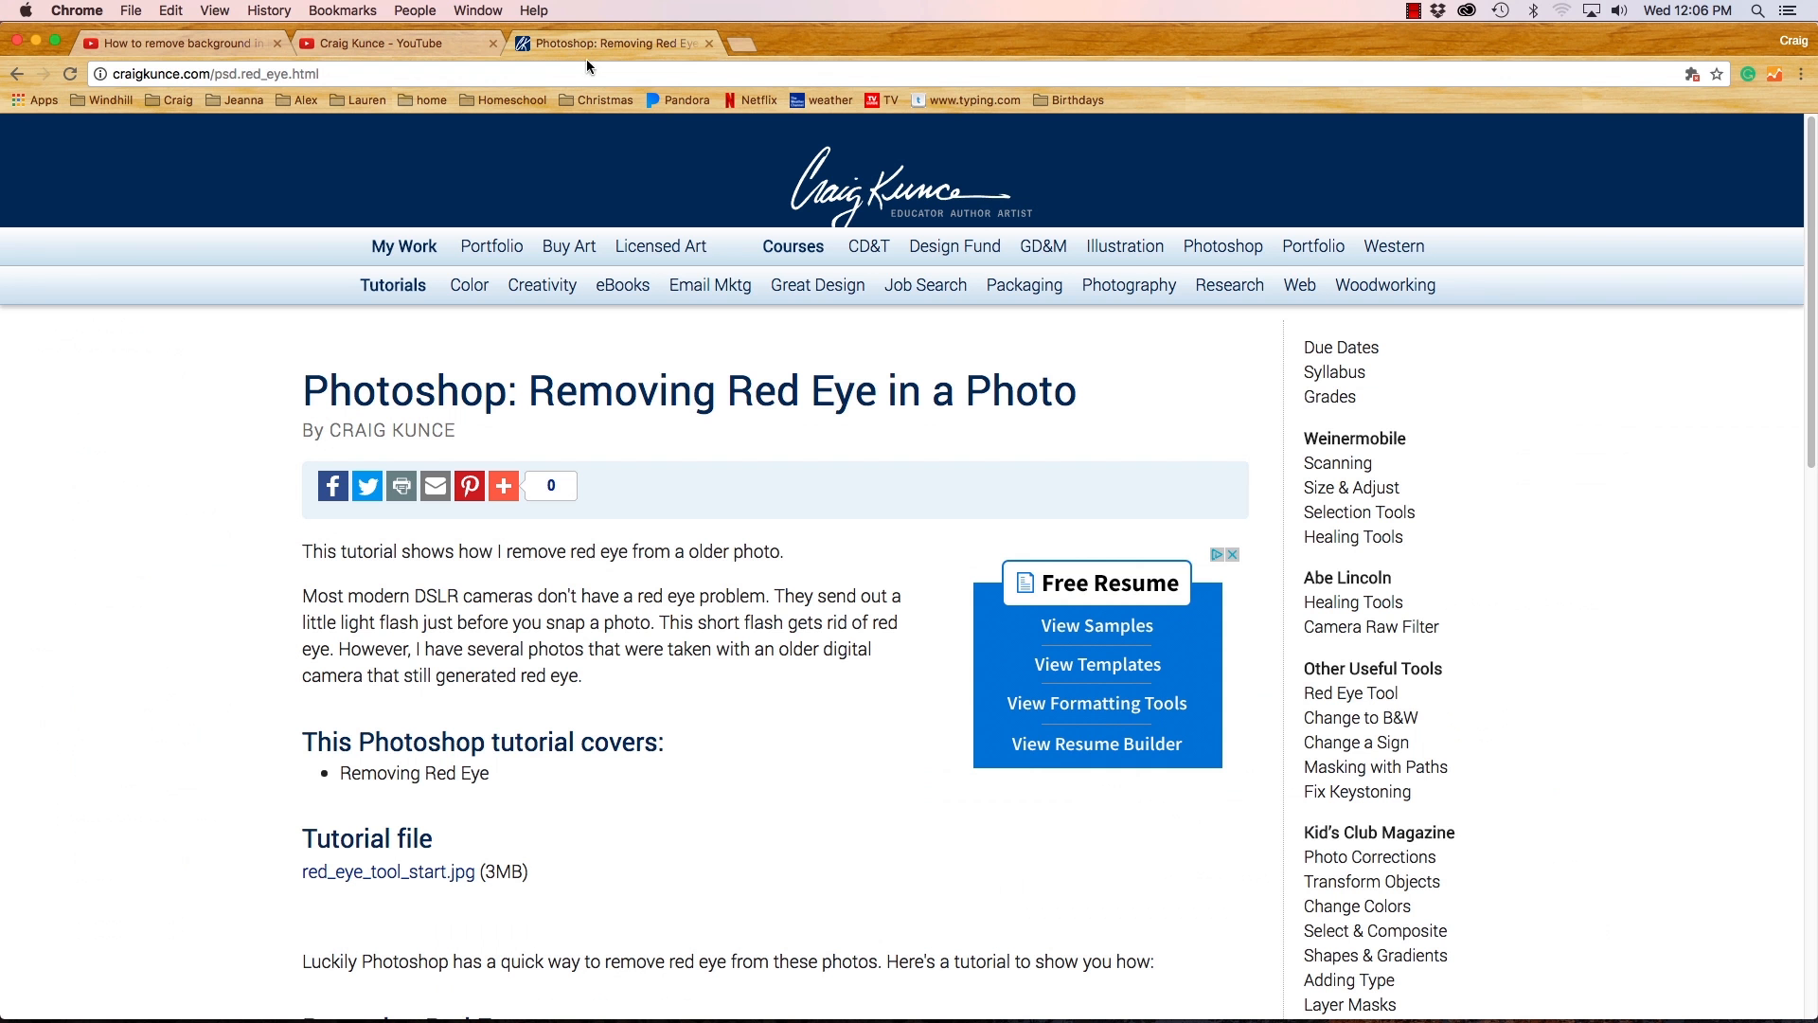